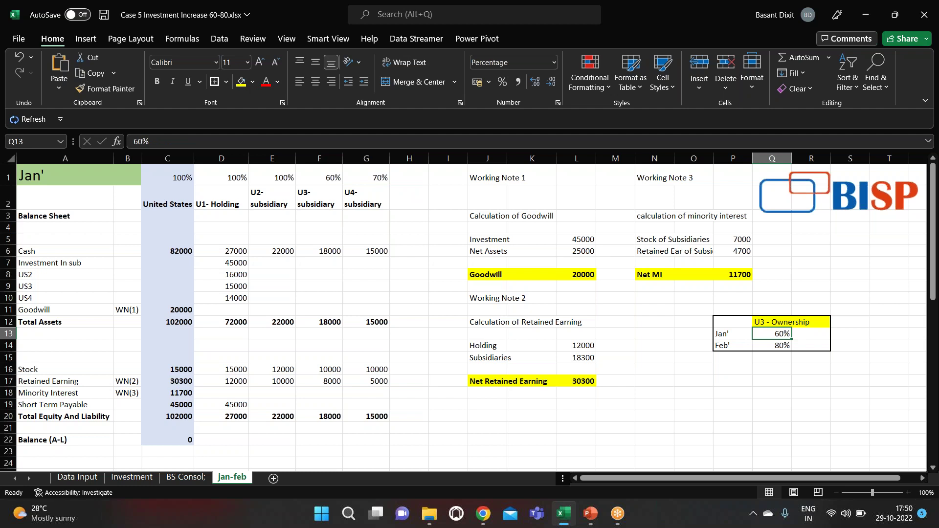
# Review the U3 ownership percentages and the January balance sheet figures for cash, investments, stock, retained earning and short term payable
pyautogui.press('Down')
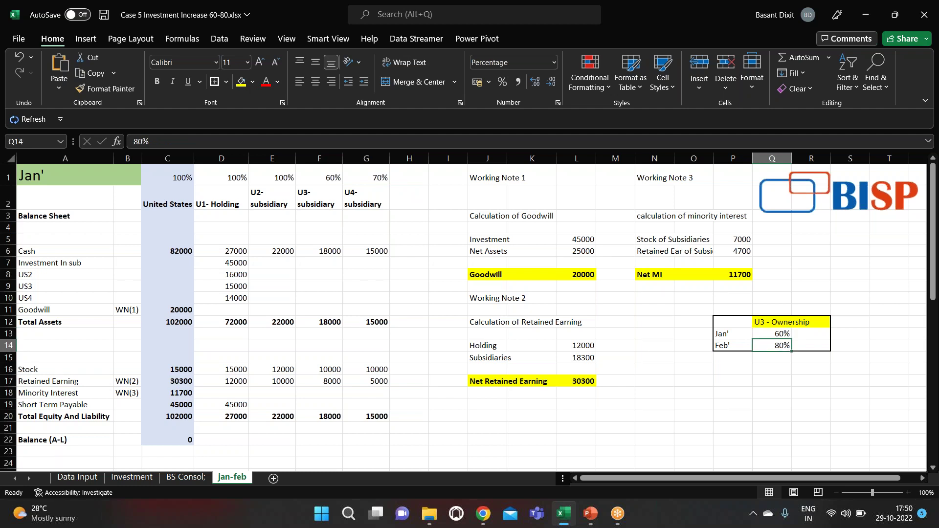
pyautogui.press('Up')
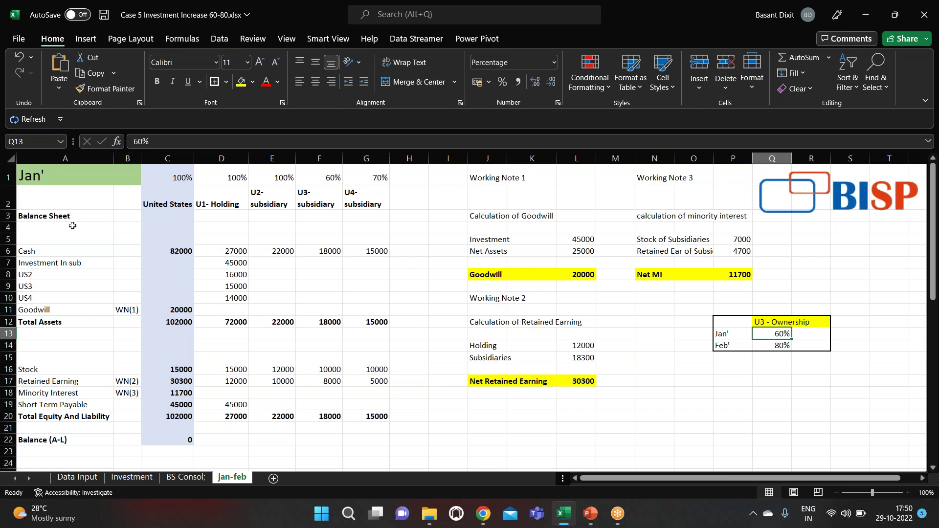
pyautogui.click(235, 247)
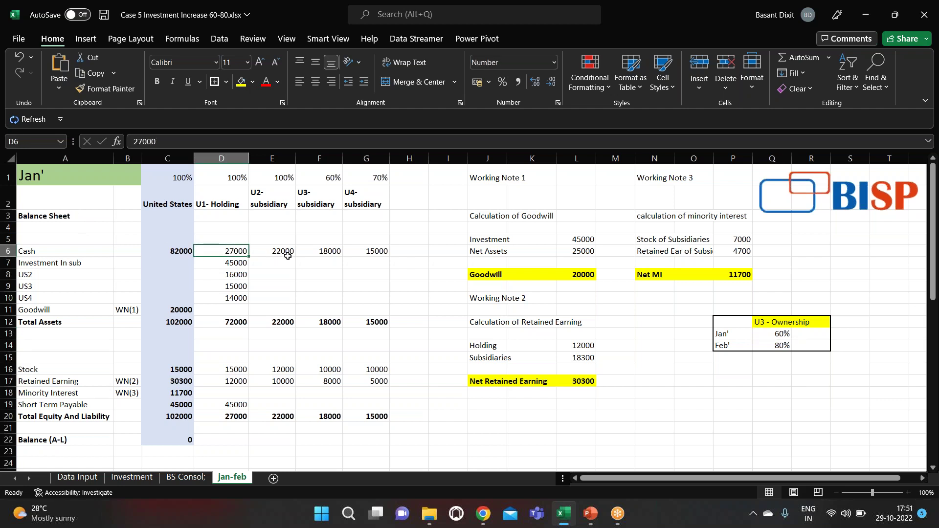
pyautogui.moveTo(285, 253); pyautogui.dragTo(320, 253)
pyautogui.moveTo(239, 273); pyautogui.dragTo(239, 298)
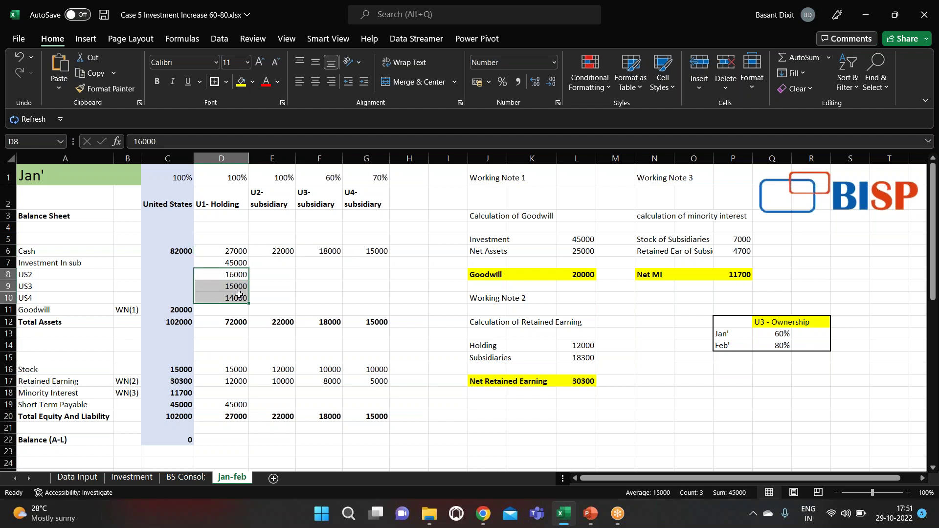
pyautogui.click(242, 369)
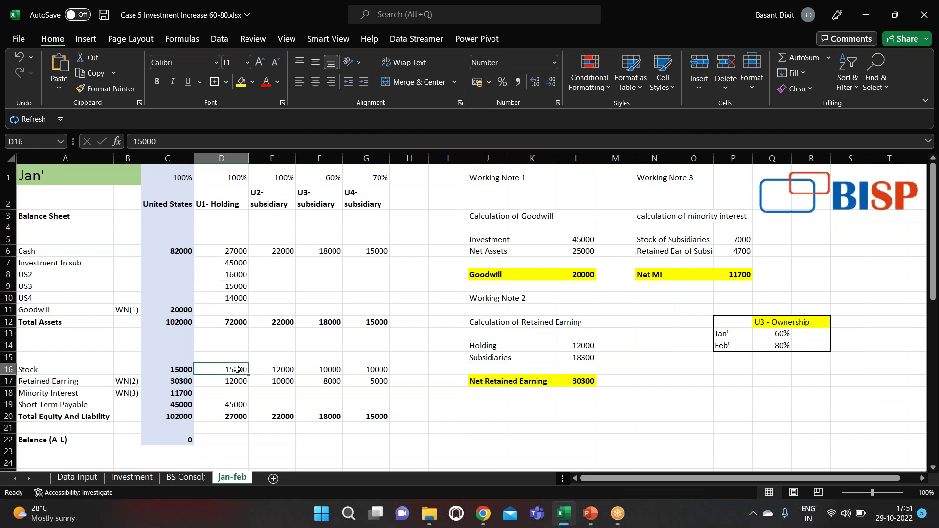
pyautogui.click(235, 382)
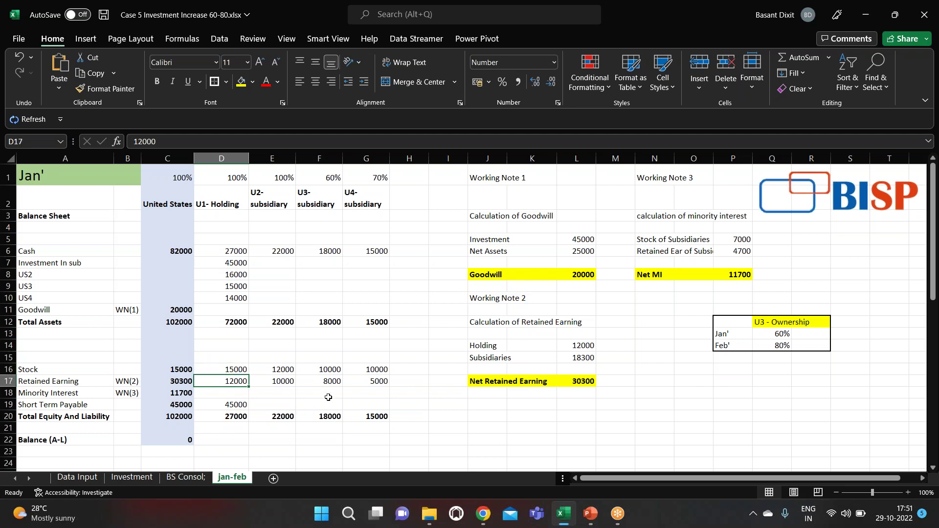
pyautogui.click(232, 406)
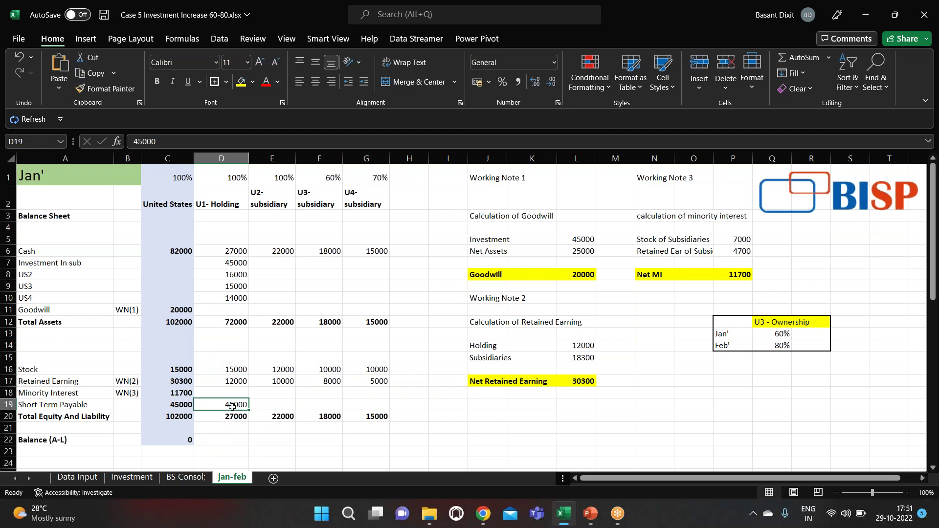
pyautogui.scroll(-3, 440, 365)
pyautogui.scroll(3, 409, 359)
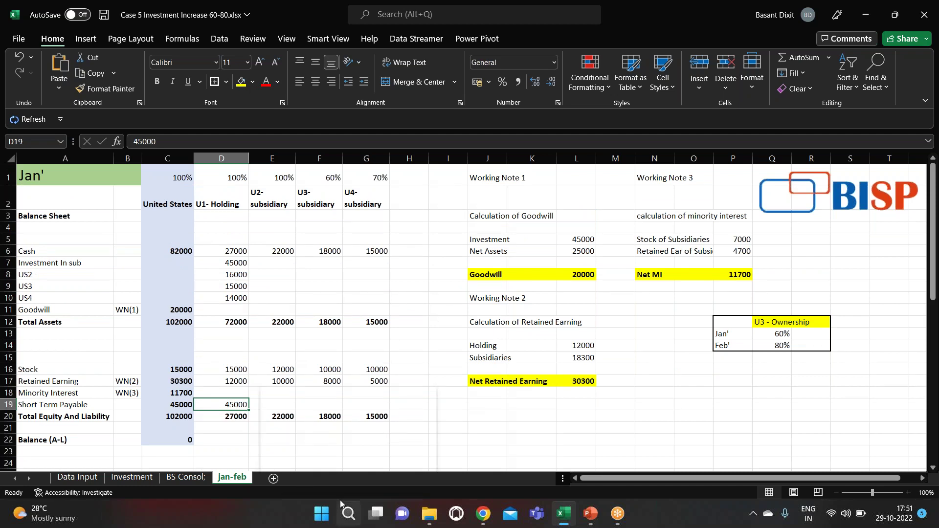
pyautogui.click(329, 177)
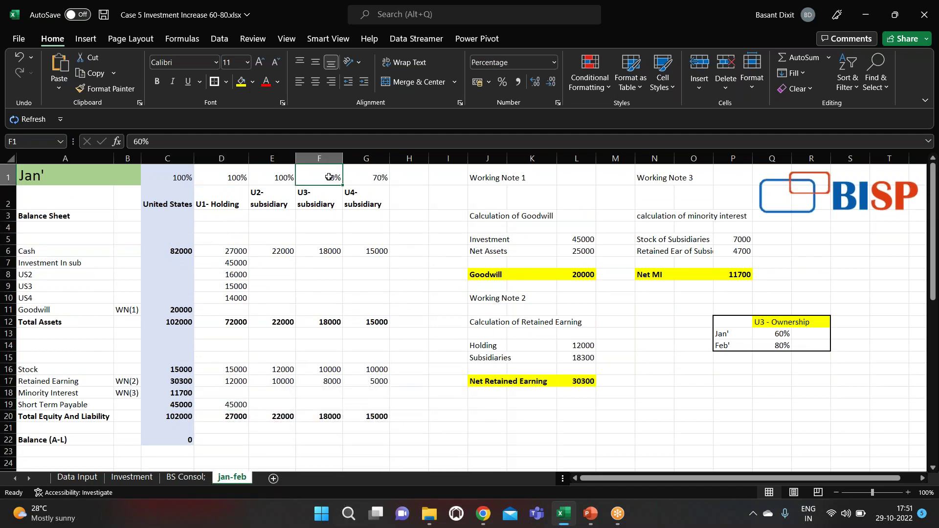
pyautogui.click(448, 298)
# Switch to Oracle EPM Cloud in Chrome, open Consolidation: Manage Ownership, and find entities U1 to U4 under United States
pyautogui.moveTo(486, 521)
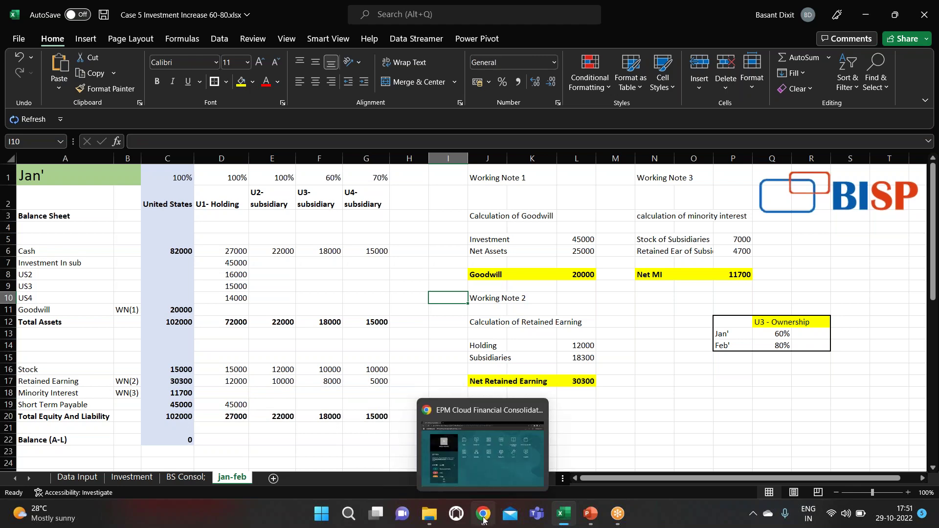
pyautogui.click(485, 459)
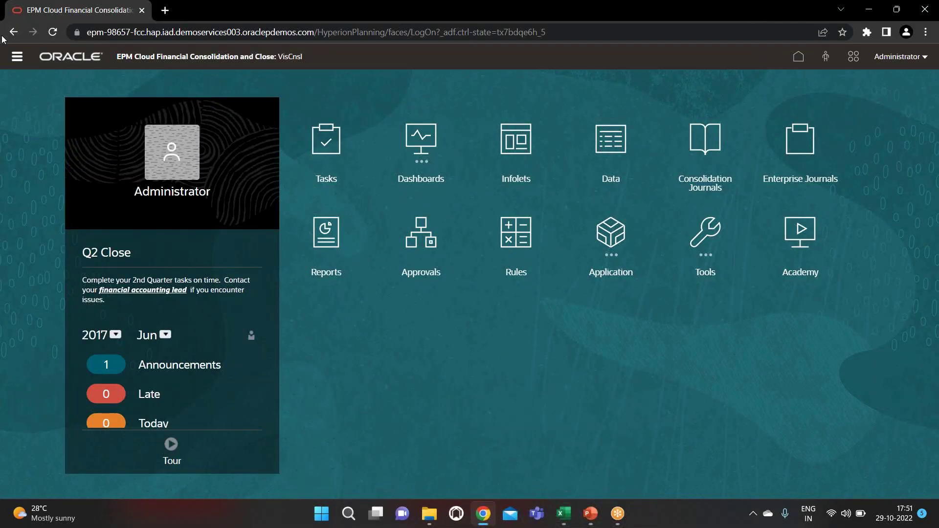
pyautogui.click(17, 57)
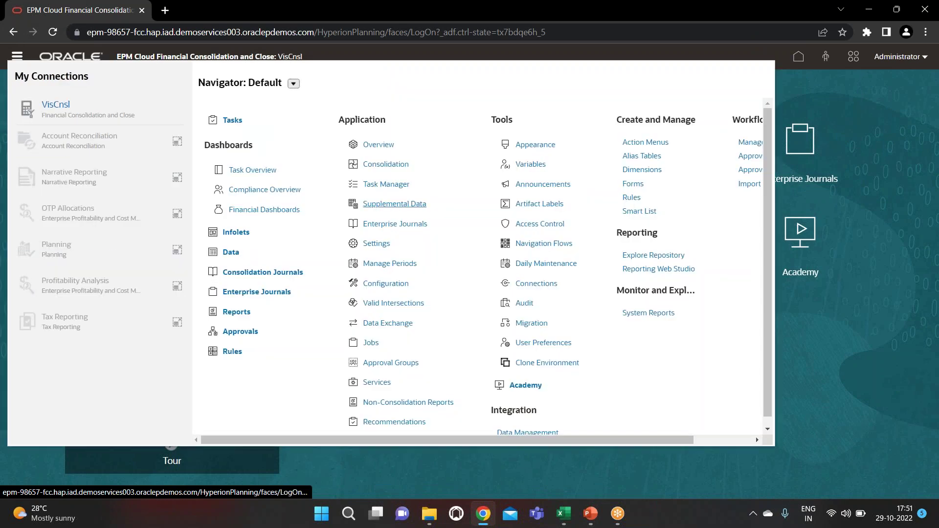
pyautogui.click(386, 165)
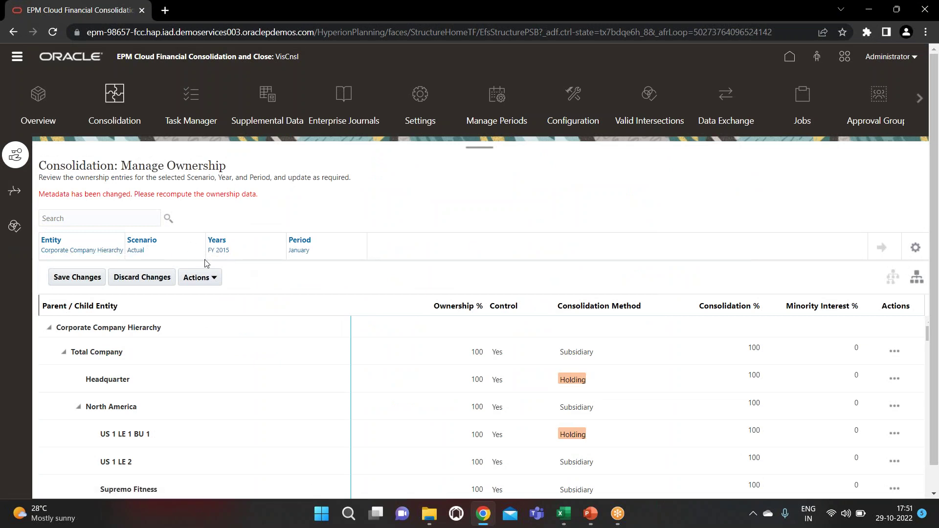
pyautogui.scroll(-5, 275, 304)
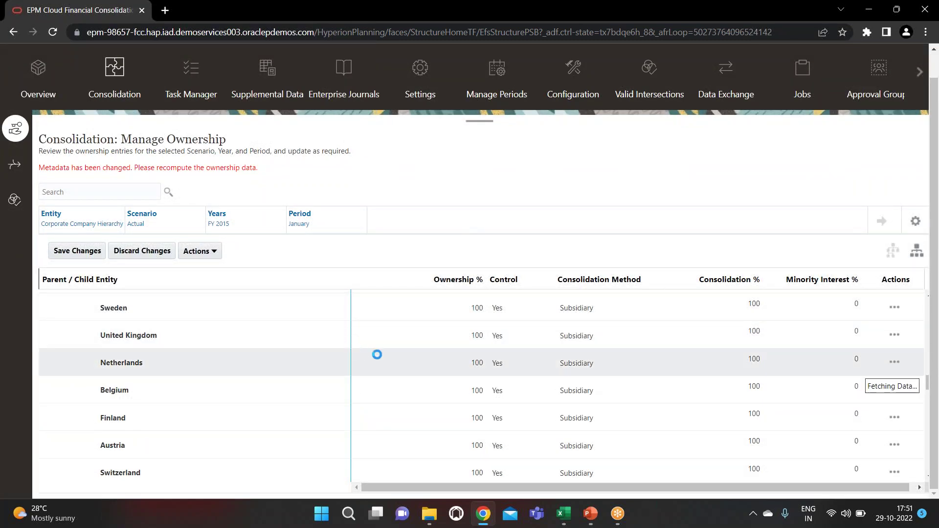
pyautogui.scroll(-10, 308, 361)
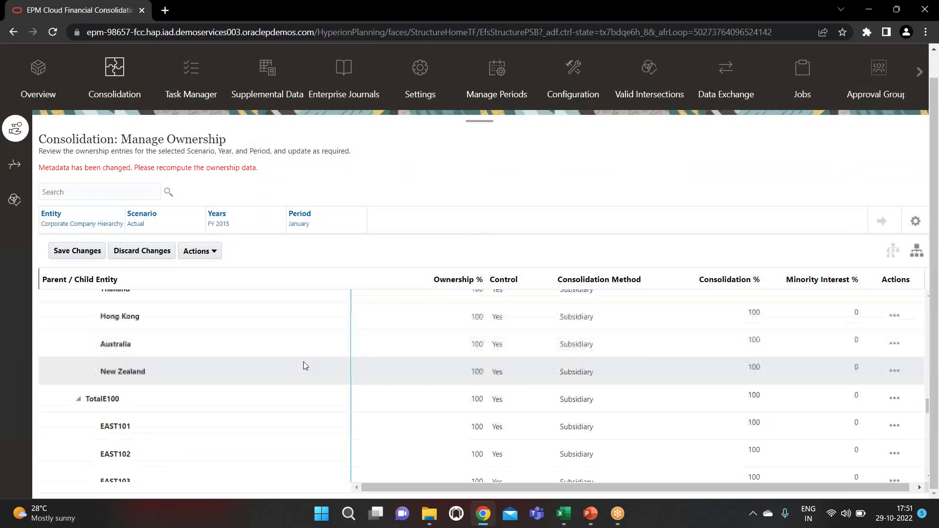
pyautogui.scroll(-3, 312, 363)
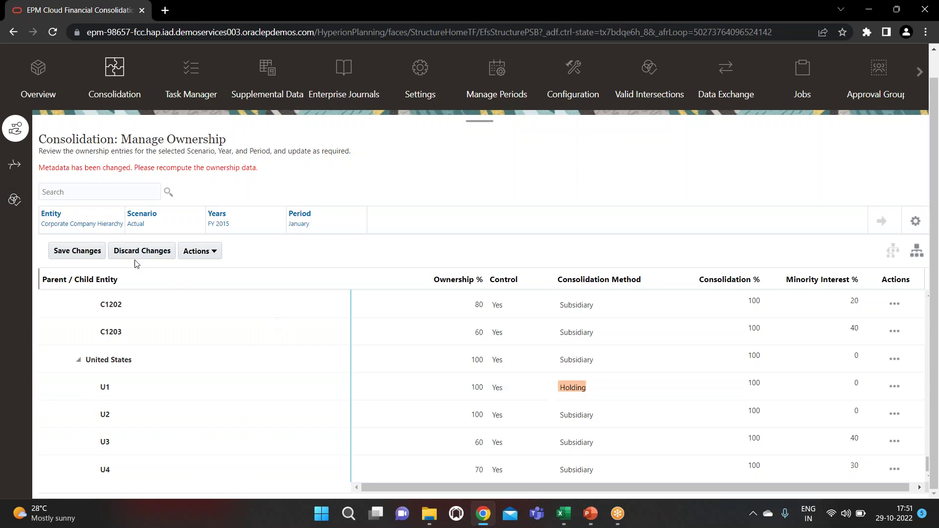
# Save the ownership changes for Actual, FY 2015, January and recompute the ownership data
pyautogui.click(91, 253)
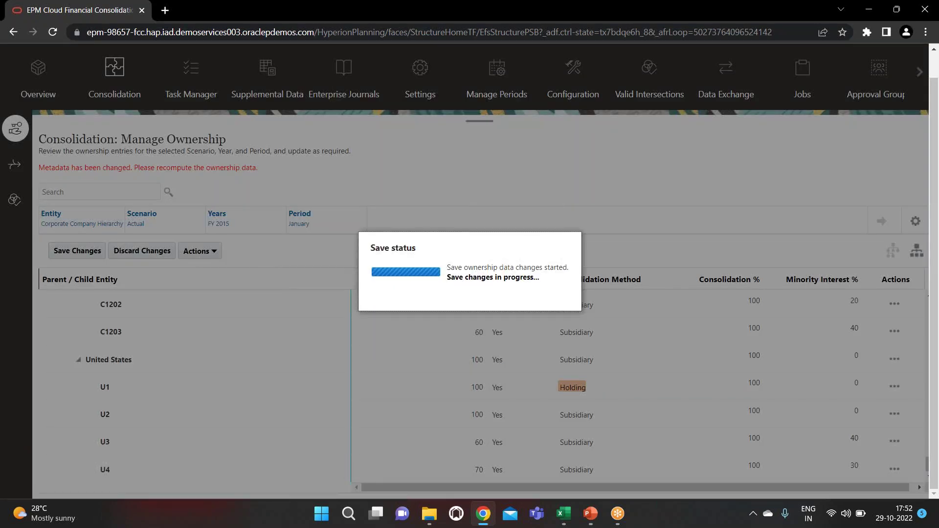
pyautogui.click(569, 293)
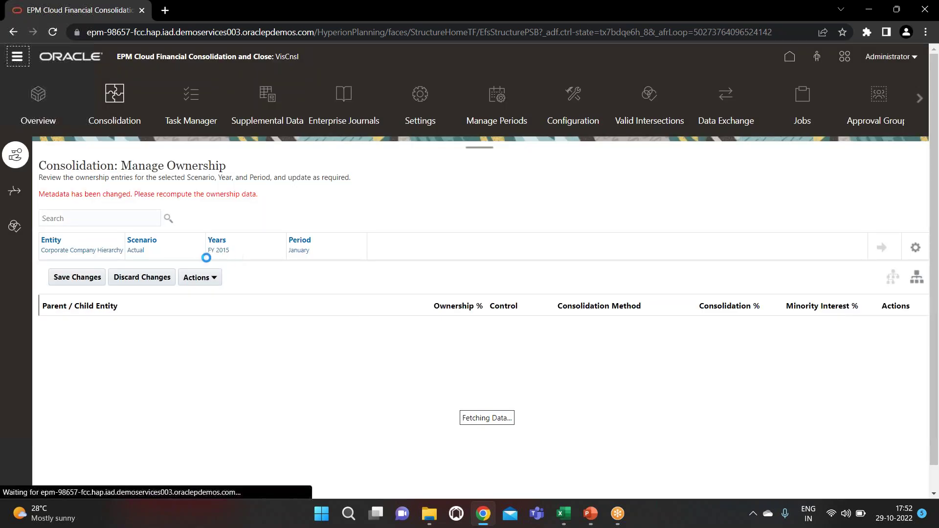
pyautogui.click(213, 281)
pyautogui.click(233, 316)
pyautogui.click(569, 201)
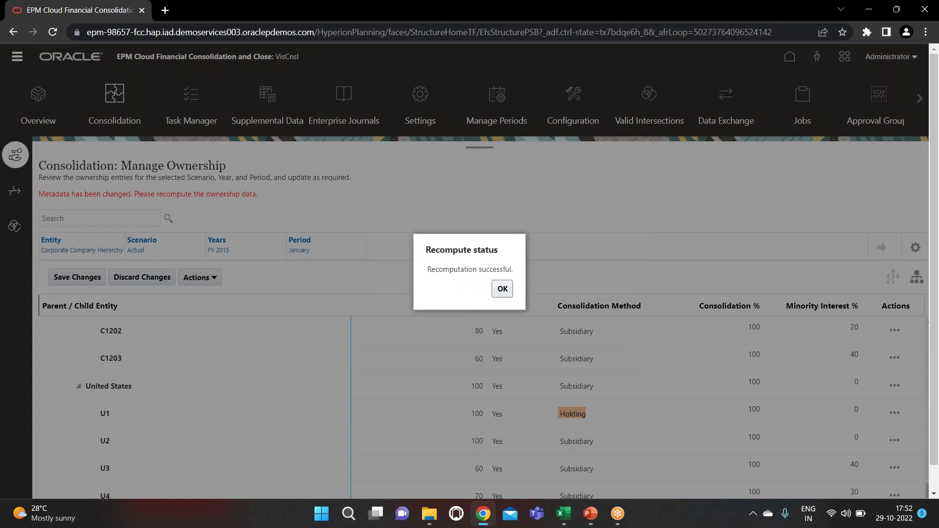
pyautogui.click(502, 290)
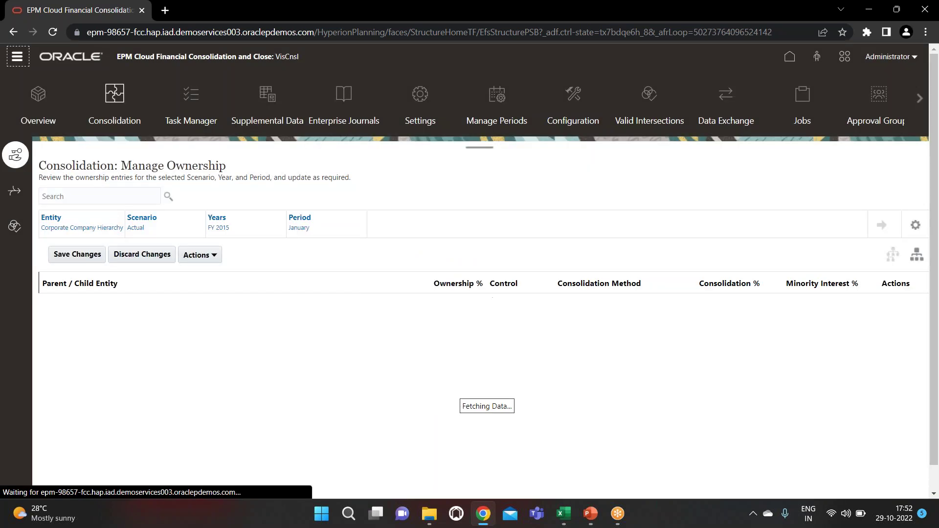
# Switch to the Excel workbook's Data Input sheet, set the POV period to January, and refresh the grid
pyautogui.hotkey('alt', 'Tab')
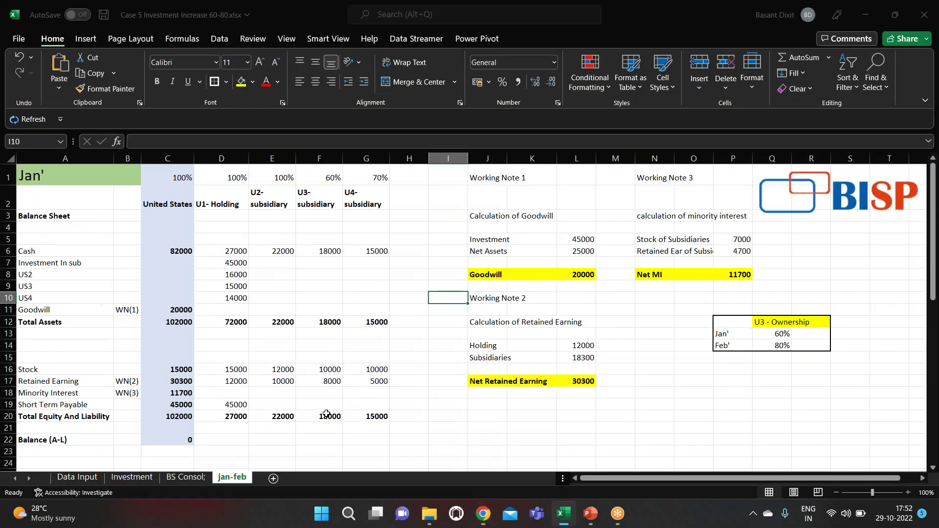
pyautogui.click(77, 477)
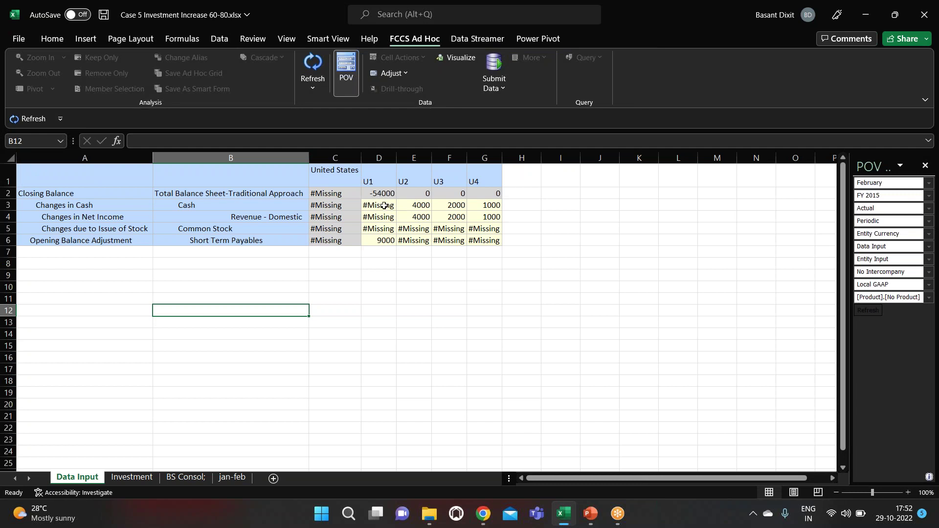
pyautogui.moveTo(384, 206); pyautogui.dragTo(384, 217)
pyautogui.click(558, 274)
pyautogui.click(881, 187)
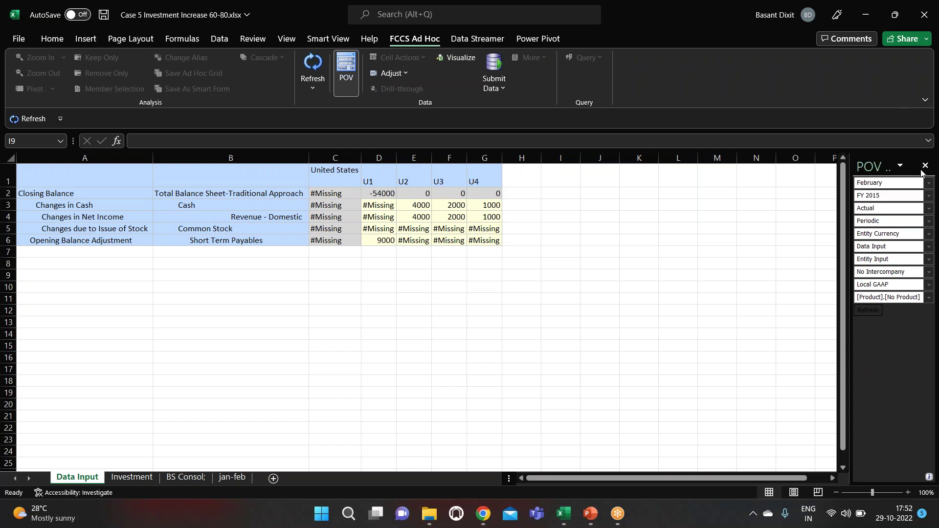
pyautogui.click(930, 184)
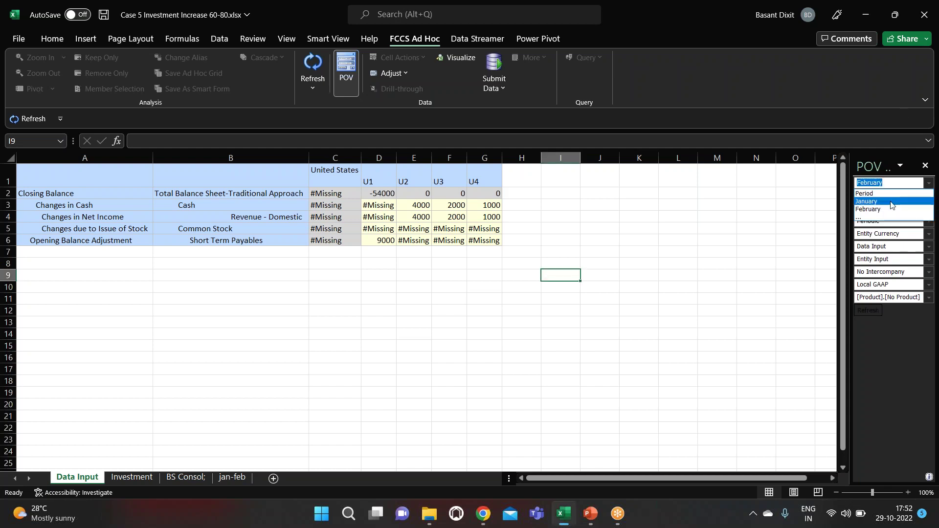
pyautogui.click(892, 206)
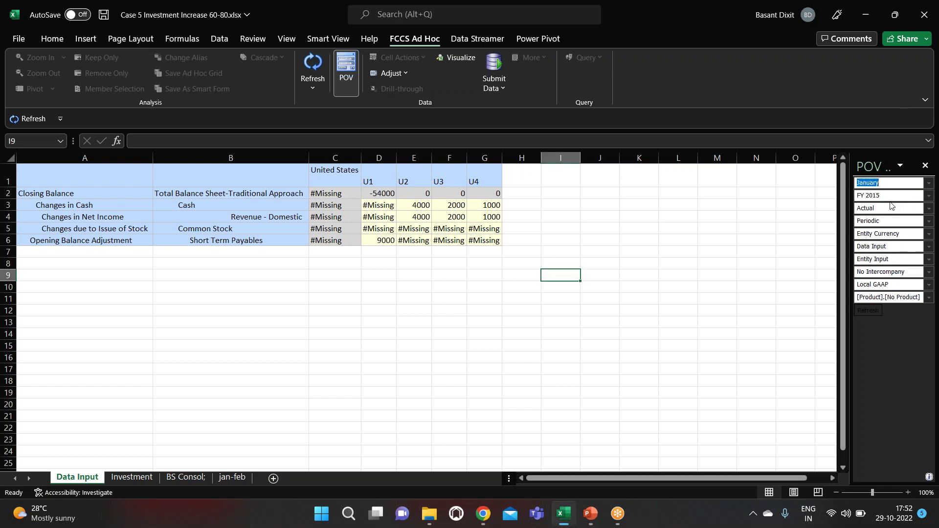
pyautogui.click(868, 311)
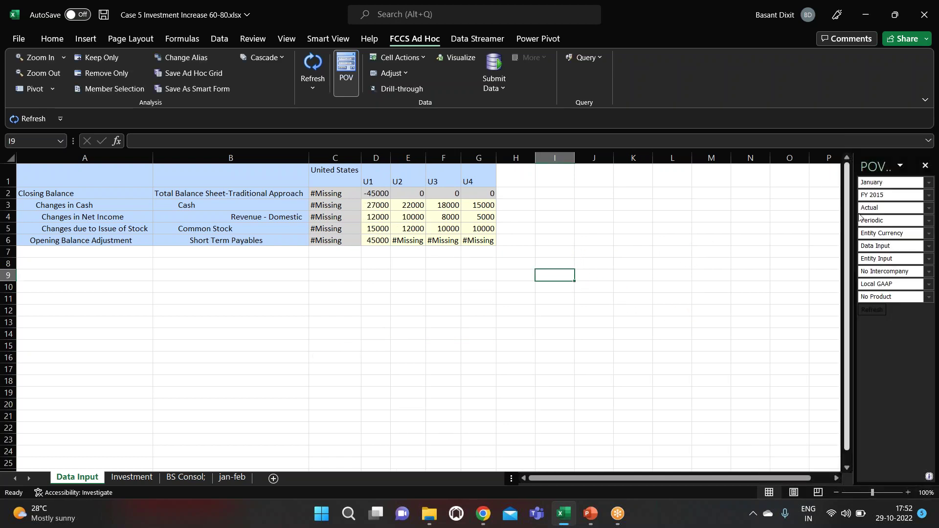
# Overwrite the January input values of U1 to U4 in D3:G6 with #Missing and submit the data
pyautogui.click(408, 240)
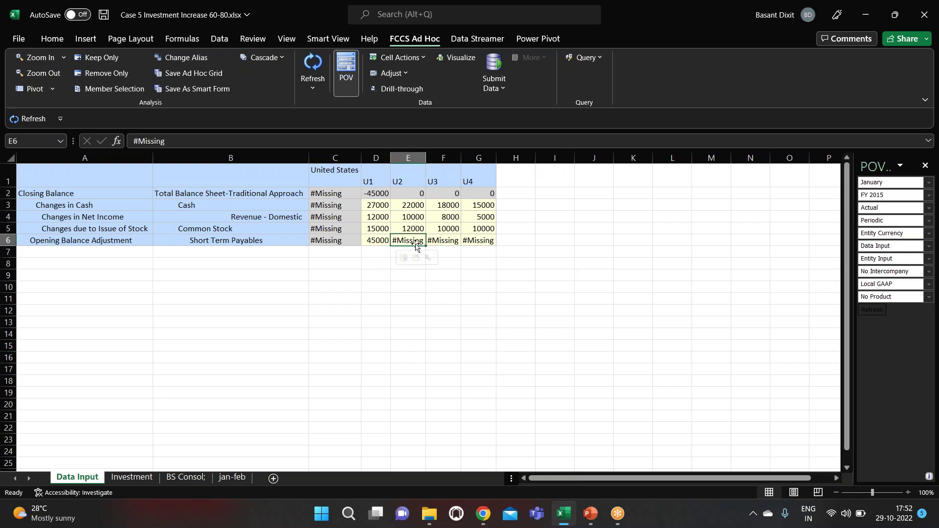
pyautogui.hotkey('ctrl', 'c')
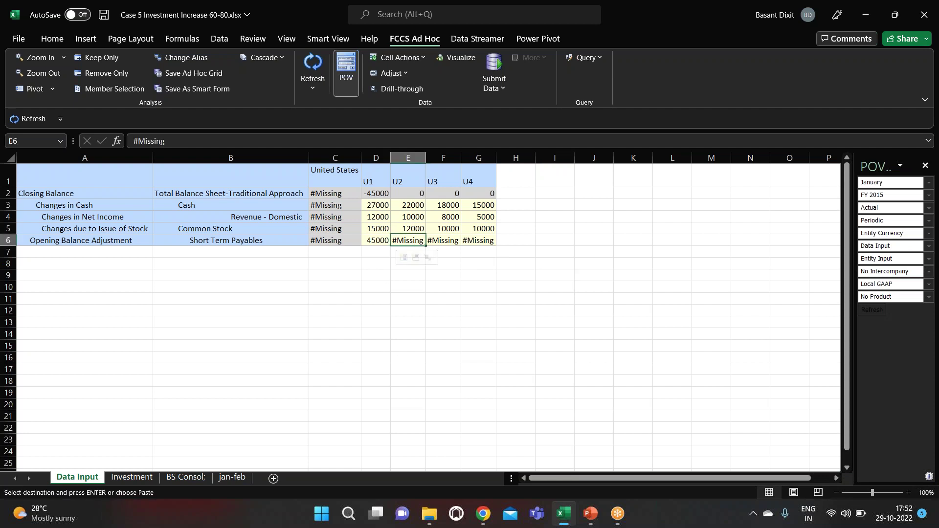
pyautogui.press('Up')
pyautogui.press('Up')
pyautogui.press('Up')
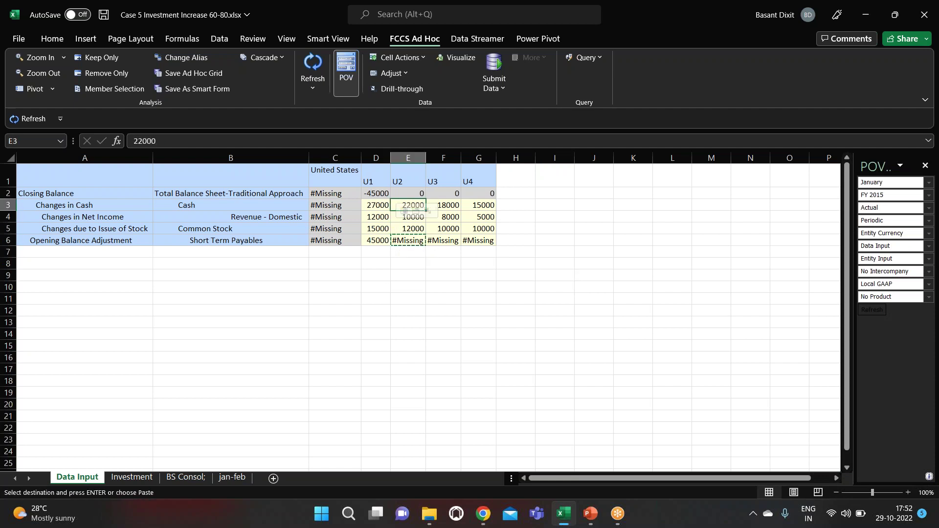
pyautogui.press('Left')
pyautogui.hotkey('ctrl', 'shift', 'Down')
pyautogui.hotkey('ctrl', 'shift', 'Right')
pyautogui.hotkey('ctrl', 'shift', 'Right')
pyautogui.hotkey('ctrl', 'shift', 'Left')
pyautogui.press('Return')
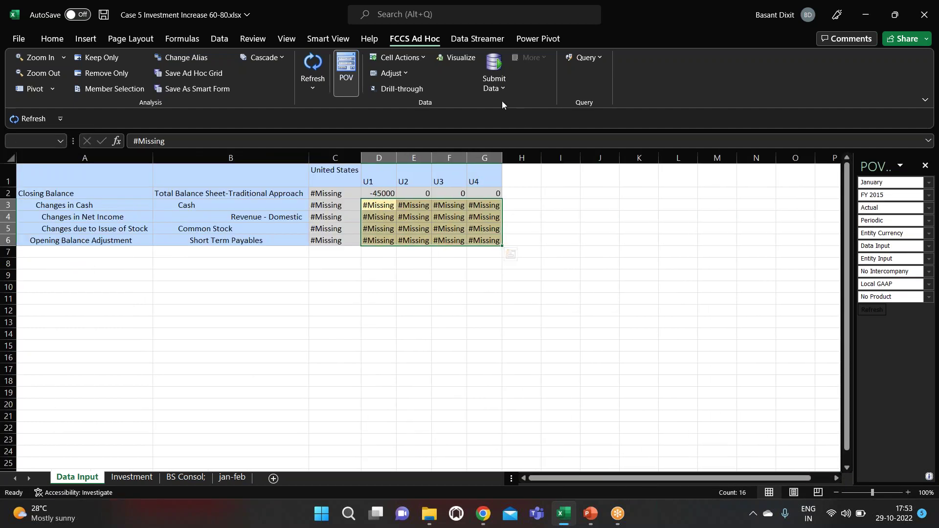
pyautogui.click(499, 59)
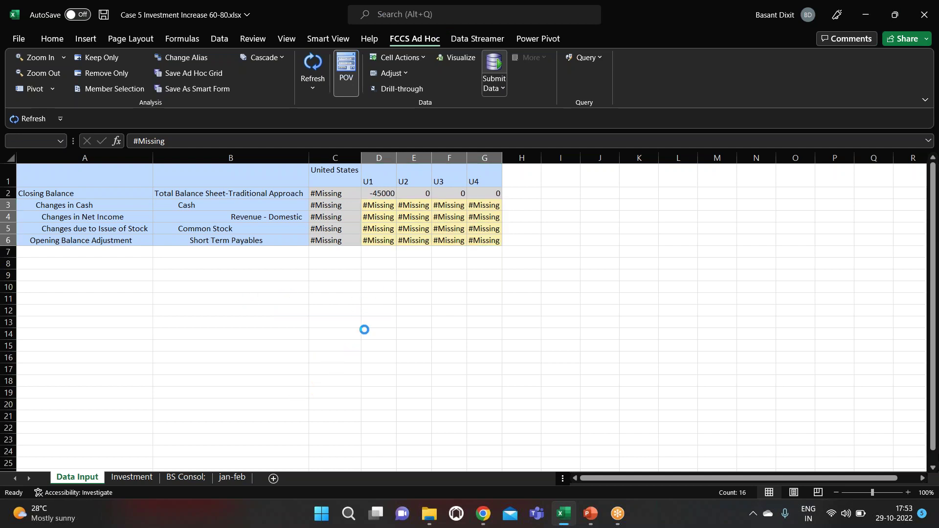
pyautogui.click(373, 276)
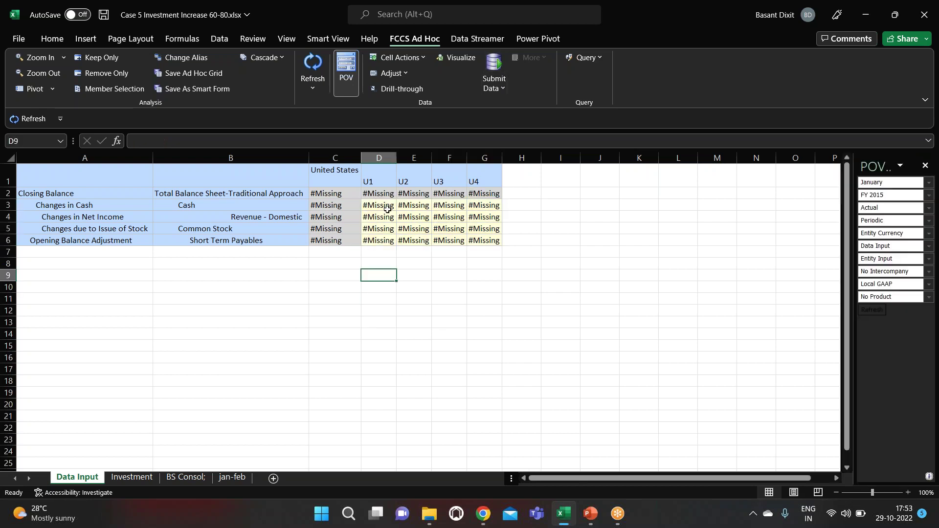
# Check the January source figures on the jan-feb sheet and return to the Data Input sheet
pyautogui.click(387, 210)
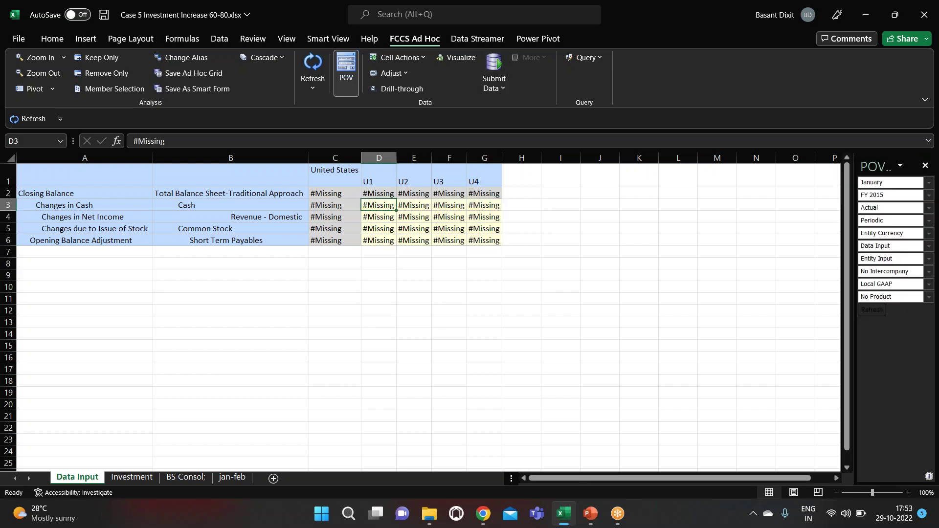
pyautogui.click(232, 477)
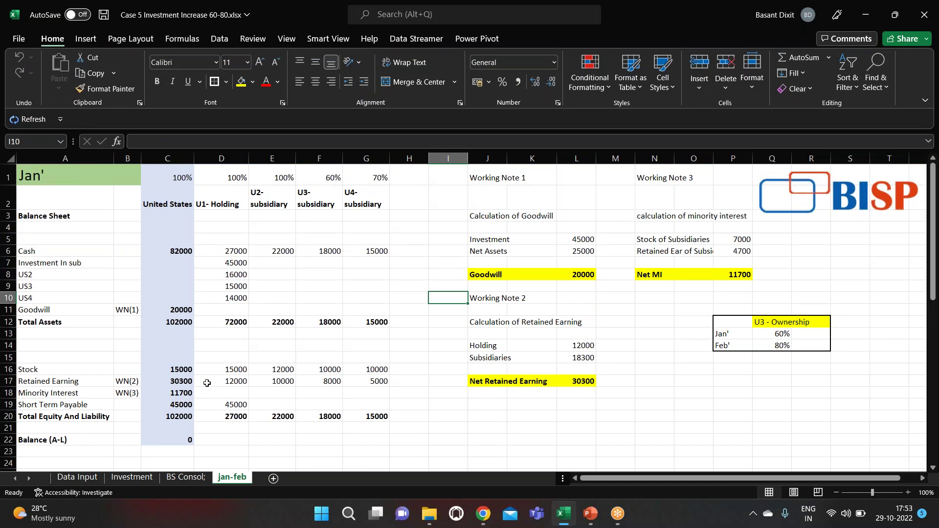
pyautogui.hotkey('alt', 'Tab')
pyautogui.hotkey('alt', 'Tab')
pyautogui.click(78, 477)
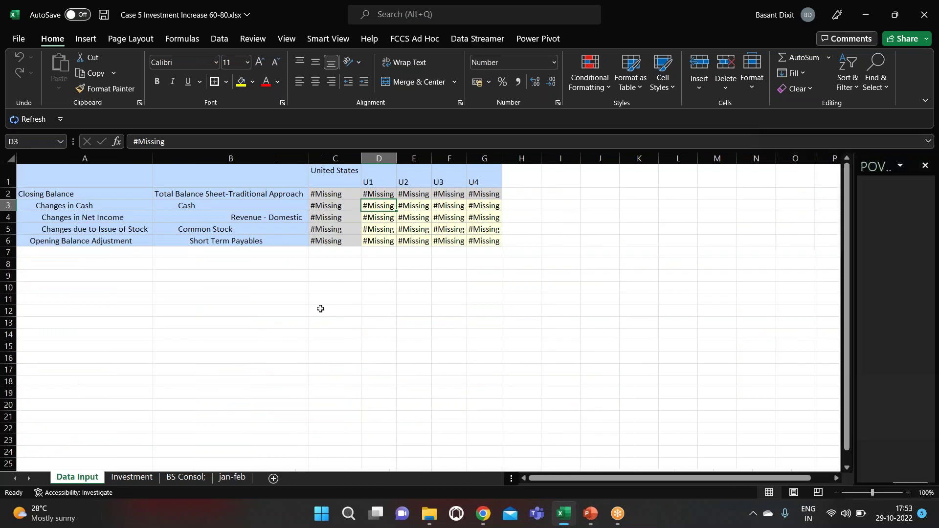
# Check the January Cash figures of U1 to U4 on the jan-feb sheet
pyautogui.click(386, 219)
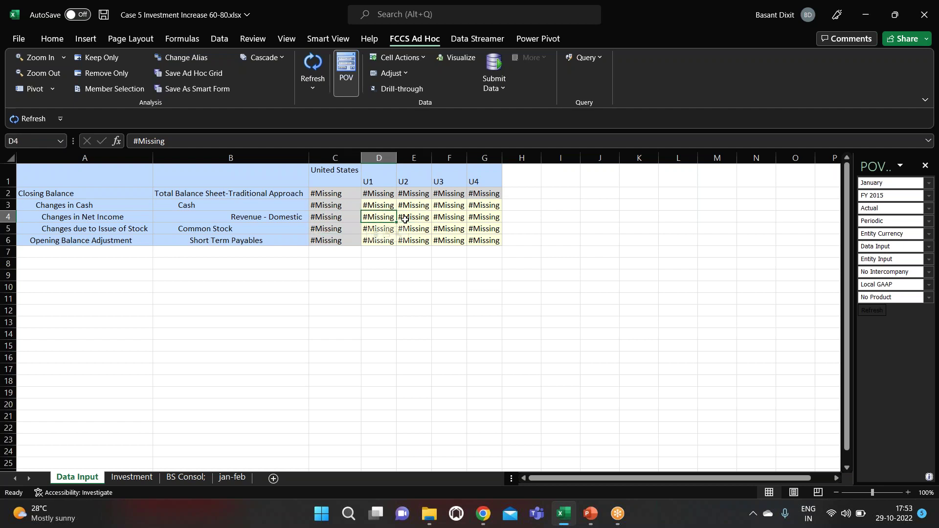
pyautogui.click(384, 205)
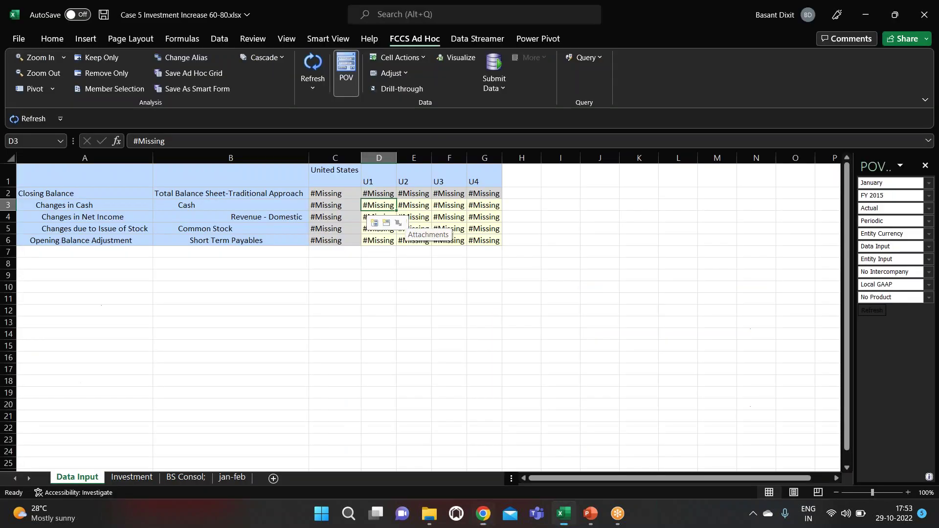
pyautogui.hotkey('ctrl', 'pagedown')
pyautogui.hotkey('ctrl', 'pagedown')
pyautogui.hotkey('ctrl', 'pagedown')
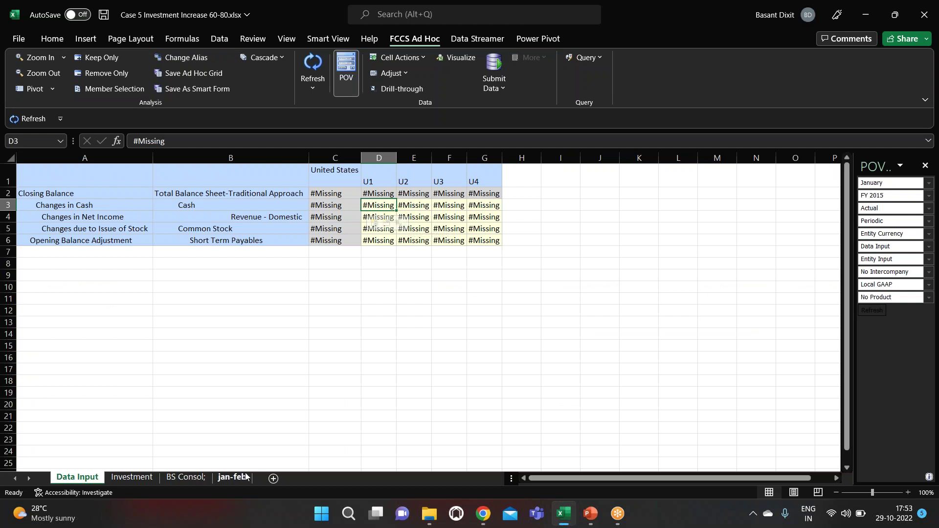
pyautogui.click(237, 251)
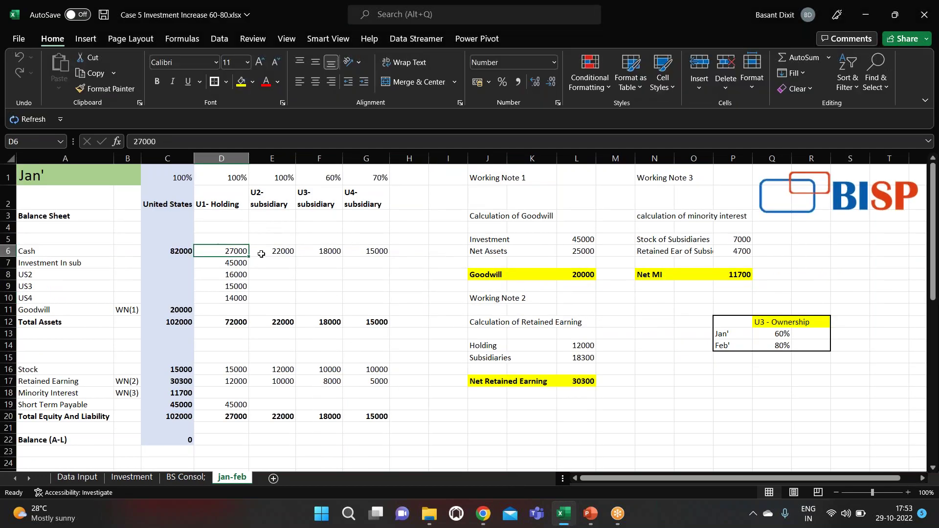
pyautogui.click(277, 253)
pyautogui.click(321, 251)
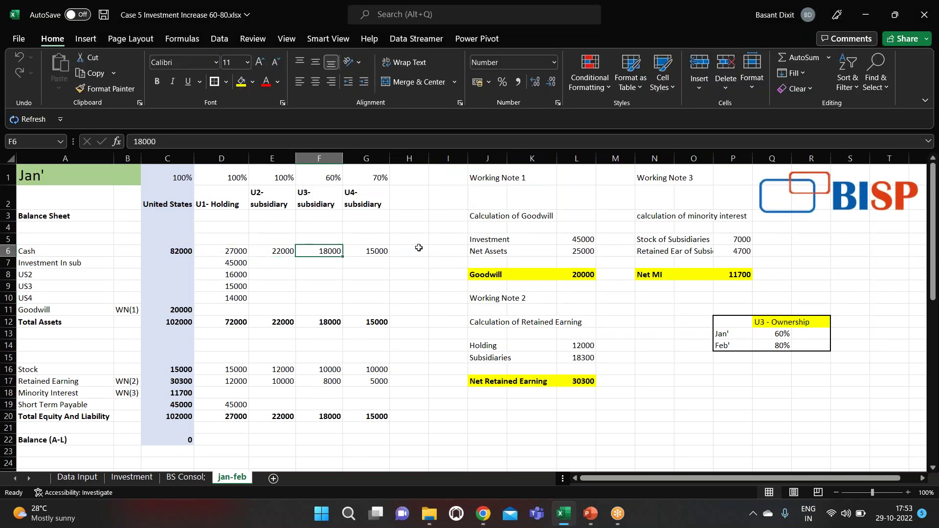
pyautogui.click(382, 248)
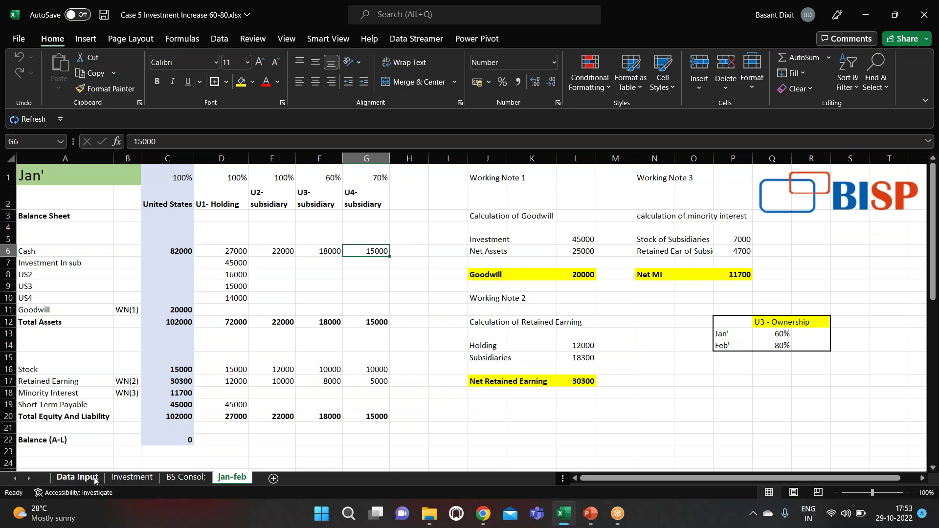
# On the Data Input sheet, enter Changes in Cash values of 27000 for U1 and 22000 for U2
pyautogui.click(78, 477)
pyautogui.write('27000')
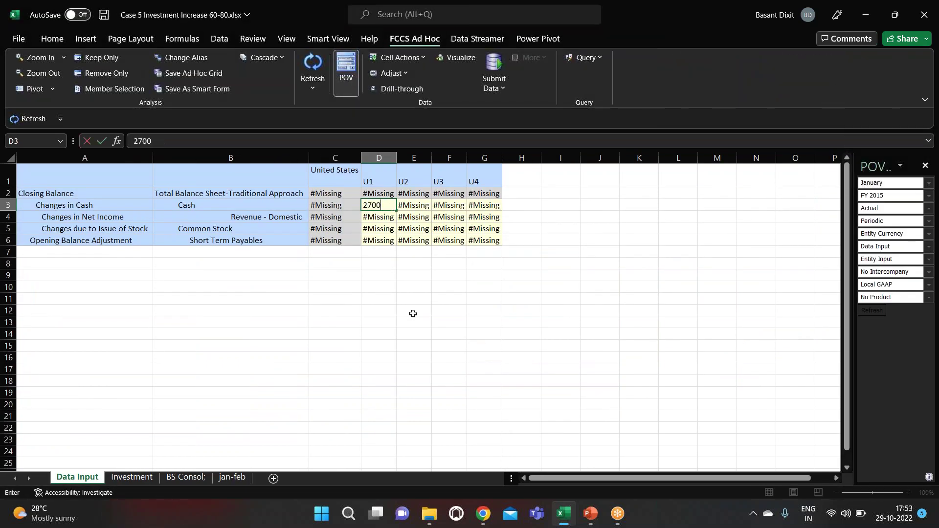
pyautogui.press('Return')
pyautogui.press('Up')
pyautogui.press('Right')
pyautogui.write('22000')
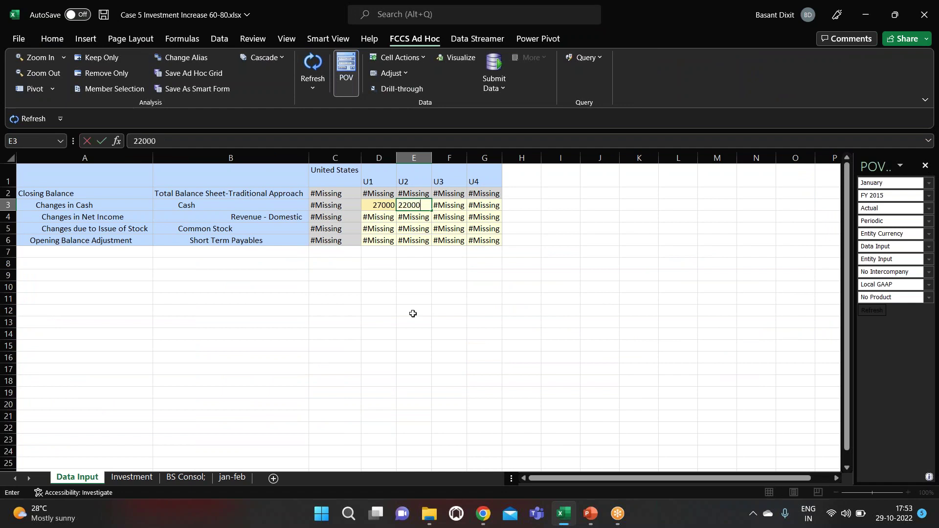
pyautogui.hotkey('ctrl', 'Return')
# Enter Changes in Cash values of 18000 for U3 and 15000 for U4
pyautogui.press('Right')
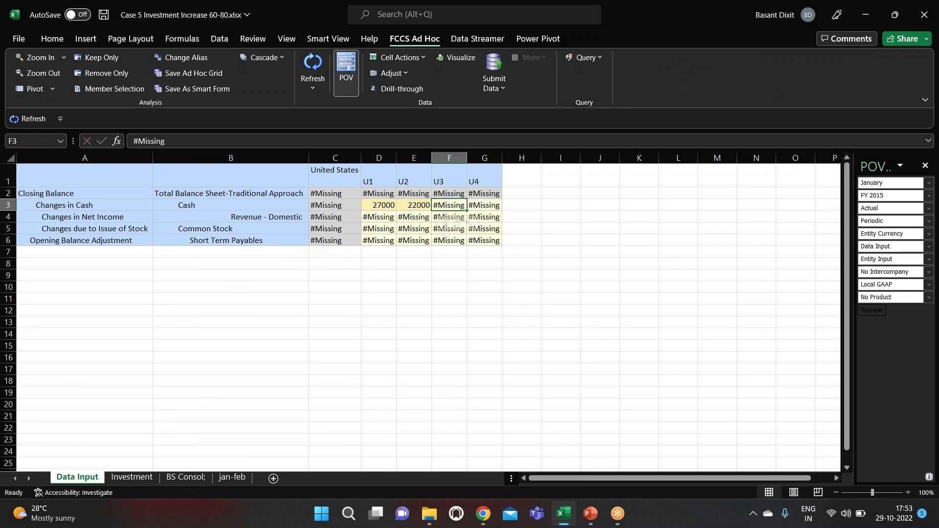
pyautogui.write('18000')
pyautogui.press('Return')
pyautogui.press('Right')
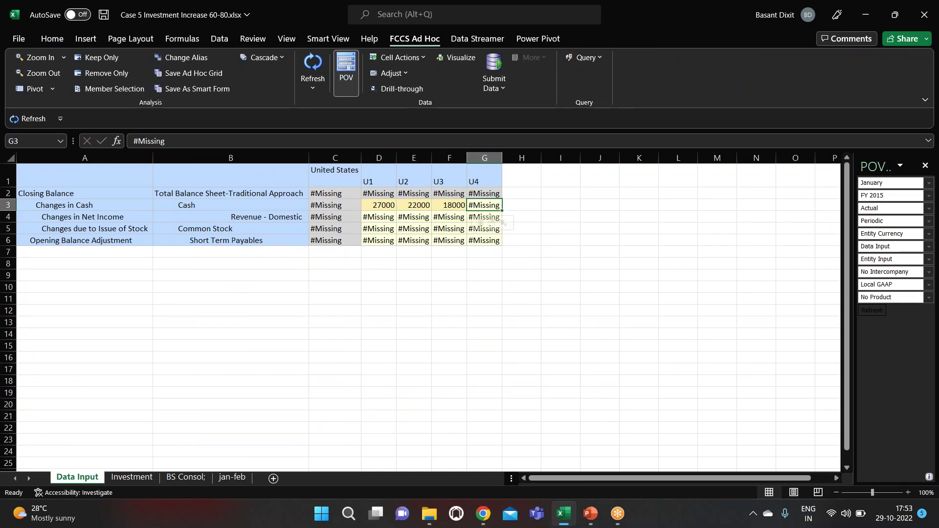
pyautogui.press('Up')
pyautogui.write('15000')
pyautogui.press('Return')
pyautogui.press('Down')
pyautogui.press('Left')
pyautogui.press('Up')
pyautogui.press('Left')
pyautogui.press('Left')
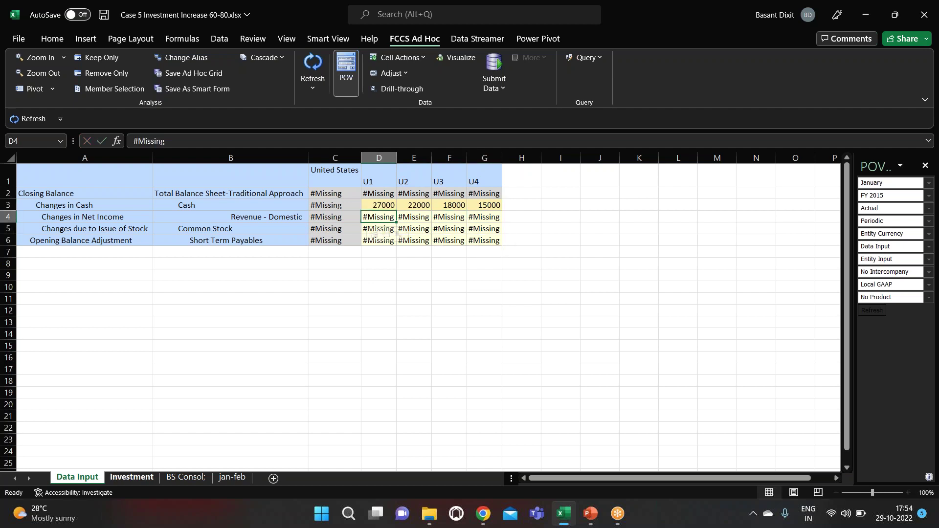
# Enter the January retained earnings from the jan-feb sheet as Revenue - Domestic: 12000 for U1, 10000 for U2, 8000 for U3 and 5000 for U4
pyautogui.click(232, 477)
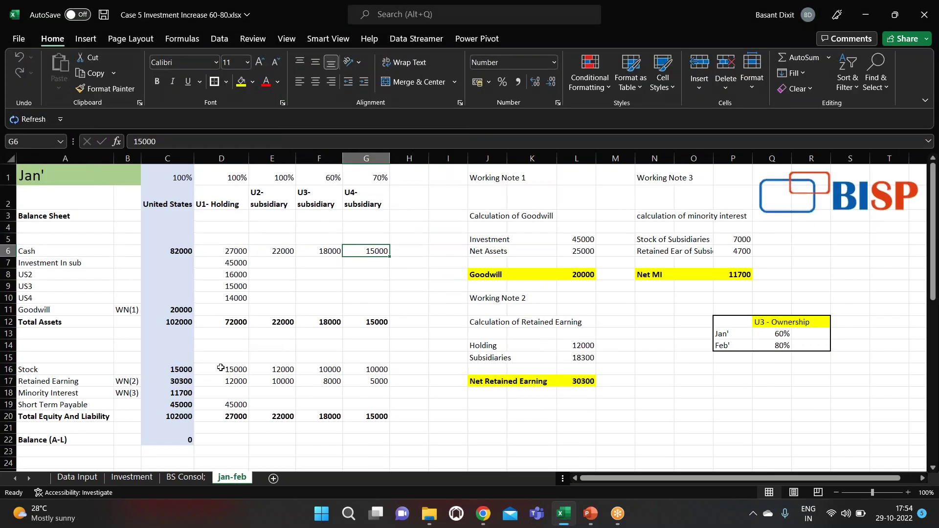
pyautogui.click(228, 382)
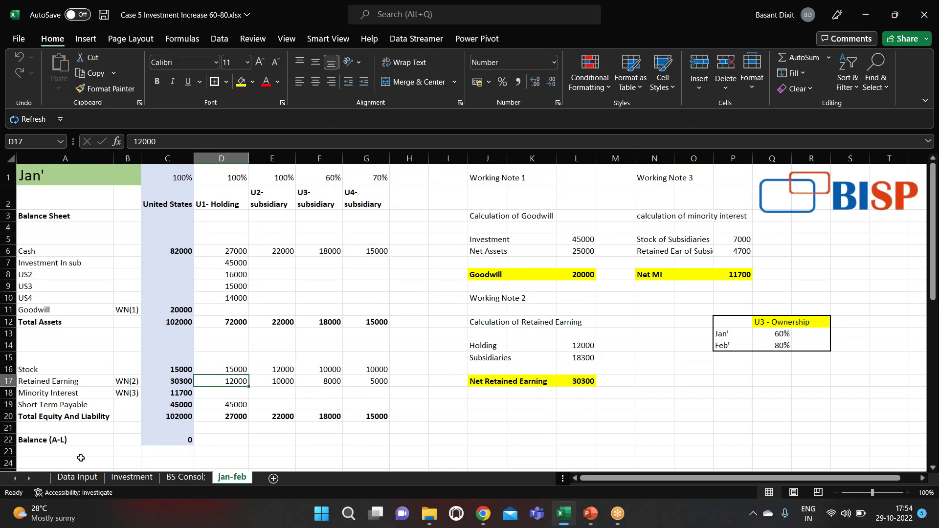
pyautogui.click(78, 477)
pyautogui.write('12000')
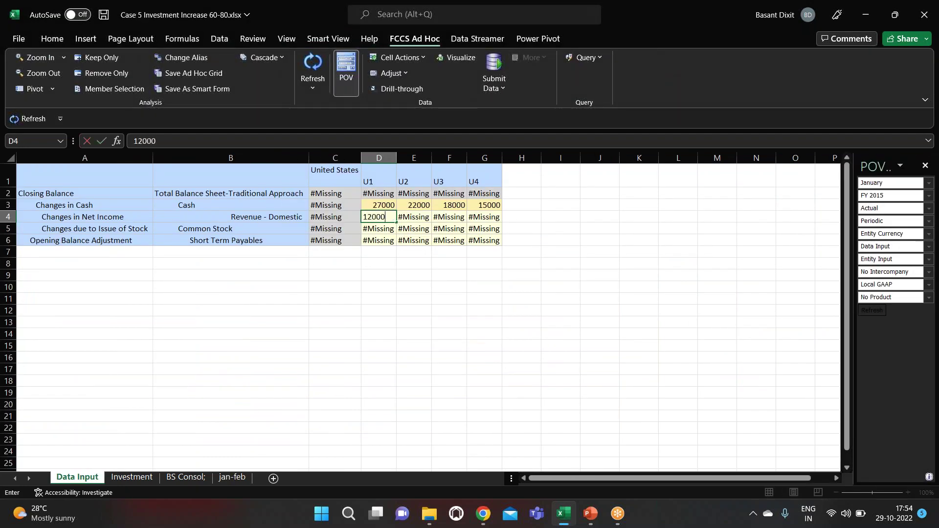
pyautogui.press('Return')
pyautogui.click(414, 217)
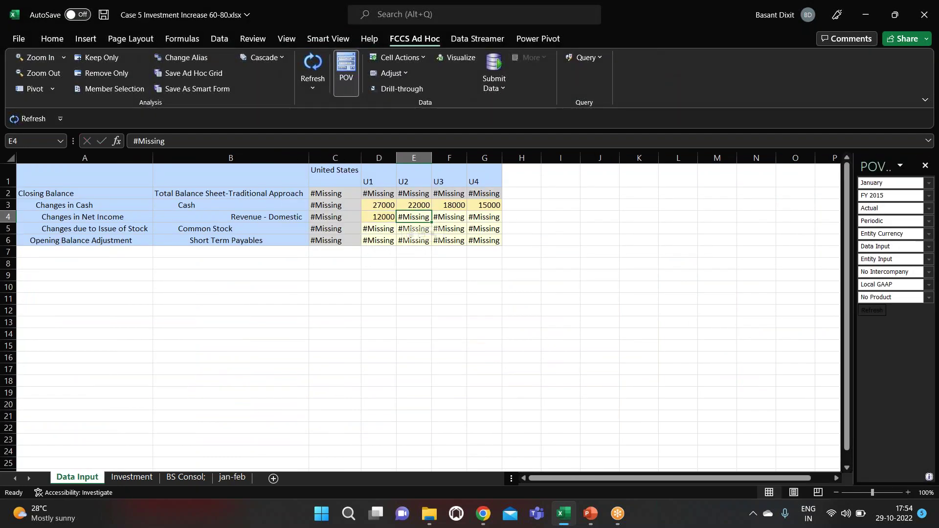
pyautogui.write('10000')
pyautogui.press('Tab')
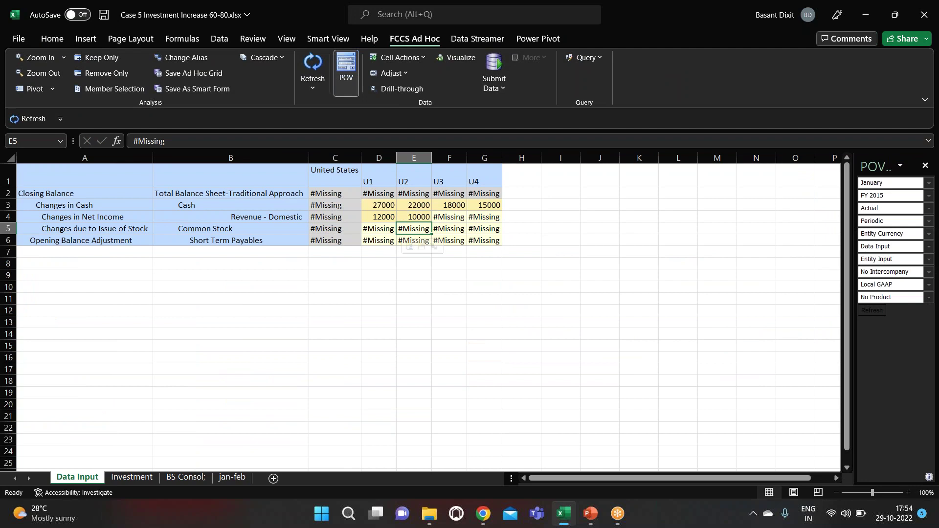
pyautogui.write('8000')
pyautogui.press('Tab')
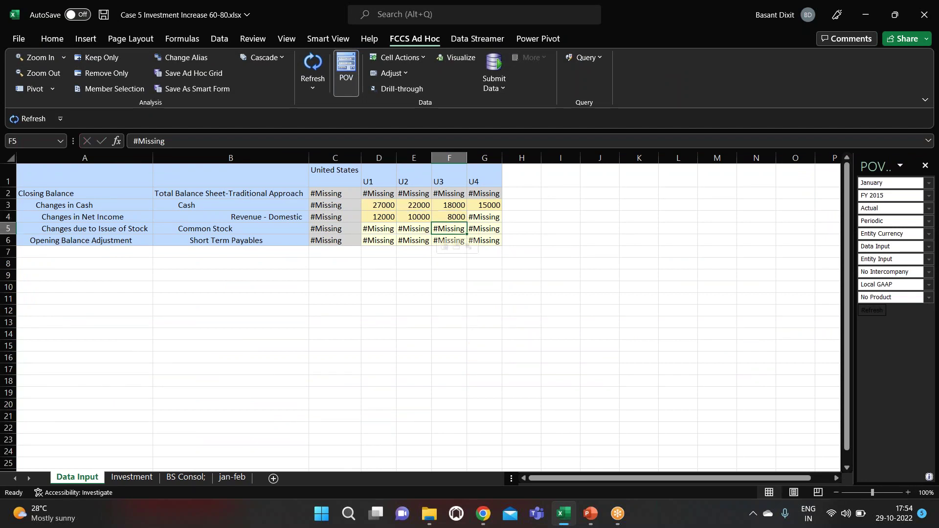
pyautogui.write('5000')
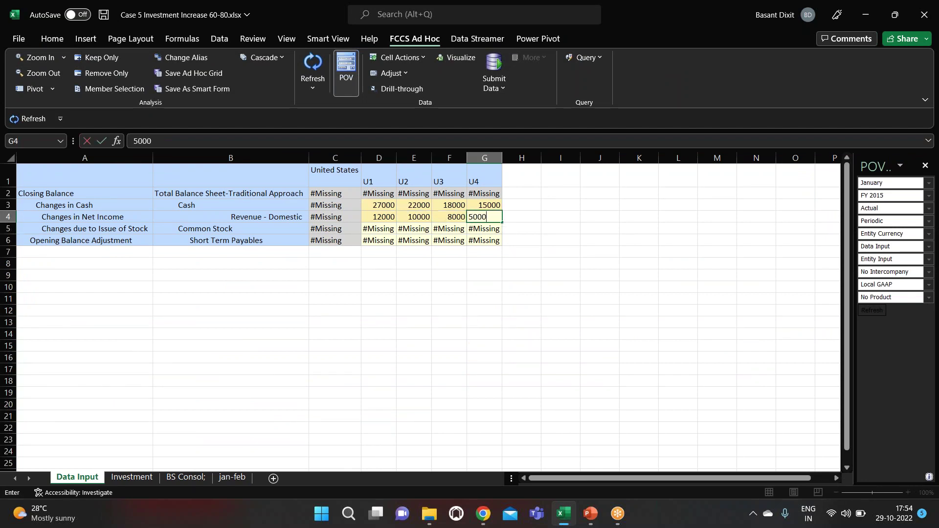
pyautogui.press('Return')
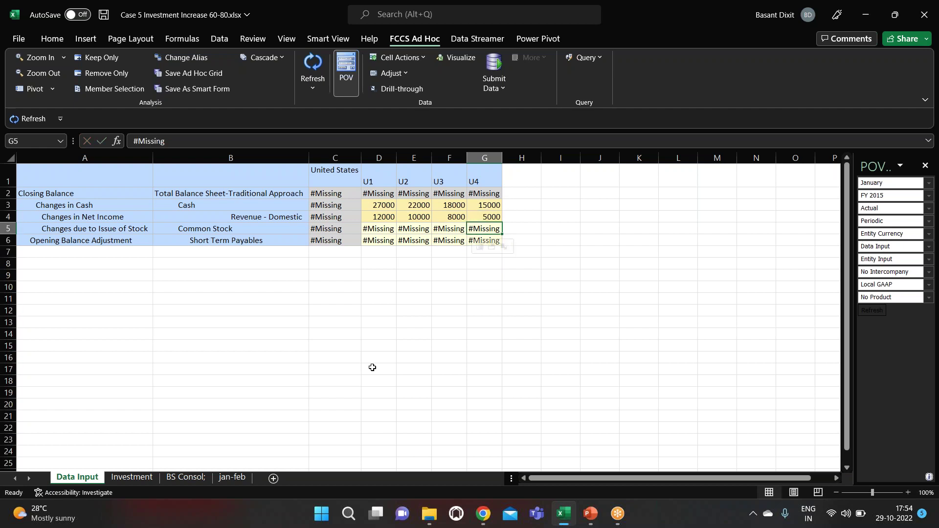
# Check the January Stock figures of U1 to U4 on the jan-feb sheet
pyautogui.click(232, 478)
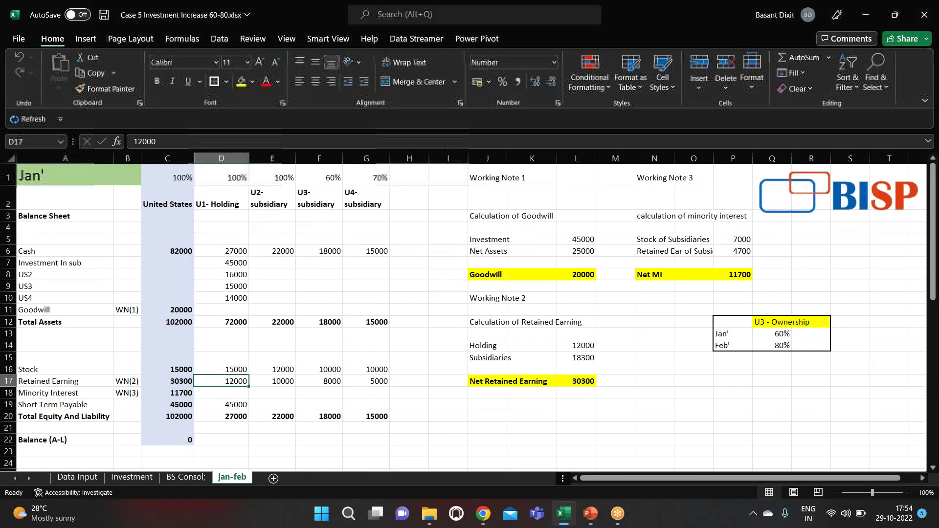
pyautogui.click(234, 370)
pyautogui.click(274, 370)
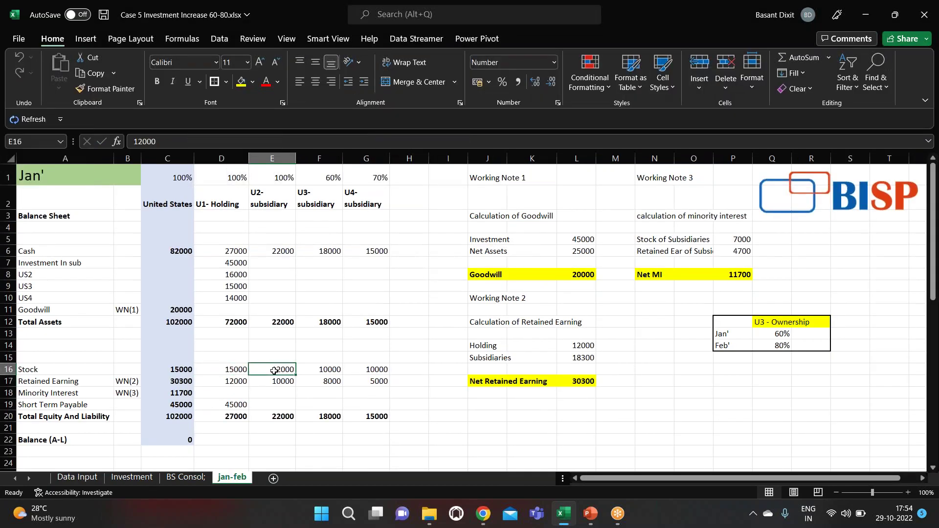
pyautogui.click(330, 372)
pyautogui.click(373, 371)
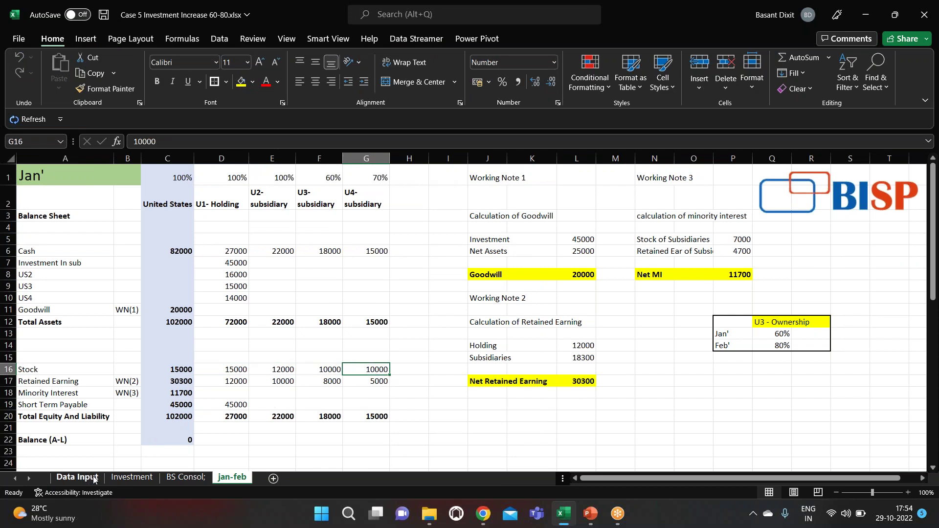
# On the Data Input sheet, enter Common Stock values of 15000 for U1 and 12000 for U2
pyautogui.click(77, 477)
pyautogui.click(385, 225)
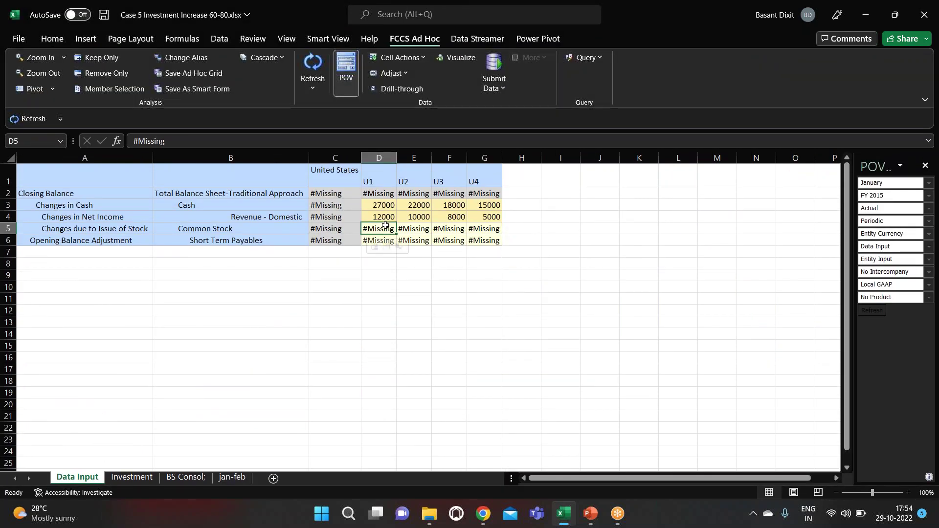
pyautogui.write('15000')
pyautogui.press('Return')
pyautogui.press('Up')
pyautogui.press('Right')
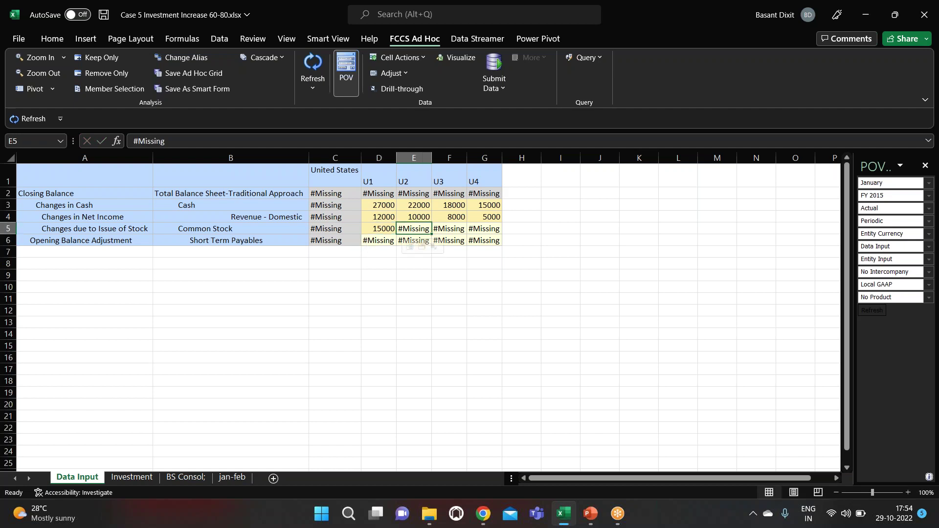
pyautogui.write('12000')
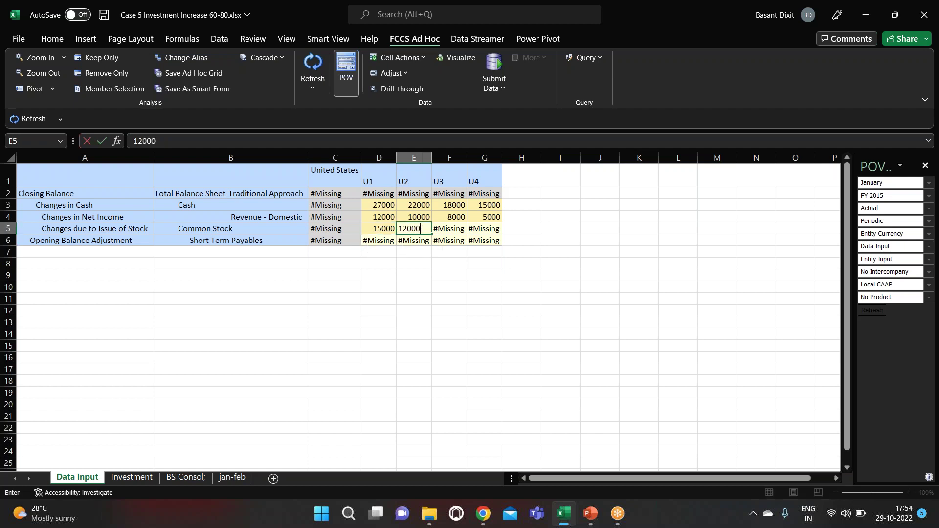
pyautogui.press('Return')
# Enter a Common Stock value of 10000 for both U3 and U4
pyautogui.press('Up')
pyautogui.press('Right')
pyautogui.write('10000')
pyautogui.press('Return')
pyautogui.press('Up')
pyautogui.press('Right')
pyautogui.write('1000')
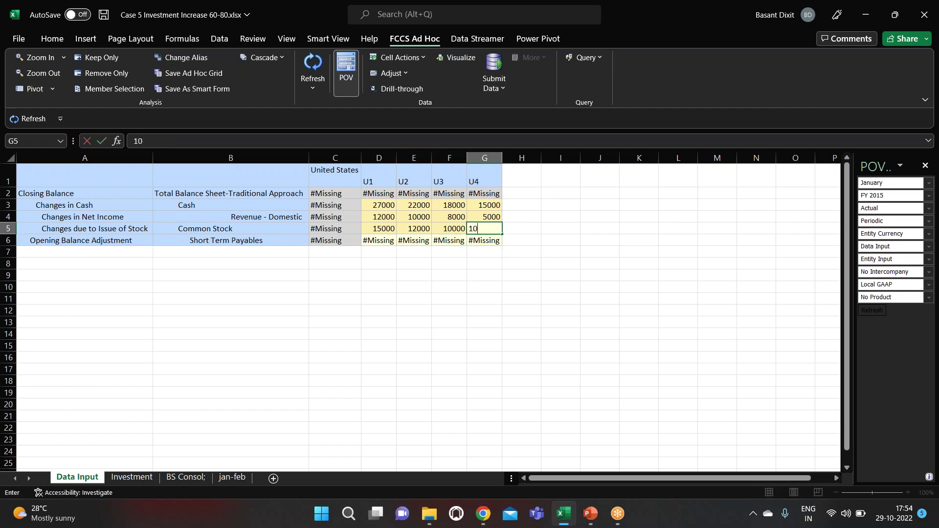
pyautogui.write('0')
pyautogui.press('Return')
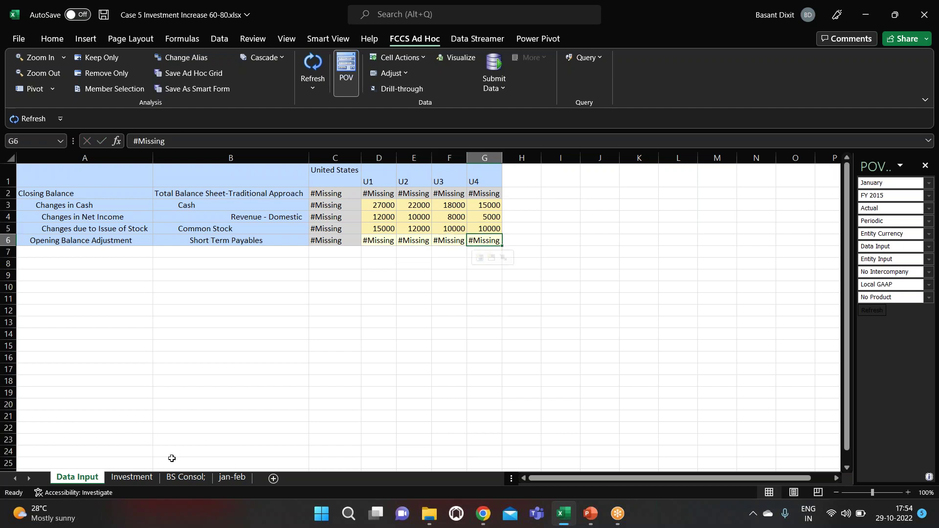
# Look up January Short Term Payable on the jan-feb sheet, enter 45000 for U1's Short Term Payables on Data Input, and submit the data
pyautogui.click(232, 476)
pyautogui.click(88, 407)
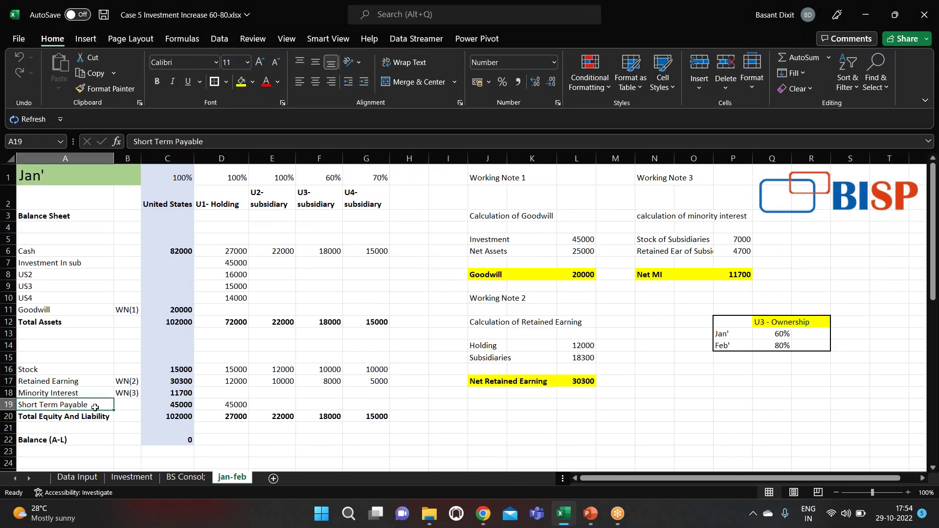
pyautogui.click(161, 407)
pyautogui.click(73, 477)
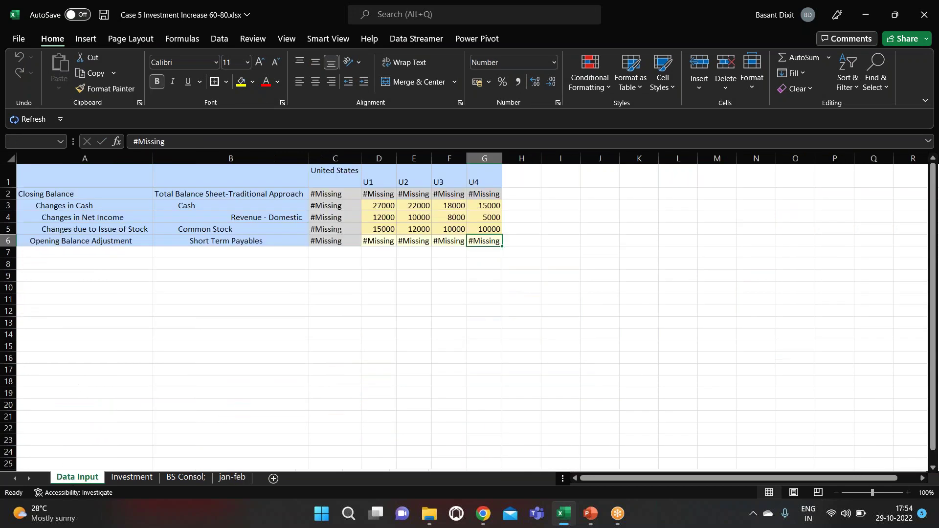
pyautogui.click(386, 242)
pyautogui.write('45000')
pyautogui.press('Return')
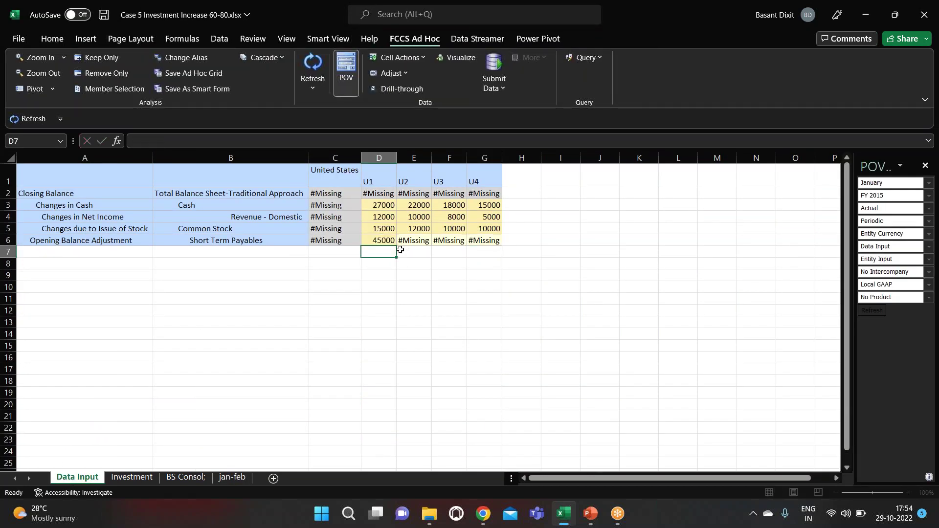
pyautogui.click(504, 63)
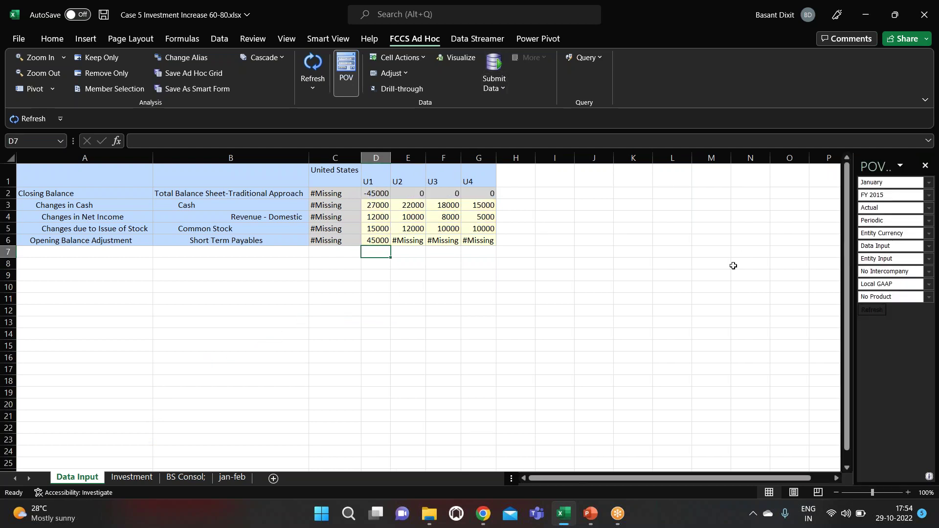
# Select January in the Investment sheet's POV and refresh the grid
pyautogui.click(132, 477)
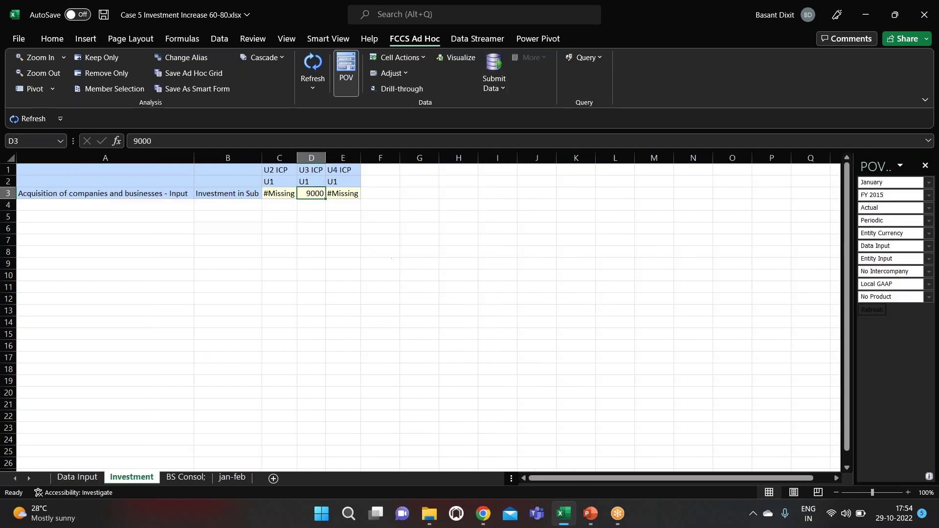
pyautogui.click(490, 324)
pyautogui.click(455, 341)
pyautogui.click(429, 439)
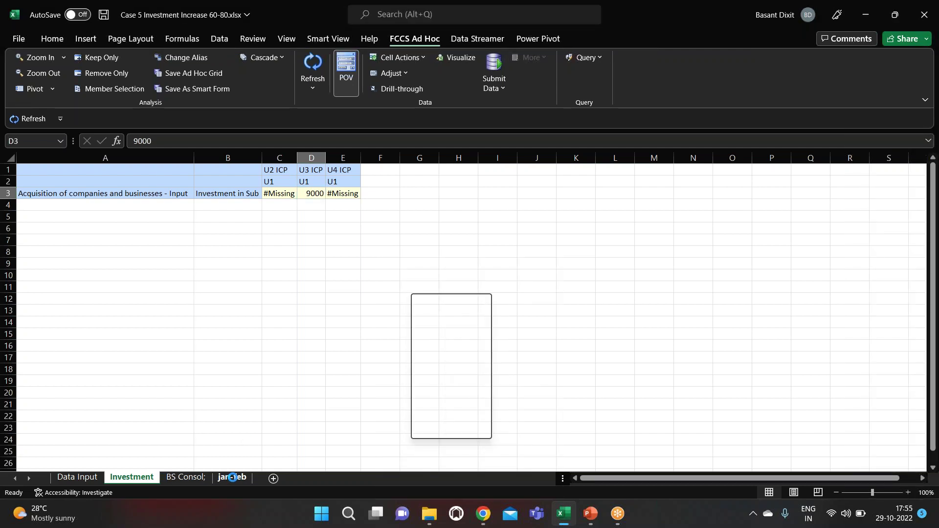
# Copy the jan-feb investment figures 16000, 15000 and 14000 into Investment in Sub for U2, U3 and U4 ICP on the Investment sheet
pyautogui.click(232, 477)
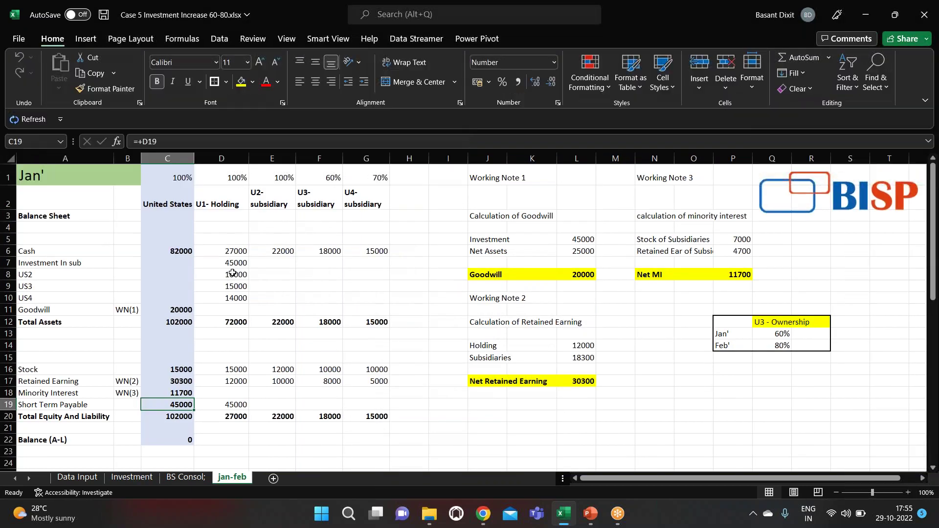
pyautogui.moveTo(235, 275); pyautogui.dragTo(235, 297)
pyautogui.hotkey('ctrl', 'c')
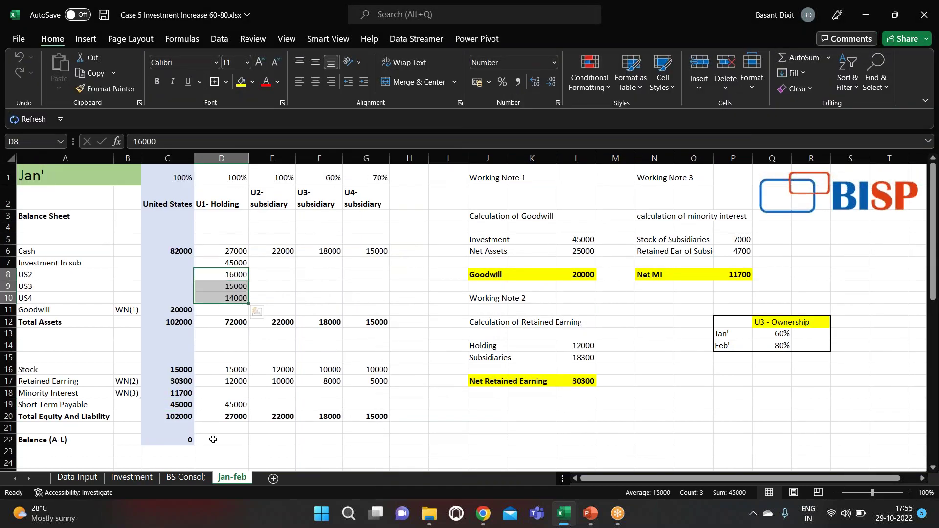
pyautogui.click(144, 476)
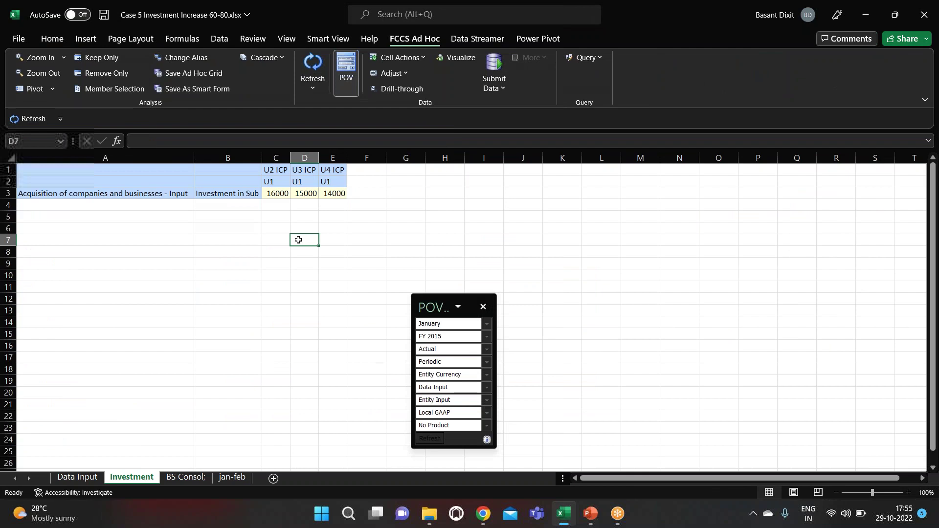
pyautogui.click(280, 193)
pyautogui.hotkey('ctrl', 'v')
pyautogui.click(365, 238)
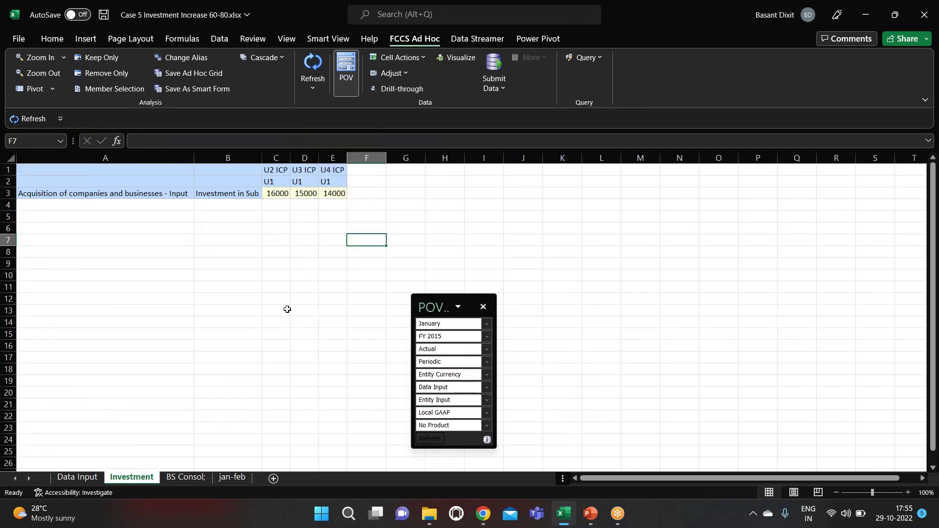
# Compare the Investment sheet's U2, U3 and U4 ICP values with the January investment figures on the jan-feb sheet
pyautogui.click(284, 195)
pyautogui.click(305, 194)
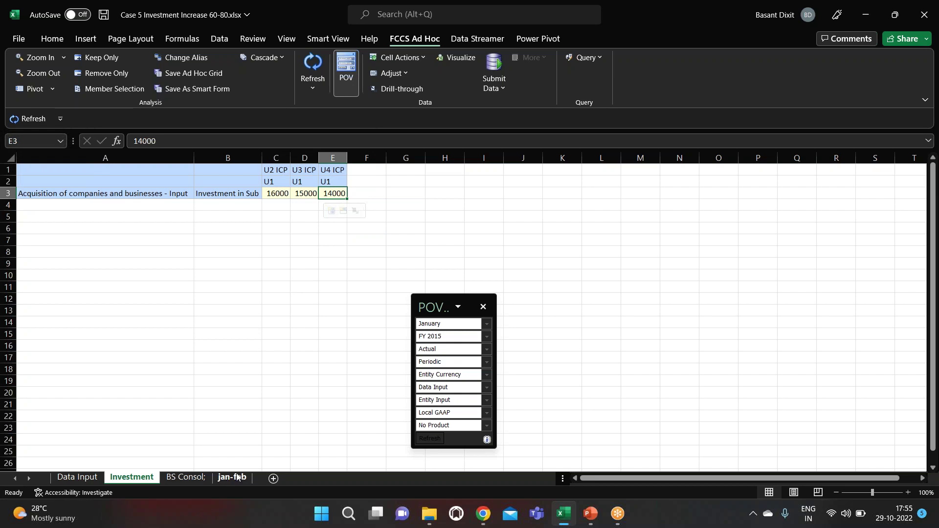
pyautogui.click(232, 477)
pyautogui.click(272, 286)
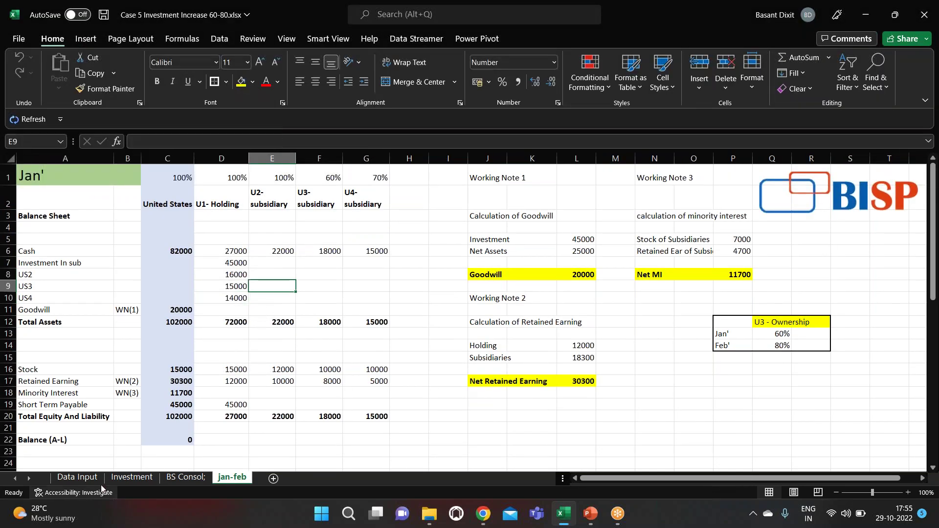
pyautogui.click(87, 480)
pyautogui.hotkey('ctrl', 'pagedown')
pyautogui.moveTo(277, 194); pyautogui.dragTo(338, 196)
pyautogui.click(237, 409)
pyautogui.click(230, 477)
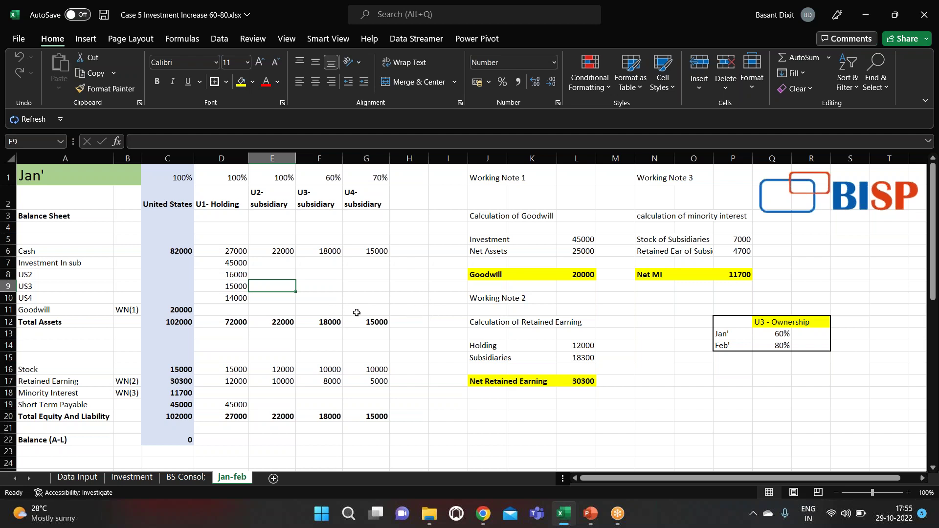
# Examine the Investment figure and its source cell in Working Note 1's goodwill calculation on the jan-feb sheet
pyautogui.click(509, 217)
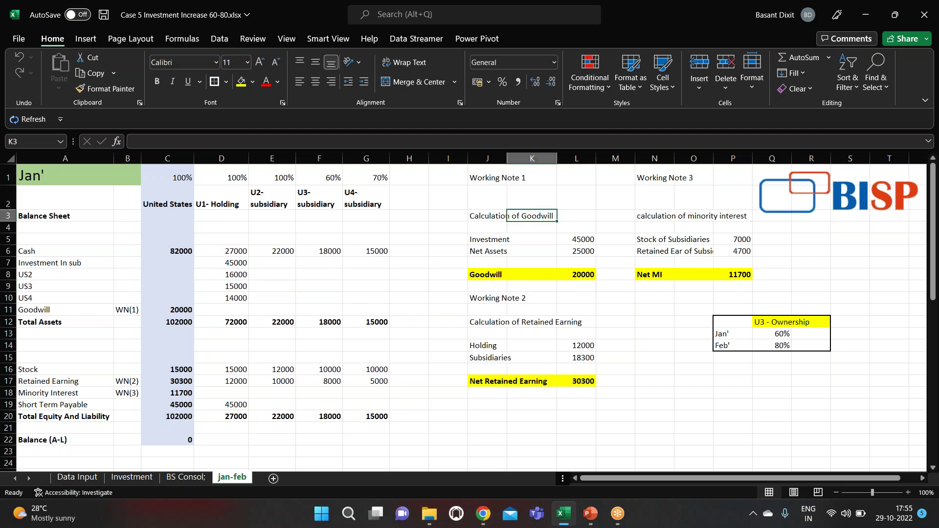
pyautogui.click(507, 239)
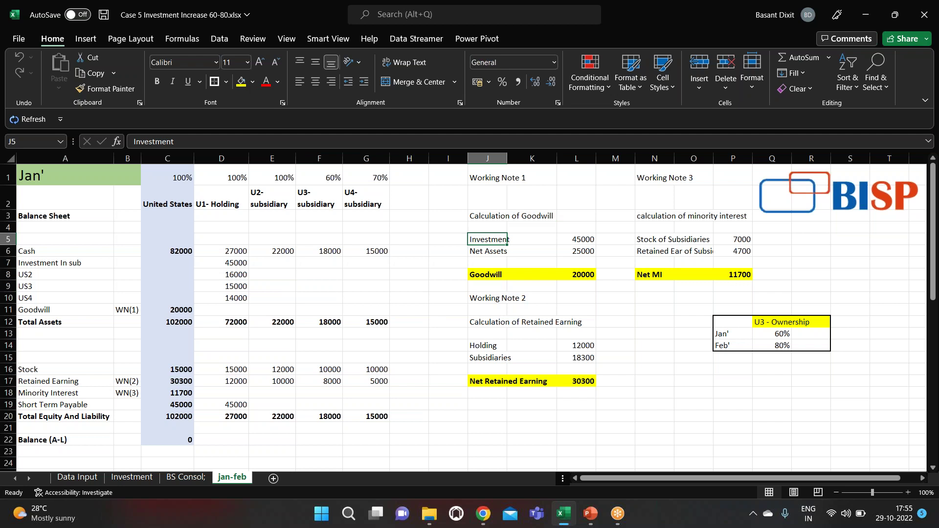
pyautogui.press('Right')
pyautogui.press('Right')
pyautogui.press('Left')
pyautogui.press('Left')
pyautogui.press('Right')
pyautogui.press('Right')
pyautogui.press('Left')
pyautogui.press('Right')
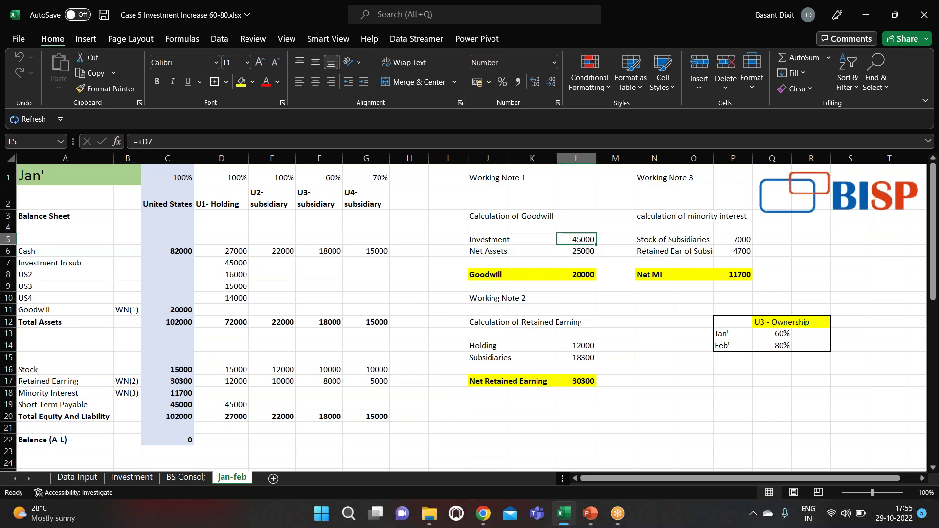
pyautogui.press('F2')
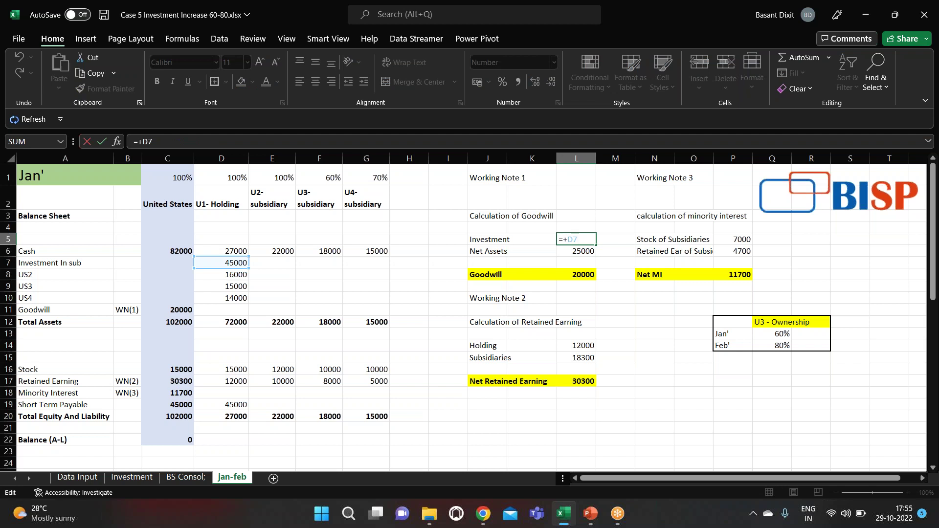
pyautogui.press('Return')
# Inspect the formula behind Net Assets in Working Note 1 and the subsidiary stock cells it references
pyautogui.press('Left')
pyautogui.press('Left')
pyautogui.press('Right')
pyautogui.press('Right')
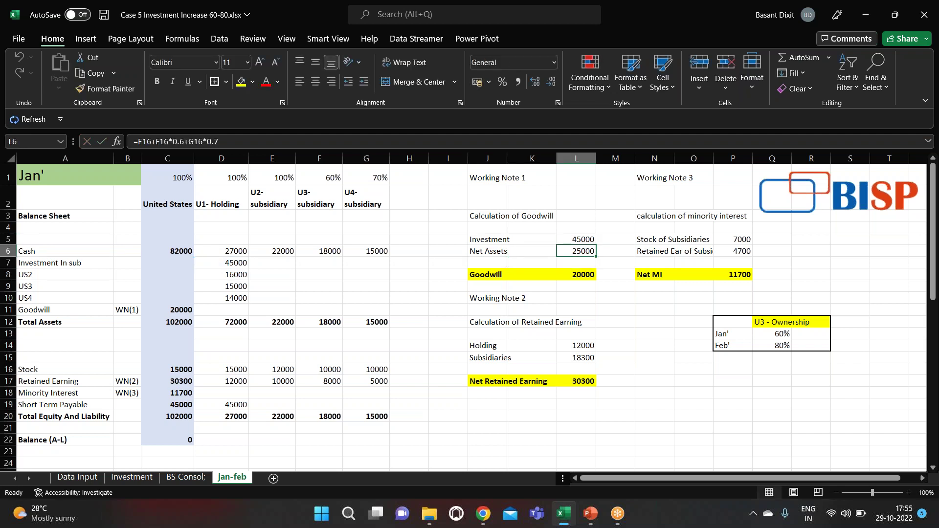
pyautogui.press('Left')
pyautogui.press('Right')
pyautogui.press('Left')
pyautogui.press('Right')
pyautogui.press('Left')
pyautogui.press('Left')
pyautogui.press('Left')
pyautogui.press('Right')
pyautogui.press('Down')
pyautogui.press('Down')
pyautogui.press('Right')
pyautogui.press('Up')
pyautogui.press('Up')
pyautogui.press('Right')
pyautogui.press('F2')
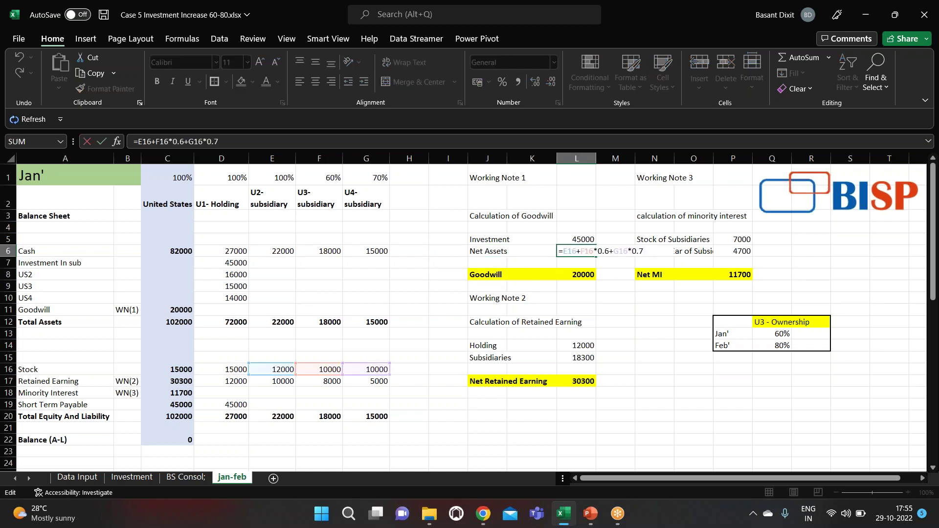
pyautogui.press('Escape')
# Recompute Net Assets in cell M6 with the formula +E16+F16*.60+G16*.70, and clear the cell again
pyautogui.press('Left')
pyautogui.press('Right')
pyautogui.press('Right')
pyautogui.press('Left')
pyautogui.press('Right')
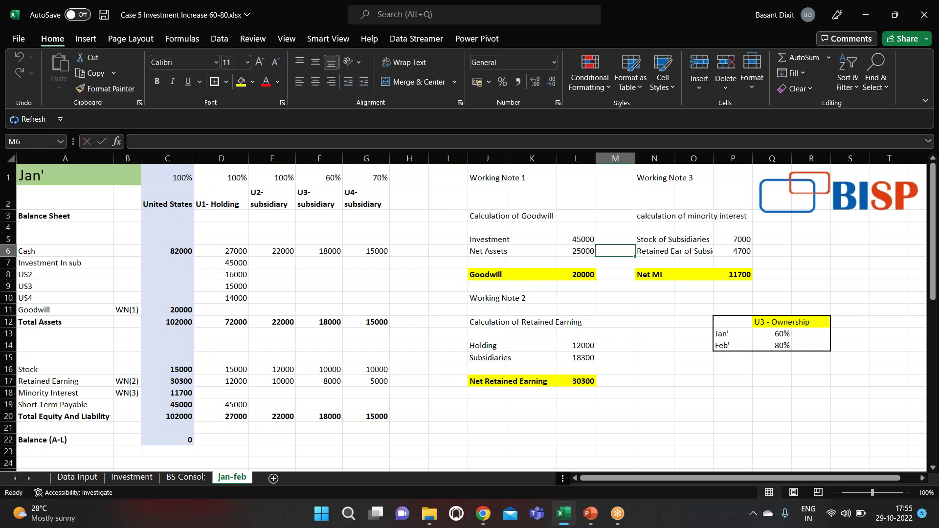
pyautogui.write('+K6')
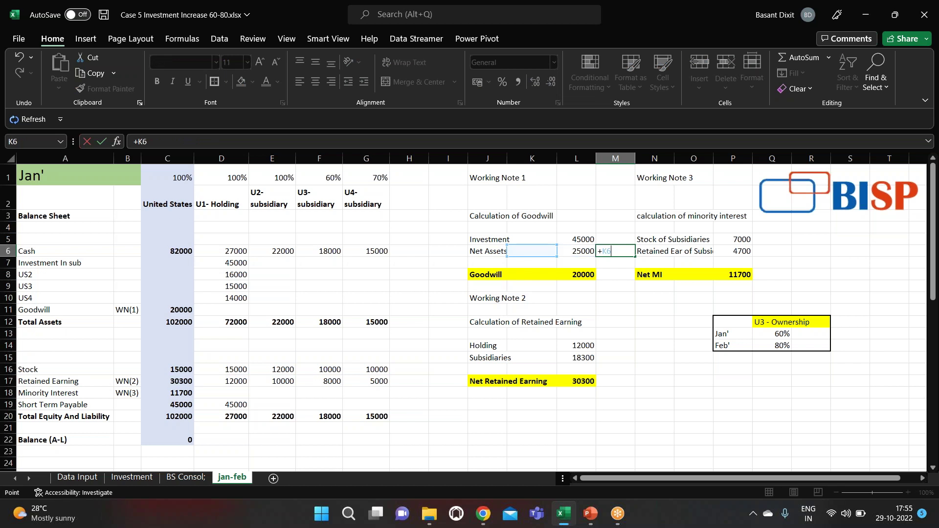
pyautogui.click(319, 333)
pyautogui.press('Left')
pyautogui.press('Down')
pyautogui.press('Down')
pyautogui.press('Down')
pyautogui.press('Down')
pyautogui.press('Up')
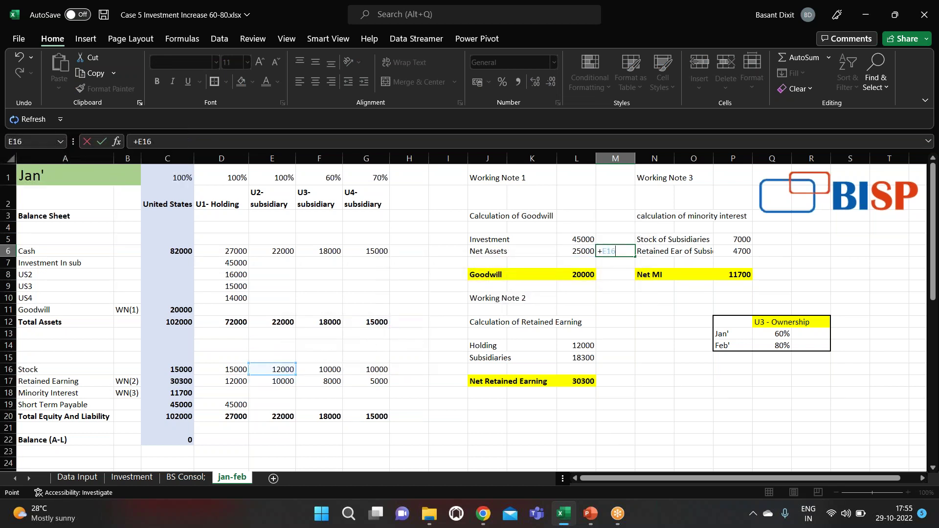
pyautogui.write('+')
pyautogui.press('Left')
pyautogui.press('Left')
pyautogui.press('Left')
pyautogui.press('Down')
pyautogui.press('Down')
pyautogui.press('Left')
pyautogui.press('Down')
pyautogui.press('Down')
pyautogui.press('Left')
pyautogui.press('Down')
pyautogui.press('Down')
pyautogui.press('Down')
pyautogui.press('Left')
pyautogui.press('Down')
pyautogui.press('Left')
pyautogui.press('Down')
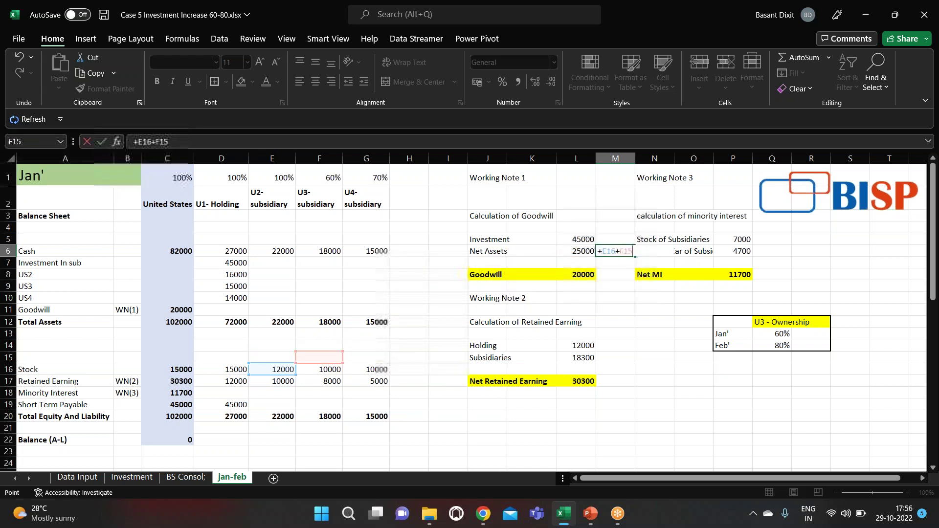
pyautogui.press('Down')
pyautogui.write('*')
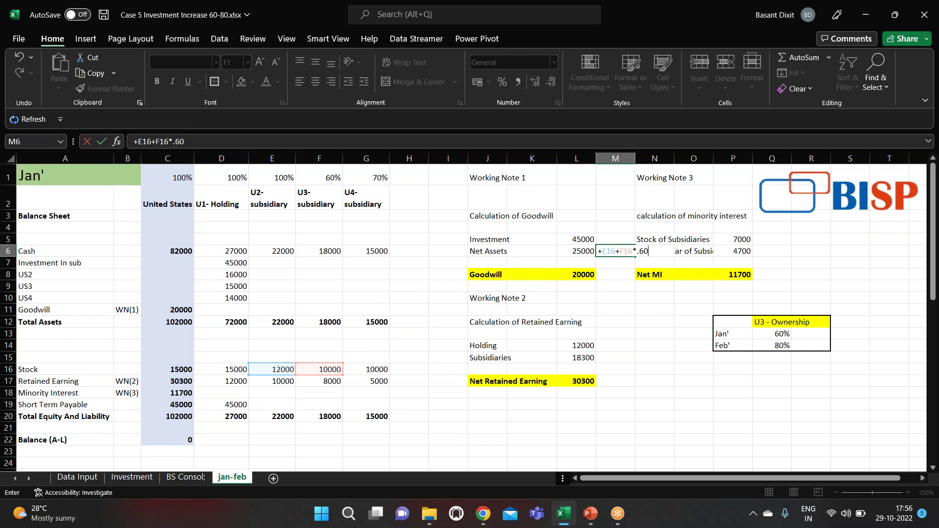
pyautogui.write('.60+')
pyautogui.press('Left')
pyautogui.press('Left')
pyautogui.press('Down')
pyautogui.press('Down')
pyautogui.press('Left')
pyautogui.press('Left')
pyautogui.press('Down')
pyautogui.press('Down')
pyautogui.press('Down')
pyautogui.press('Left')
pyautogui.press('Down')
pyautogui.press('Down')
pyautogui.press('Down')
pyautogui.press('Down')
pyautogui.press('Down')
pyautogui.press('Left')
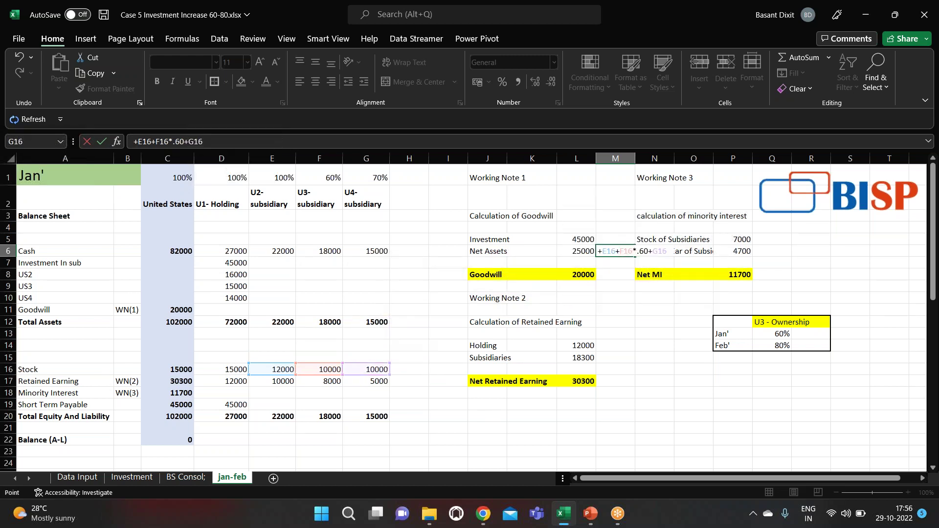
pyautogui.write('*')
pyautogui.write('.70')
pyautogui.press('Return')
pyautogui.press('Up')
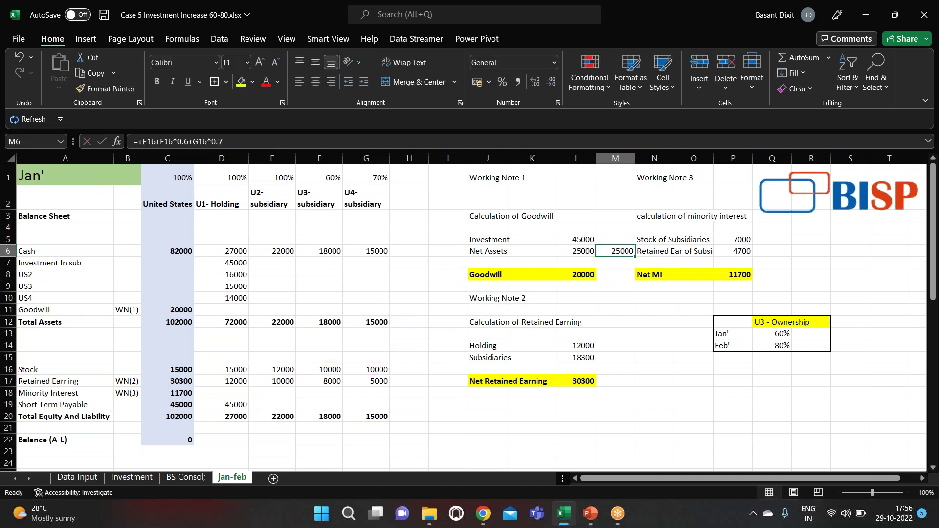
pyautogui.press('Delete')
# Review the Investment and Net Assets formulas that feed the goodwill calculation
pyautogui.press('Left')
pyautogui.press('Up')
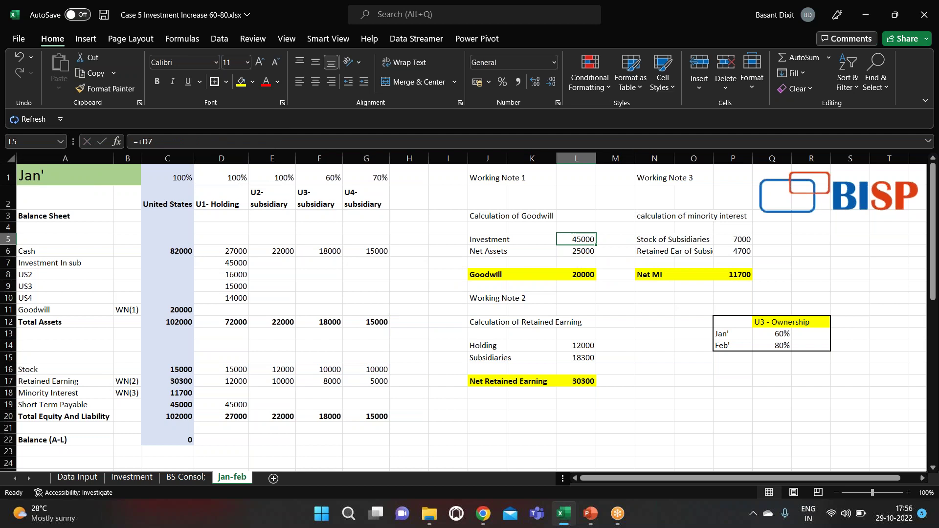
pyautogui.press('Down')
pyautogui.press('Up')
pyautogui.click(577, 251)
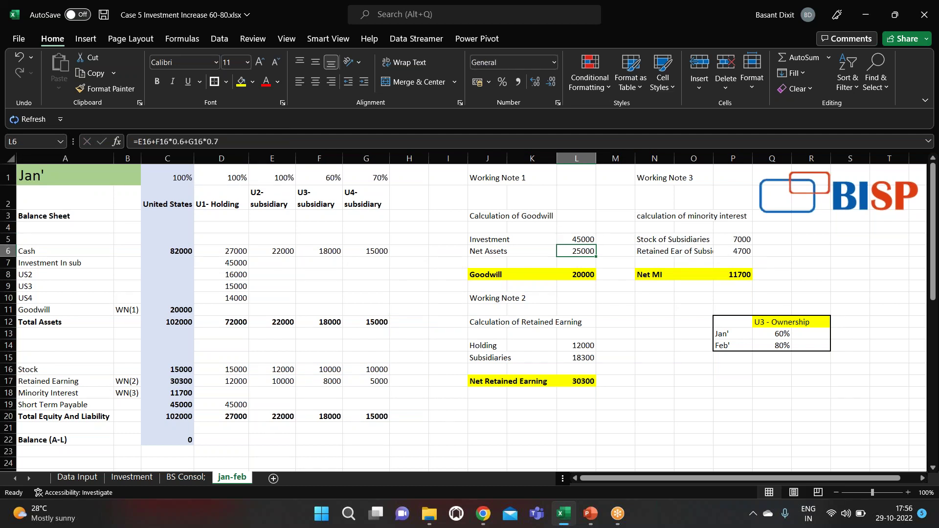
# Check the Holding figure in Working Note 2 against U1's Retained Earning in the January balance sheet
pyautogui.press('Down')
pyautogui.press('Down')
pyautogui.press('Down')
pyautogui.press('Down')
pyautogui.press('Down')
pyautogui.press('Down')
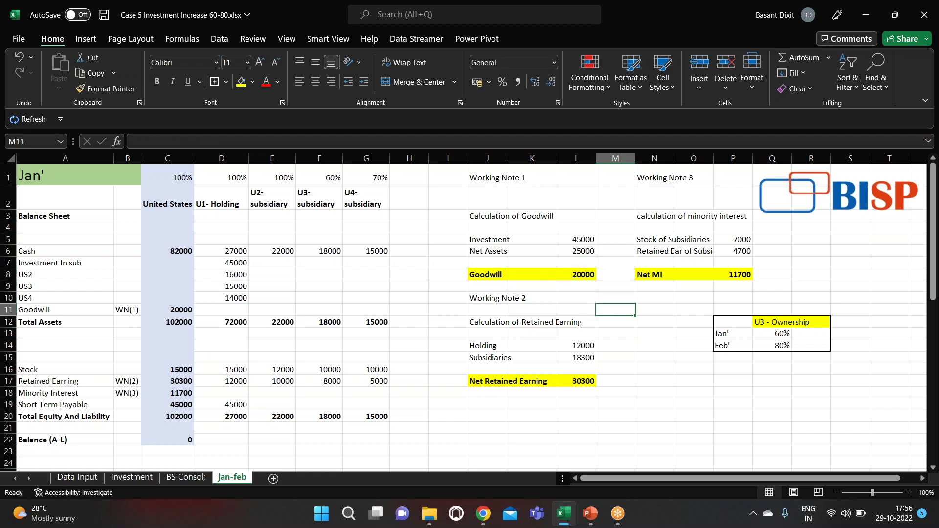
pyautogui.press('Down')
pyautogui.press('Down')
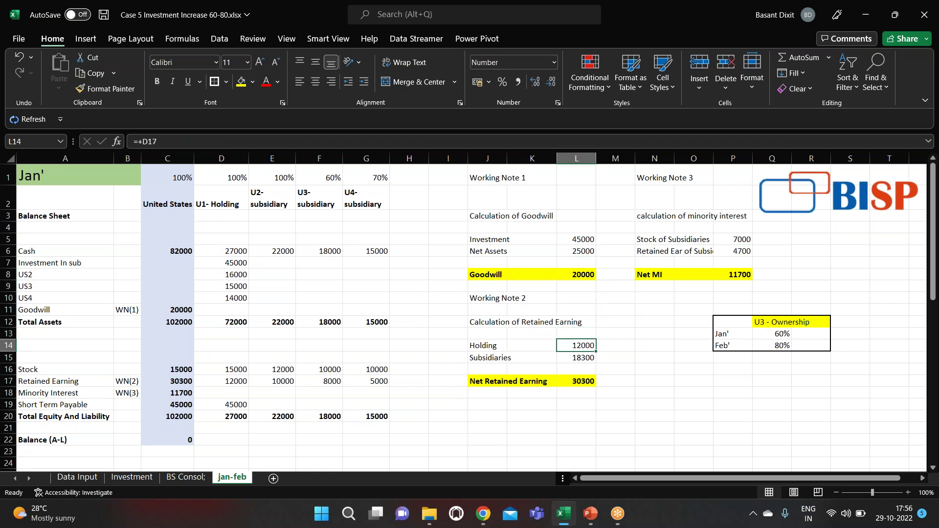
pyautogui.press('Down')
pyautogui.press('Up')
pyautogui.press('Left')
pyautogui.click(221, 346)
pyautogui.press('Down')
pyautogui.press('Down')
pyautogui.press('Down')
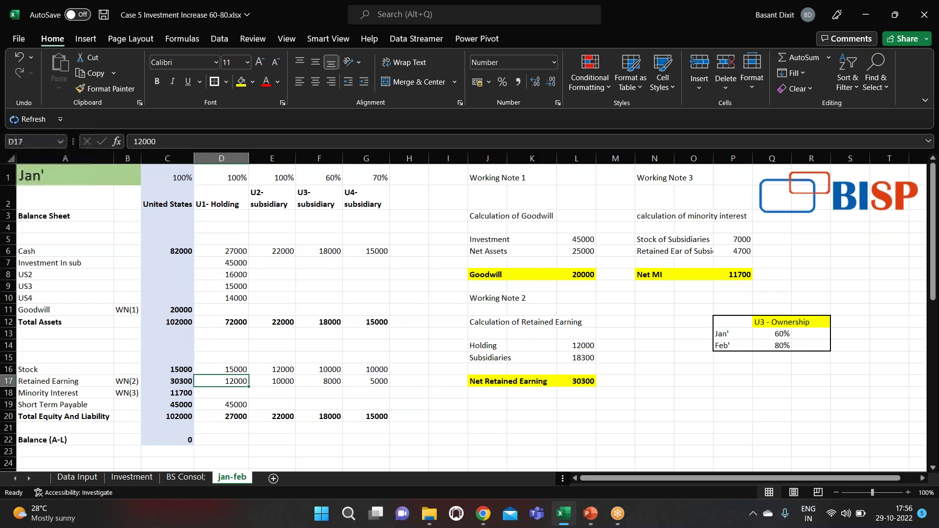
# Inspect the formula behind the Subsidiaries figure in Working Note 2's retained earning calculation
pyautogui.press('Right')
pyautogui.press('Right')
pyautogui.press('Right')
pyautogui.press('Right')
pyautogui.press('Right')
pyautogui.press('Right')
pyautogui.press('Up')
pyautogui.press('Right')
pyautogui.press('Right')
pyautogui.press('Up')
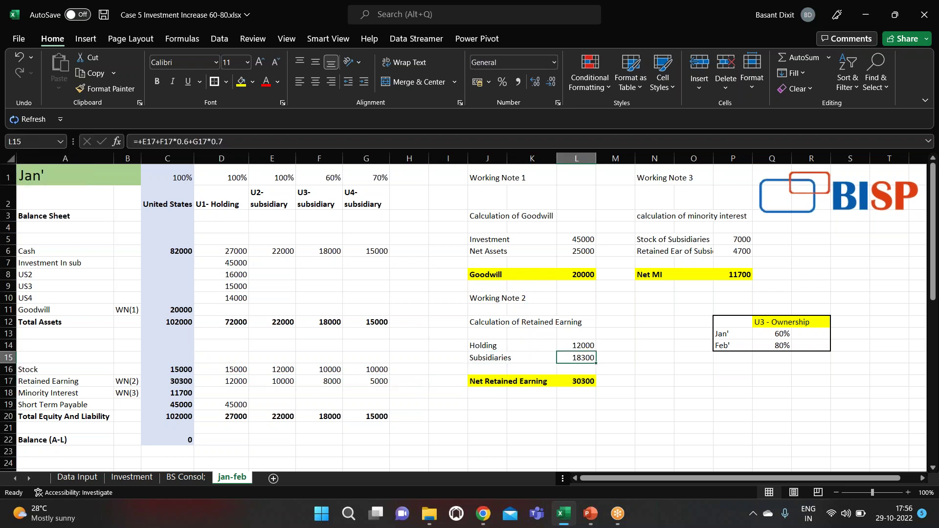
# Recompute the Subsidiaries' retained earning in cell M15 with the formula +E17+F17*.60+G17*.7
pyautogui.press('Right')
pyautogui.write('+')
pyautogui.press('Left')
pyautogui.press('Left')
pyautogui.press('Left')
pyautogui.press('Left')
pyautogui.press('Down')
pyautogui.press('Down')
pyautogui.press('Left')
pyautogui.press('Left')
pyautogui.press('Left')
pyautogui.press('Left')
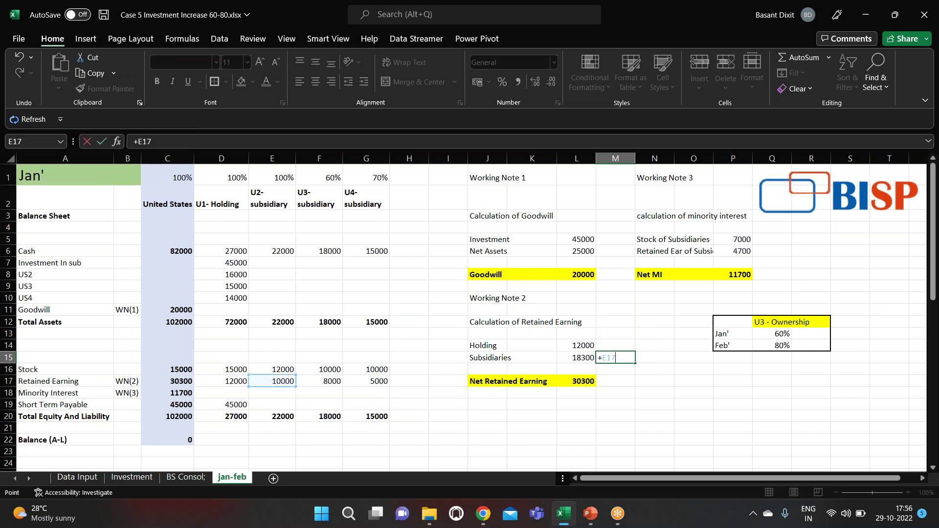
pyautogui.write('+')
pyautogui.press('Left')
pyautogui.press('Left')
pyautogui.press('Down')
pyautogui.press('Down')
pyautogui.press('Left')
pyautogui.press('Left')
pyautogui.press('Left')
pyautogui.press('Left')
pyautogui.press('Left')
pyautogui.write('*')
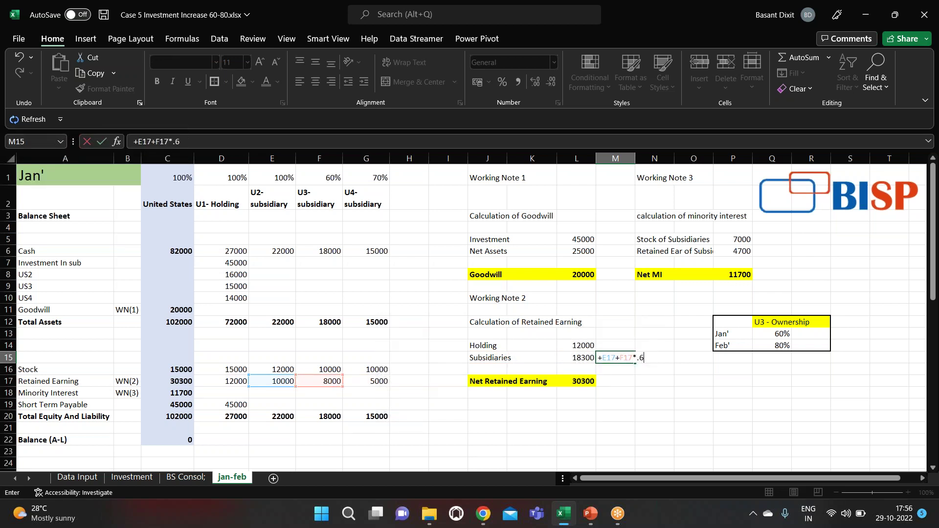
pyautogui.press('Down')
pyautogui.press('Down')
pyautogui.press('Left')
pyautogui.press('Left')
pyautogui.press('Left')
pyautogui.press('Left')
pyautogui.press('Left')
pyautogui.press('Left')
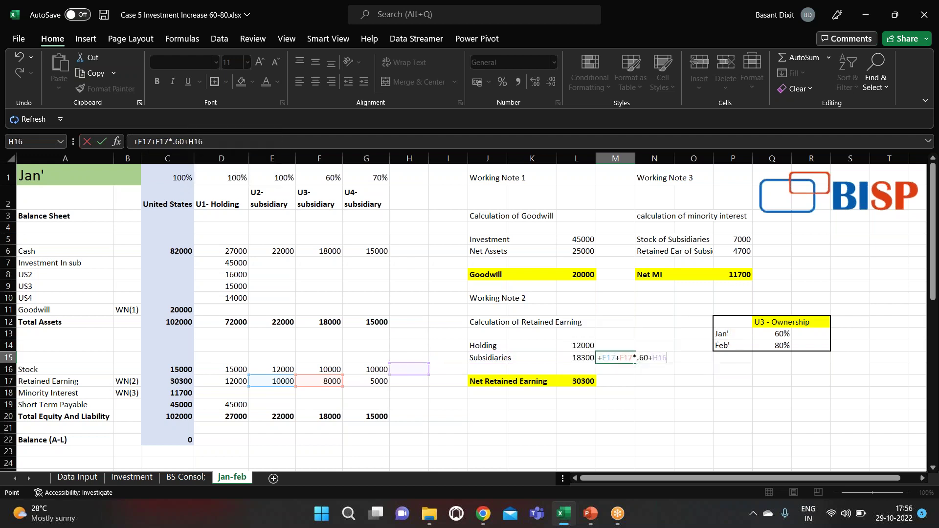
pyautogui.write('*')
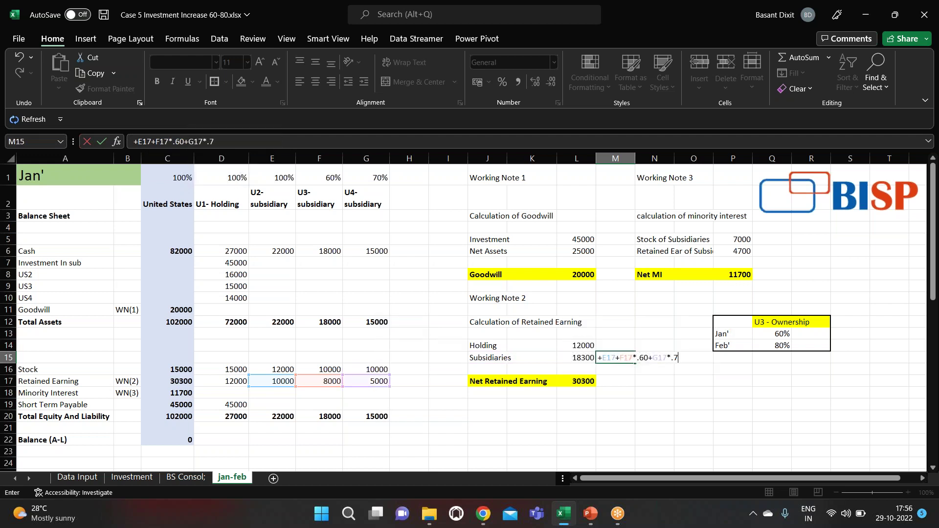
pyautogui.hotkey('ctrl', 'Return')
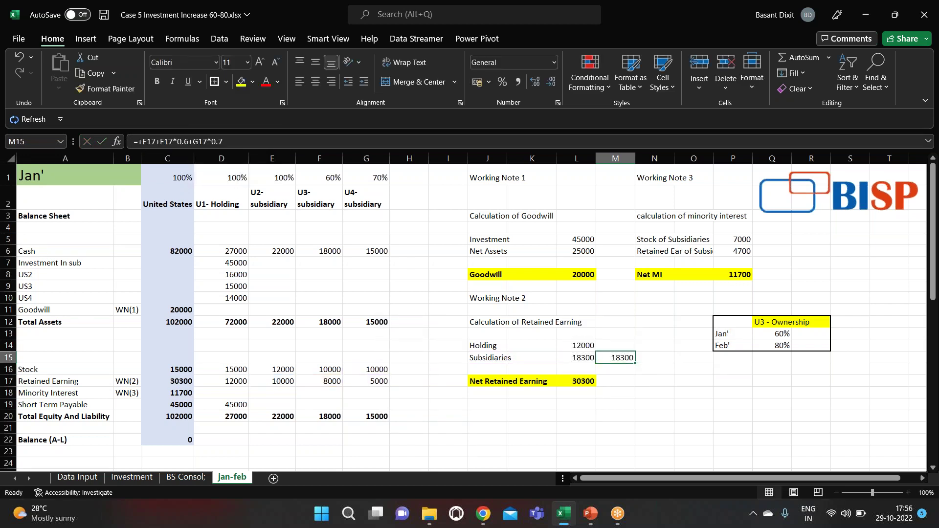
# Inspect the Net Retained Earning formula in Working Note 2, and clear the recomputed Subsidiaries figure from cell M15
pyautogui.press('Left')
pyautogui.press('Down')
pyautogui.press('Down')
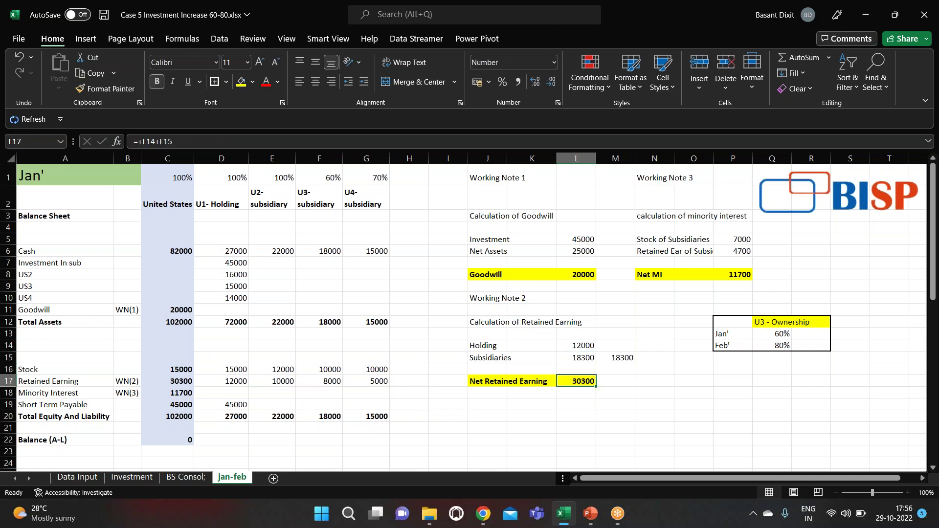
pyautogui.press('Right')
pyautogui.press('Up')
pyautogui.press('Up')
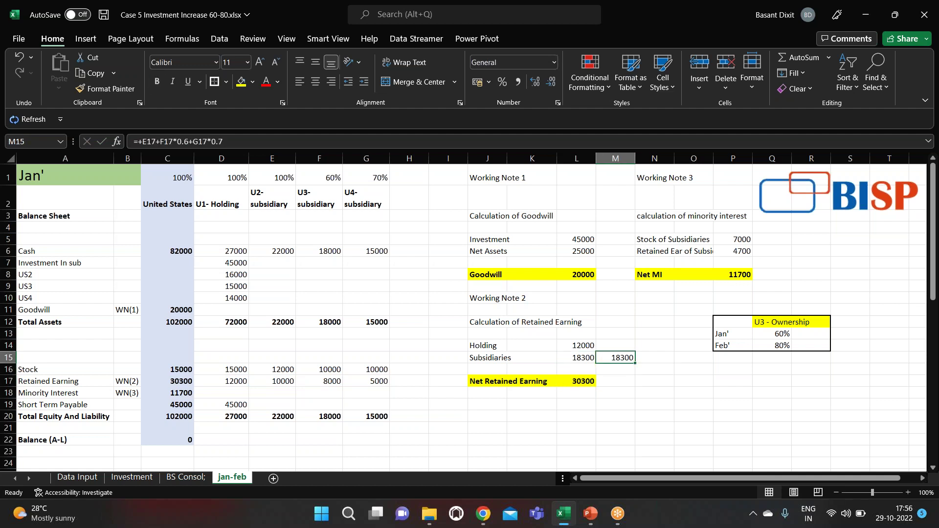
pyautogui.press('Delete')
# Recompute the minority share of the Subsidiaries' Stock in cell Q5 with +E16*0+F16*.40 plus G16 multiplied by U4's minority percentage
pyautogui.press('Right')
pyautogui.press('Up')
pyautogui.press('Up')
pyautogui.press('Right')
pyautogui.press('Right')
pyautogui.press('Up')
pyautogui.press('Up')
pyautogui.press('Up')
pyautogui.press('Up')
pyautogui.press('Up')
pyautogui.press('Up')
pyautogui.press('Right')
pyautogui.press('Up')
pyautogui.press('Up')
pyautogui.write('+')
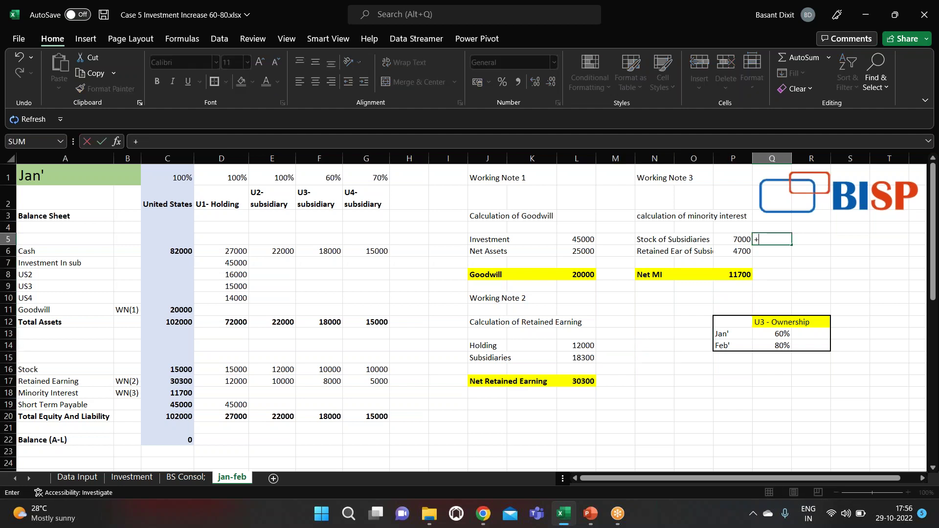
pyautogui.press('Left')
pyautogui.press('Down')
pyautogui.press('Down')
pyautogui.press('Left')
pyautogui.press('Left')
pyautogui.press('Left')
pyautogui.press('Down')
pyautogui.press('Left')
pyautogui.press('Left')
pyautogui.press('Left')
pyautogui.press('Left')
pyautogui.press('Left')
pyautogui.press('Down')
pyautogui.press('Down')
pyautogui.press('Down')
pyautogui.press('Down')
pyautogui.press('Left')
pyautogui.press('Down')
pyautogui.press('Left')
pyautogui.press('Down')
pyautogui.press('Down')
pyautogui.press('Left')
pyautogui.press('Down')
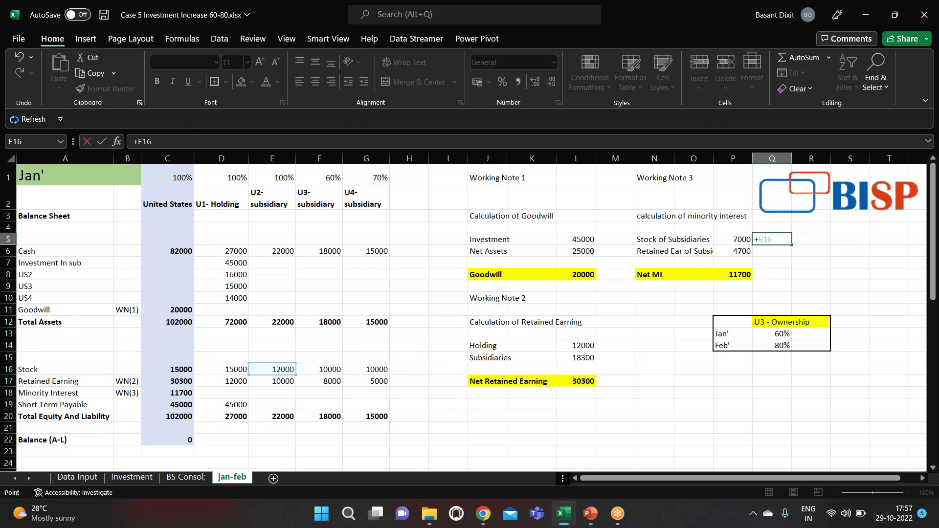
pyautogui.write('*')
pyautogui.press('Left')
pyautogui.press('Left')
pyautogui.press('Left')
pyautogui.press('Down')
pyautogui.press('Down')
pyautogui.press('Down')
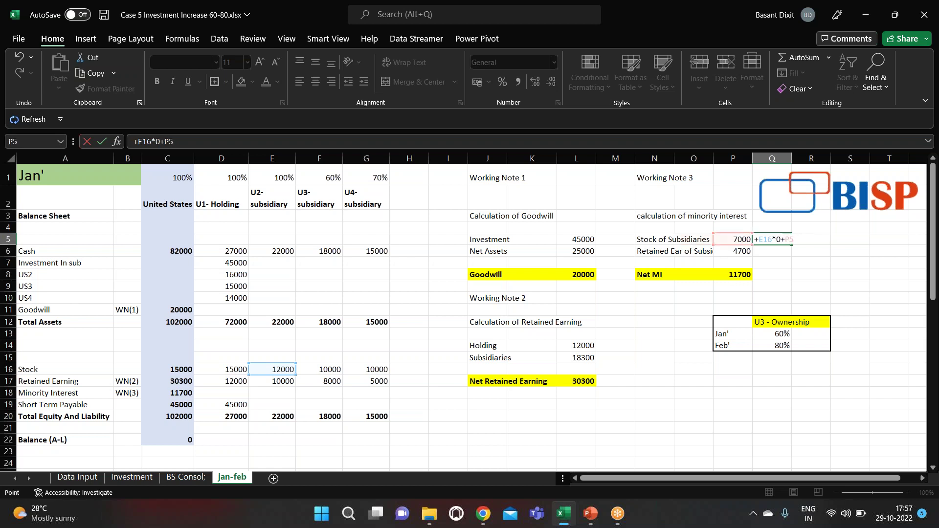
pyautogui.press('Down')
pyautogui.press('Down')
pyautogui.press('Left')
pyautogui.press('Left')
pyautogui.press('Left')
pyautogui.press('Left')
pyautogui.press('Down')
pyautogui.press('Down')
pyautogui.press('Left')
pyautogui.press('Down')
pyautogui.press('Down')
pyautogui.press('Left')
pyautogui.press('Left')
pyautogui.press('Down')
pyautogui.press('Down')
pyautogui.press('Left')
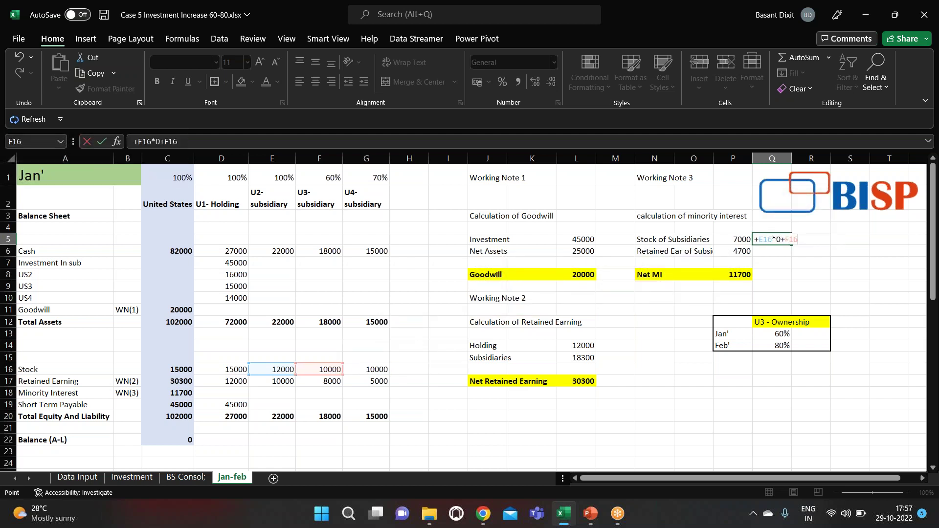
pyautogui.write('*.40+')
pyautogui.press('Left')
pyautogui.press('Left')
pyautogui.press('Left')
pyautogui.press('Left')
pyautogui.press('Left')
pyautogui.press('Left')
pyautogui.press('Left')
pyautogui.press('Left')
pyautogui.press('Left')
pyautogui.press('Left')
pyautogui.press('Left')
pyautogui.press('Left')
pyautogui.press('Left')
pyautogui.press('Down')
pyautogui.press('Down')
pyautogui.press('Down')
pyautogui.press('Down')
pyautogui.press('Right')
pyautogui.press('Right')
pyautogui.press('Right')
pyautogui.press('Down')
pyautogui.press('Down')
pyautogui.press('Down')
pyautogui.press('Down')
pyautogui.press('Down')
pyautogui.press('Down')
pyautogui.press('Down')
pyautogui.write('*')
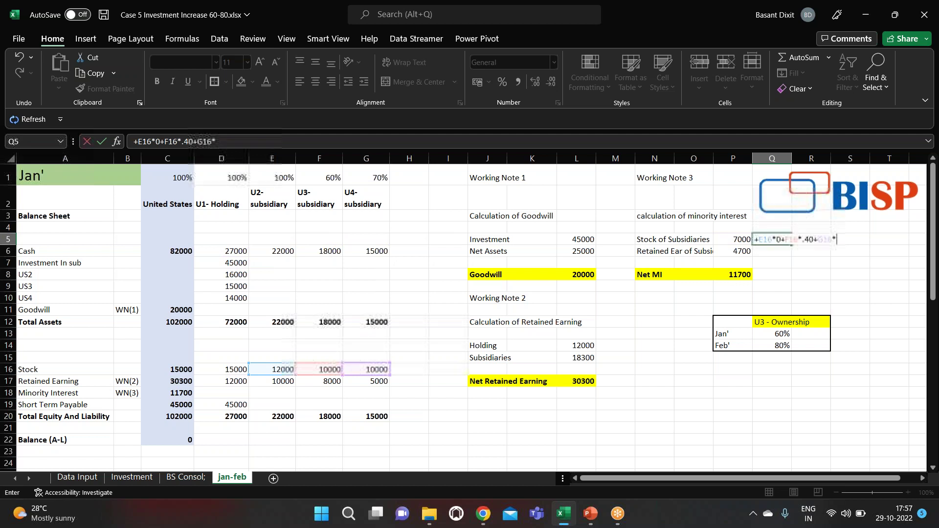
pyautogui.press('Return')
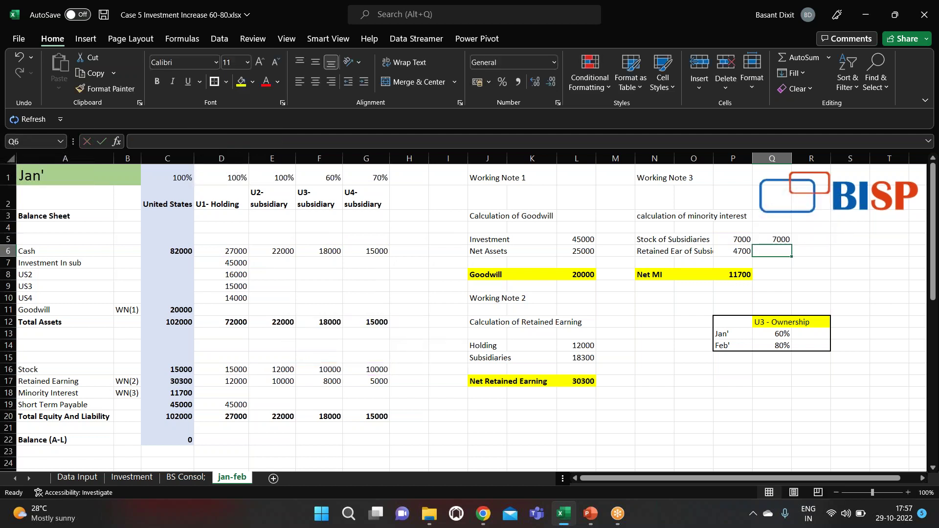
# Recompute the minority share of the Subsidiaries' Retained Earning in cell Q6 with the formula +E17*0+F17*.40+G17*.30
pyautogui.press('Up')
pyautogui.press('Down')
pyautogui.write('+')
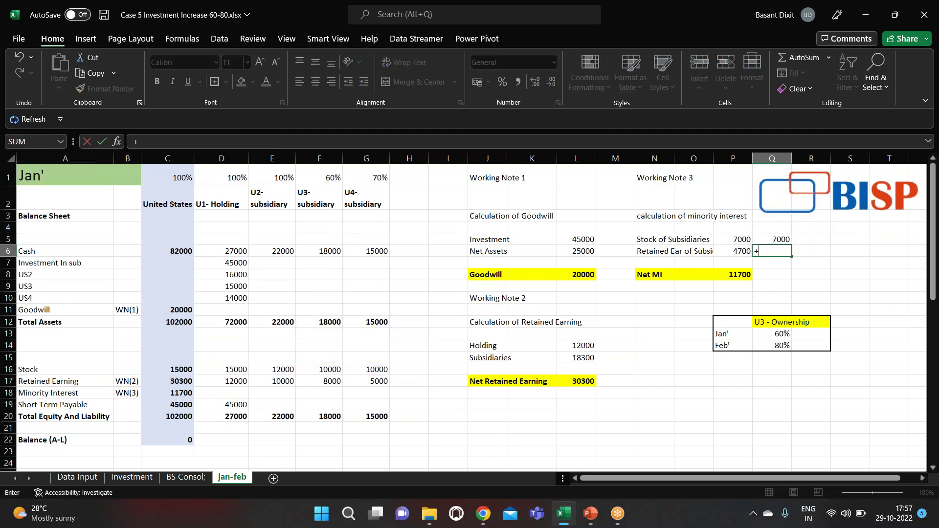
pyautogui.press('Left')
pyautogui.press('Left')
pyautogui.press('Down')
pyautogui.press('Left')
pyautogui.press('Down')
pyautogui.press('Left')
pyautogui.press('Down')
pyautogui.press('Left')
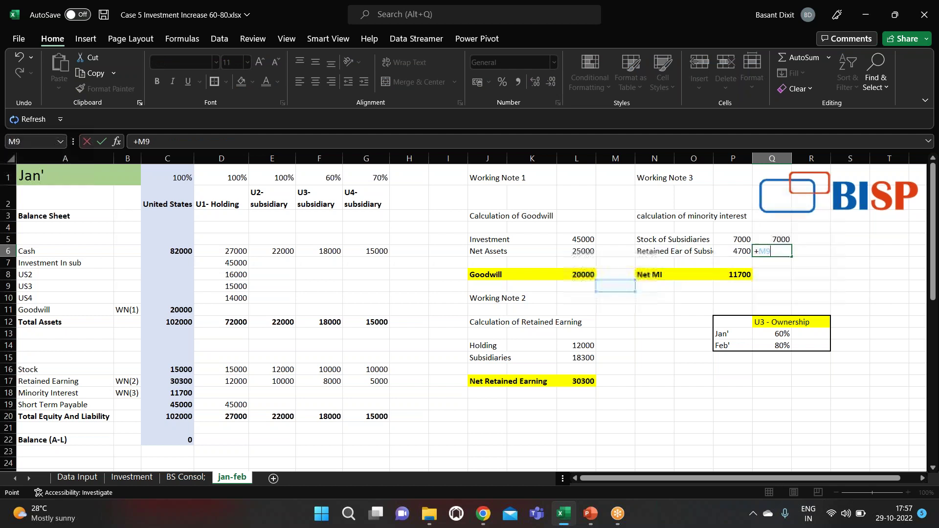
pyautogui.press('Left')
pyautogui.press('Down')
pyautogui.press('Left')
pyautogui.press('Left')
pyautogui.press('Down')
pyautogui.press('Left')
pyautogui.press('Down')
pyautogui.press('Left')
pyautogui.press('Down')
pyautogui.press('Down')
pyautogui.press('Down')
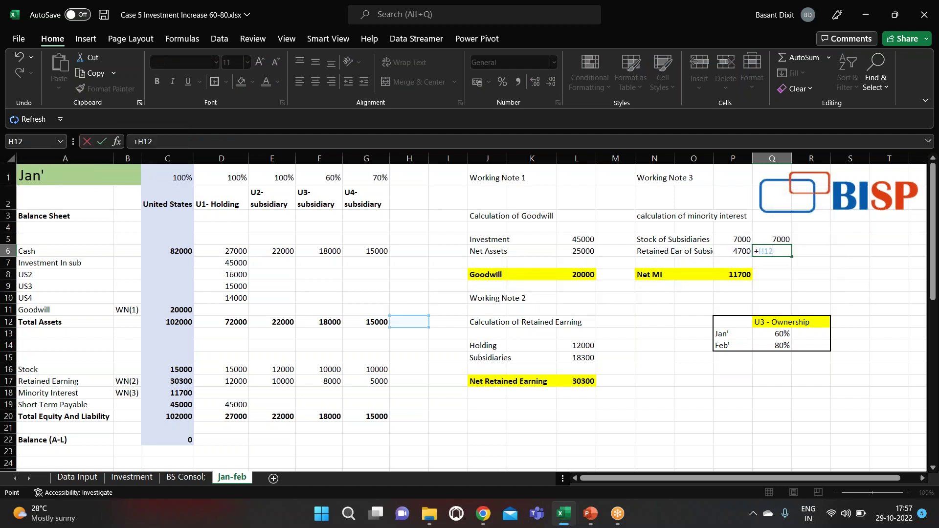
pyautogui.press('Down')
pyautogui.press('Left')
pyautogui.press('Down')
pyautogui.press('Down')
pyautogui.press('Left')
pyautogui.press('Up')
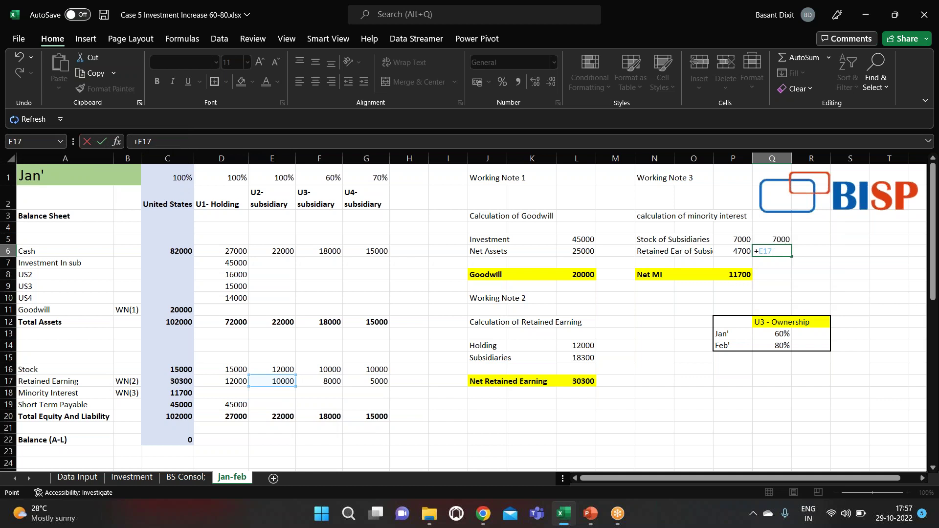
pyautogui.write('0+')
pyautogui.press('Left')
pyautogui.press('Left')
pyautogui.press('Left')
pyautogui.press('Left')
pyautogui.press('Left')
pyautogui.press('Left')
pyautogui.press('Left')
pyautogui.press('Left')
pyautogui.press('Left')
pyautogui.press('Left')
pyautogui.press('Left')
pyautogui.press('Left')
pyautogui.press('Left')
pyautogui.press('Down')
pyautogui.press('Down')
pyautogui.press('Down')
pyautogui.press('Down')
pyautogui.press('Right')
pyautogui.press('Down')
pyautogui.press('Right')
pyautogui.press('Down')
pyautogui.press('Down')
pyautogui.press('Down')
pyautogui.press('Down')
pyautogui.press('Down')
pyautogui.press('Down')
pyautogui.write('*.40+')
pyautogui.press('Left')
pyautogui.press('Left')
pyautogui.press('Left')
pyautogui.press('Left')
pyautogui.press('Left')
pyautogui.press('Left')
pyautogui.press('Left')
pyautogui.press('Down')
pyautogui.press('Down')
pyautogui.press('Down')
pyautogui.press('Down')
pyautogui.press('Left')
pyautogui.press('Down')
pyautogui.press('Down')
pyautogui.press('Left')
pyautogui.press('Left')
pyautogui.press('Down')
pyautogui.press('Down')
pyautogui.press('Down')
pyautogui.press('Down')
pyautogui.press('Down')
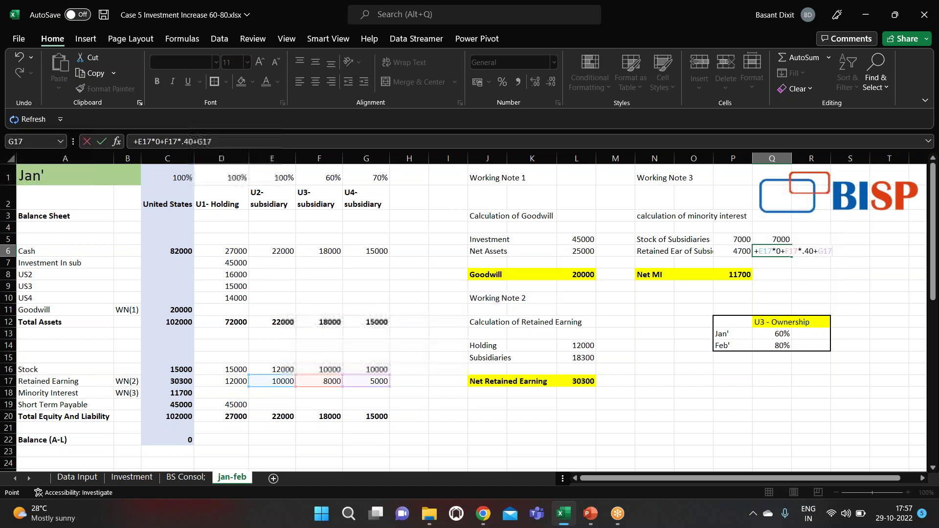
pyautogui.write('*.30')
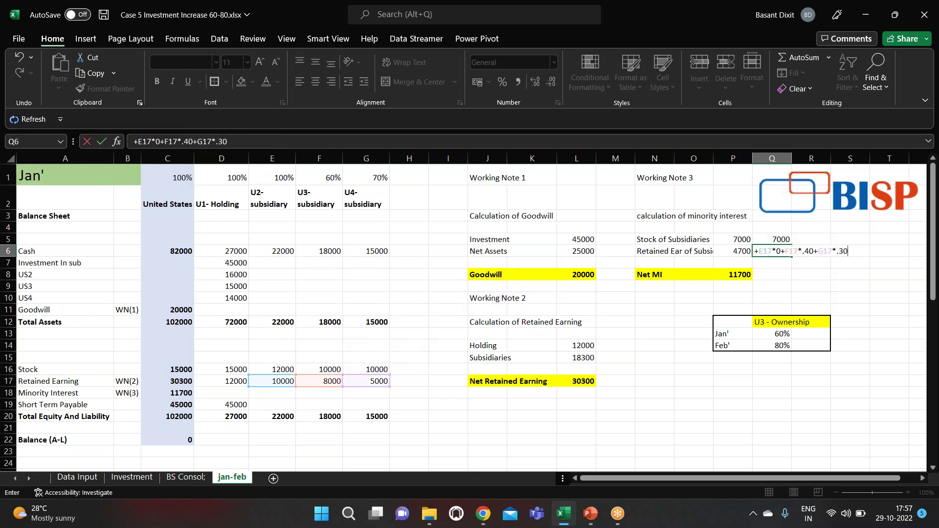
pyautogui.press('Return')
pyautogui.press('Up')
pyautogui.press('Down')
pyautogui.press('Down')
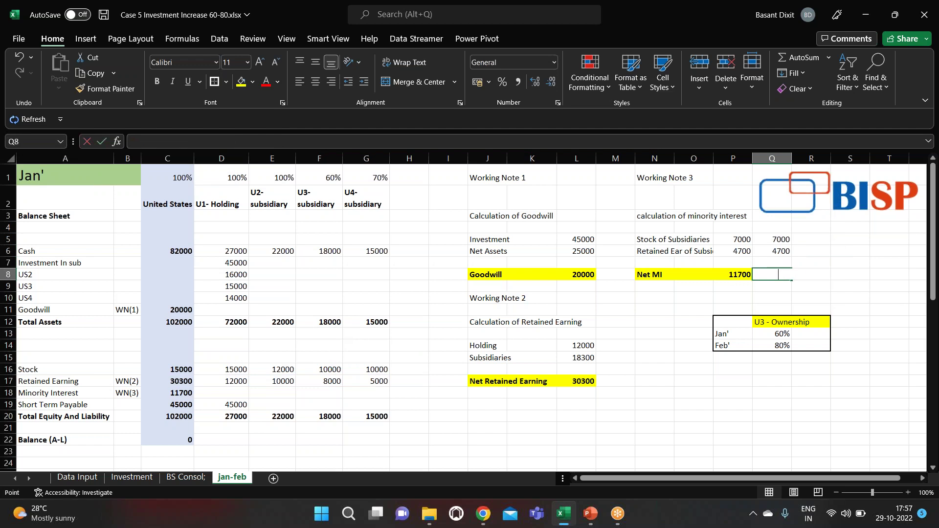
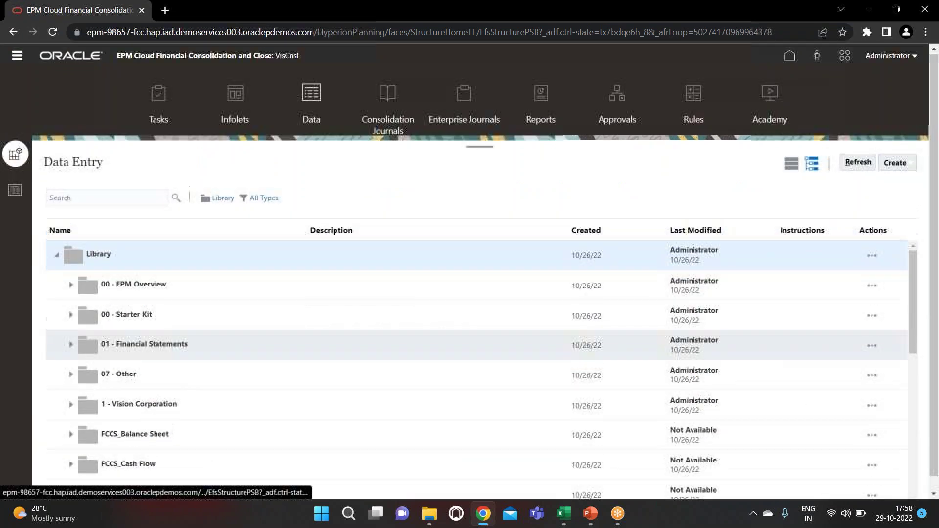
# In Oracle FCCS in the browser, open the Data Status form and start its Consolidate business rule
pyautogui.scroll(2, 118, 337)
pyautogui.click(123, 351)
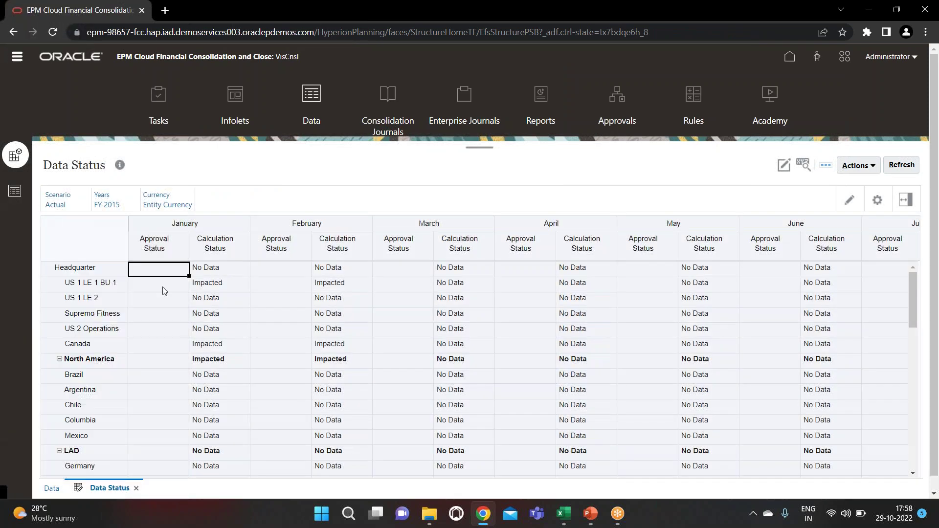
pyautogui.scroll(-3, 119, 314)
pyautogui.click(851, 166)
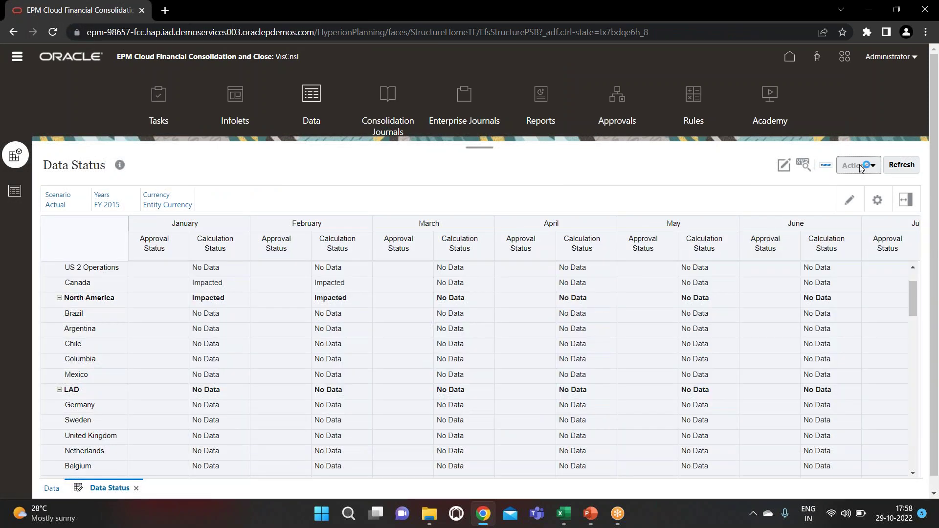
pyautogui.click(757, 240)
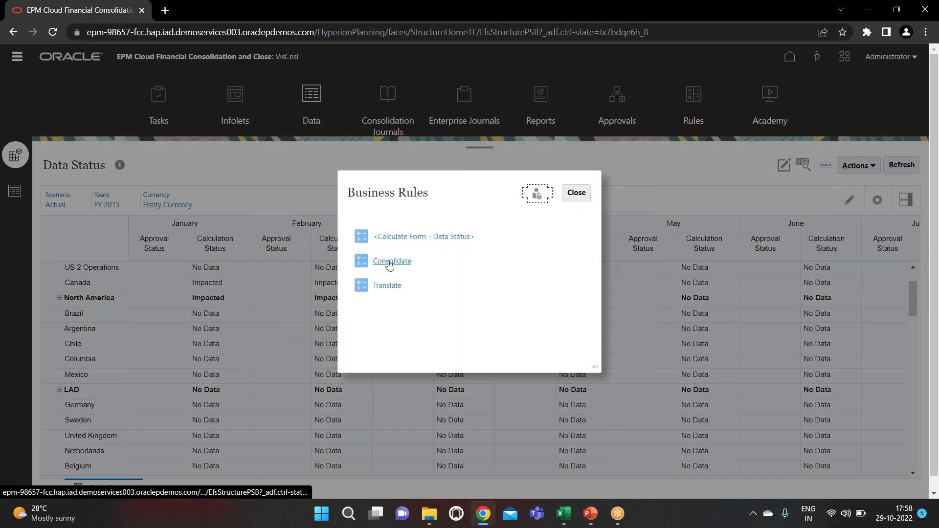
pyautogui.click(389, 262)
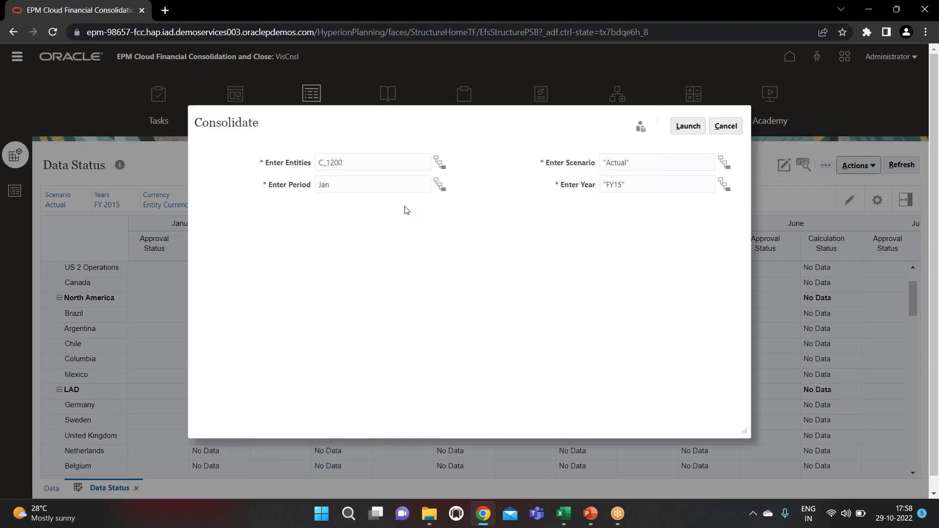
# Search the entity members for u_100 and choose United States as the entity to consolidate
pyautogui.click(439, 163)
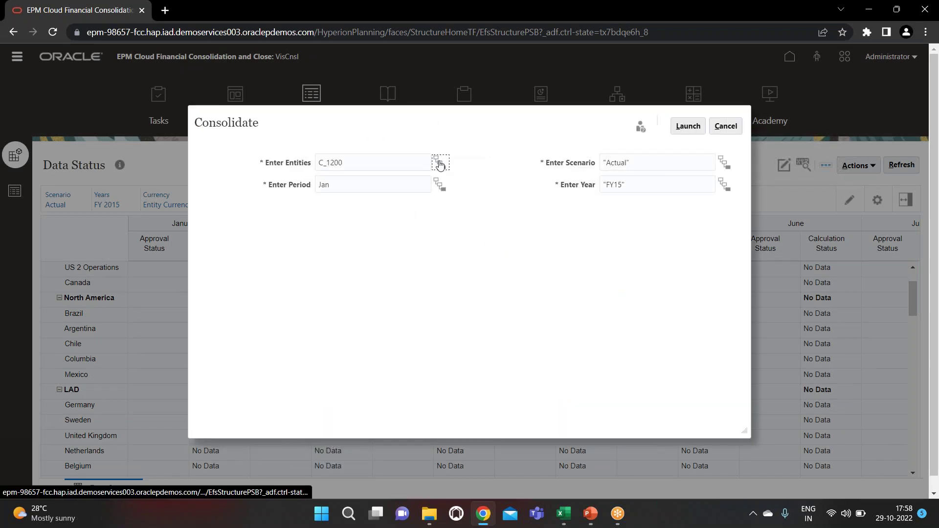
pyautogui.click(406, 176)
pyautogui.write('u_100')
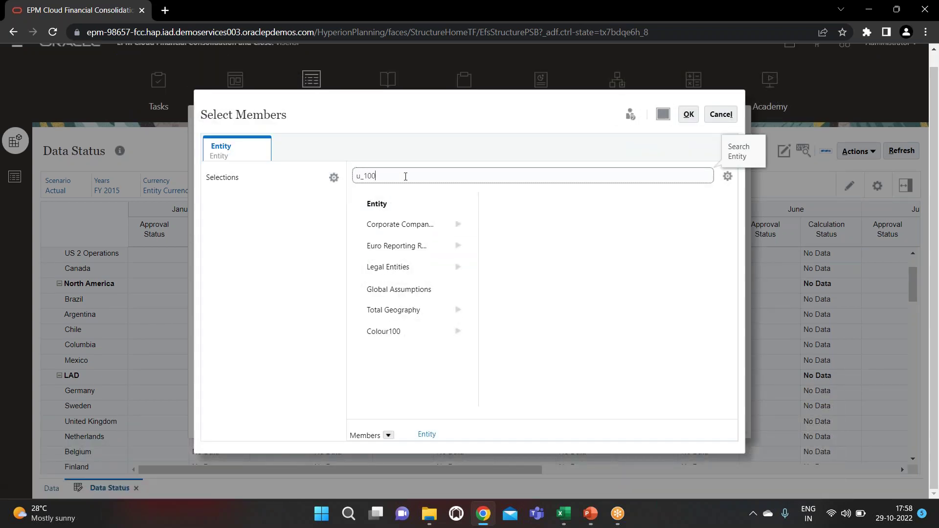
pyautogui.press('Return')
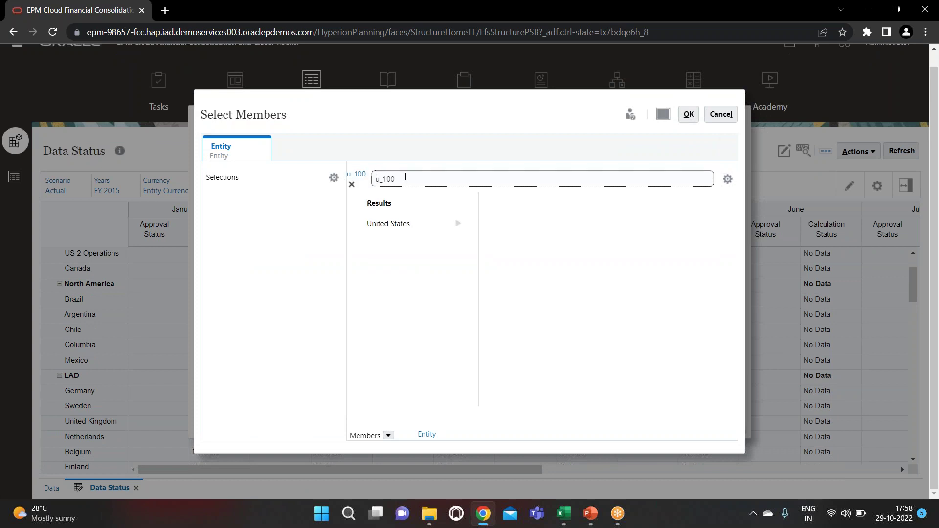
pyautogui.click(358, 223)
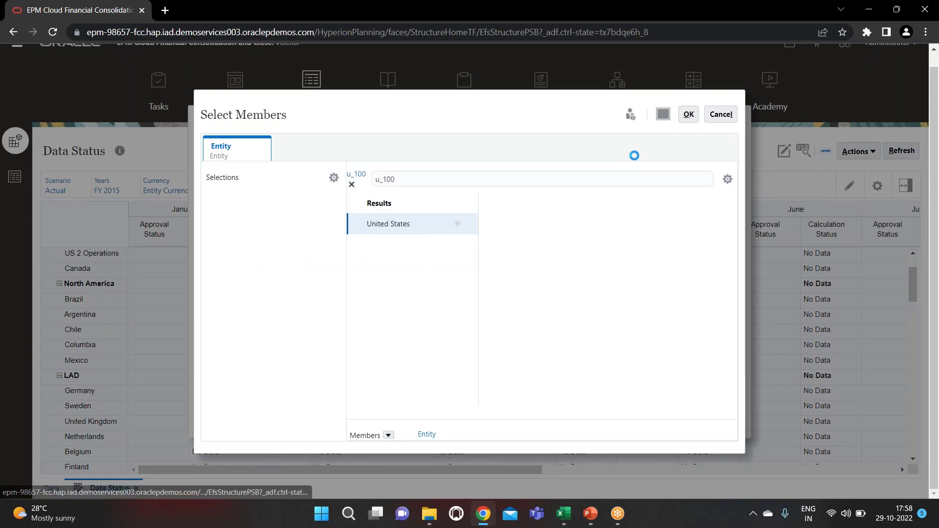
pyautogui.click(689, 114)
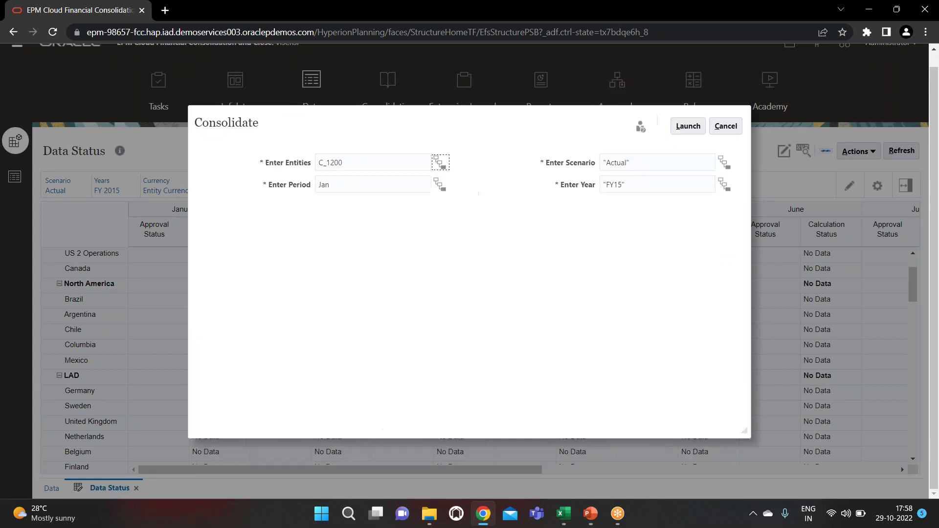
# Choose the consolidation period, launch the Consolidate rule for the Actual scenario in FY15, and review the entities' calculation status
pyautogui.click(387, 184)
pyautogui.click(380, 268)
pyautogui.click(688, 126)
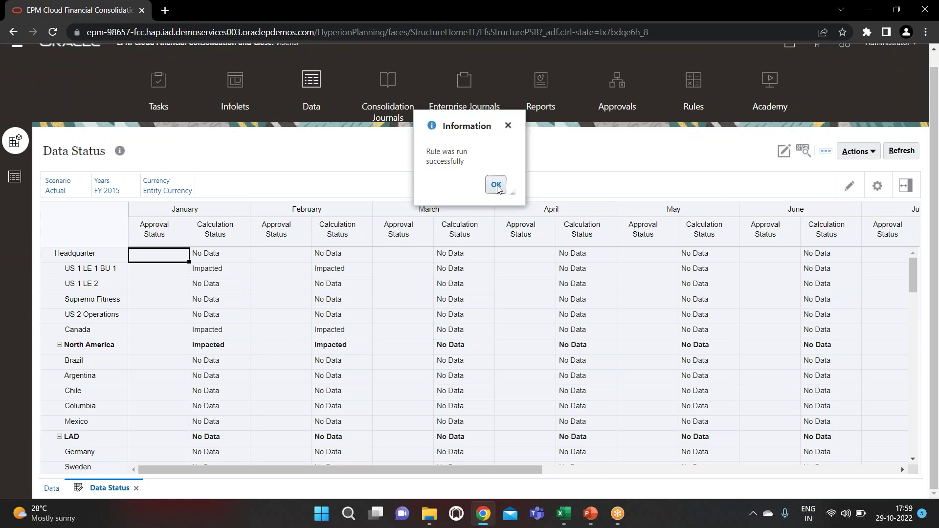
pyautogui.click(496, 185)
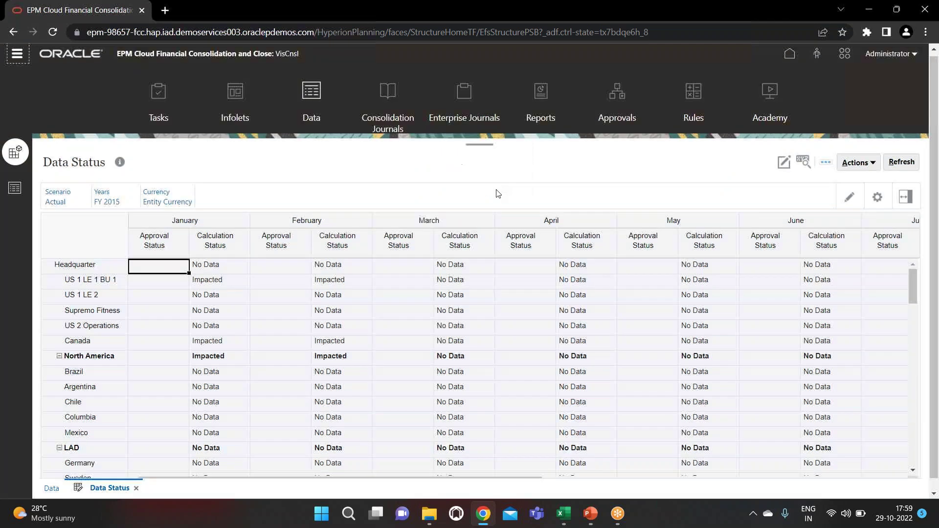
pyautogui.scroll(-12, 234, 295)
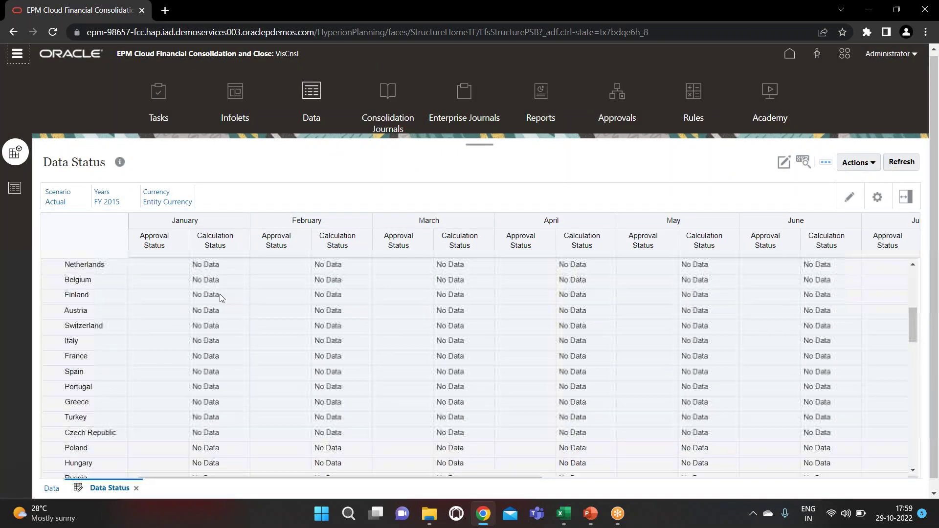
# Switch to the Excel workbook, show the BS Consol; sheet, and dock the floating POV window beside the grid
pyautogui.hotkey('alt', 'Tab')
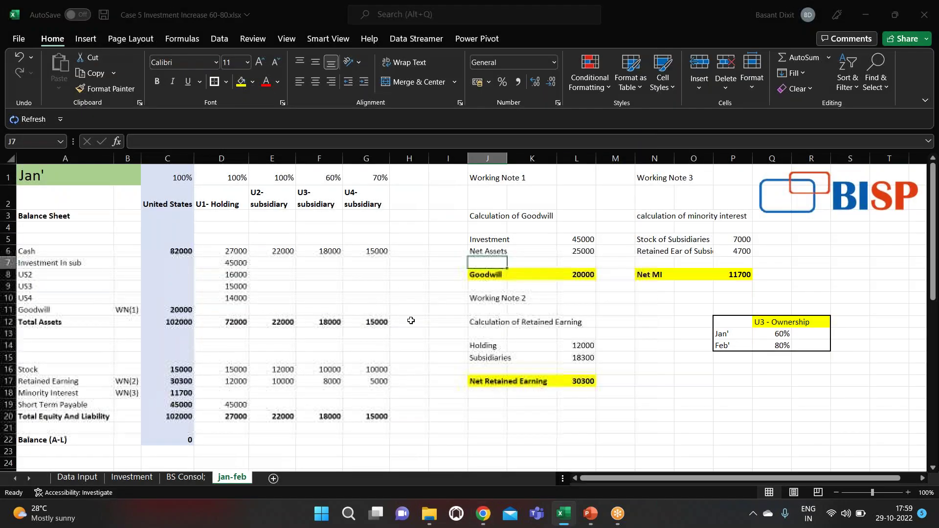
pyautogui.click(186, 477)
pyautogui.click(523, 325)
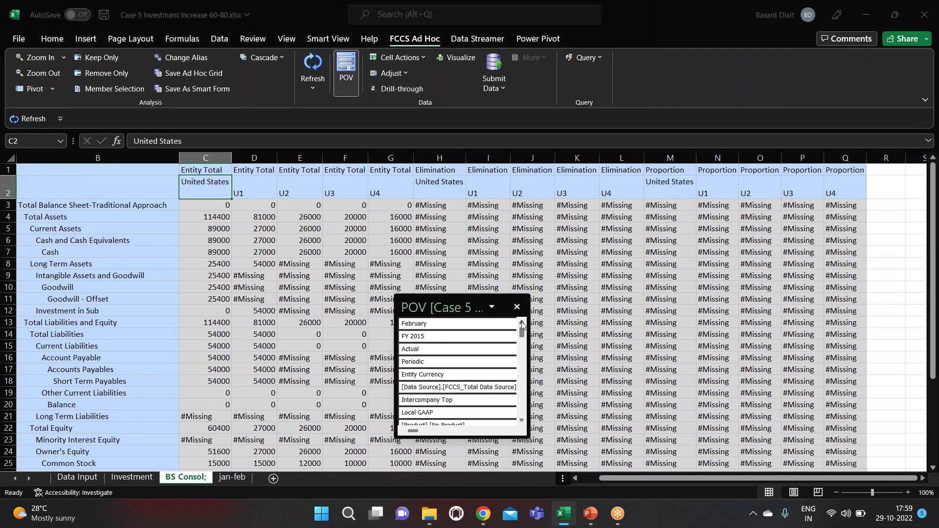
pyautogui.click(463, 325)
pyautogui.click(508, 324)
pyautogui.moveTo(450, 306); pyautogui.dragTo(519, 281)
pyautogui.click(217, 240)
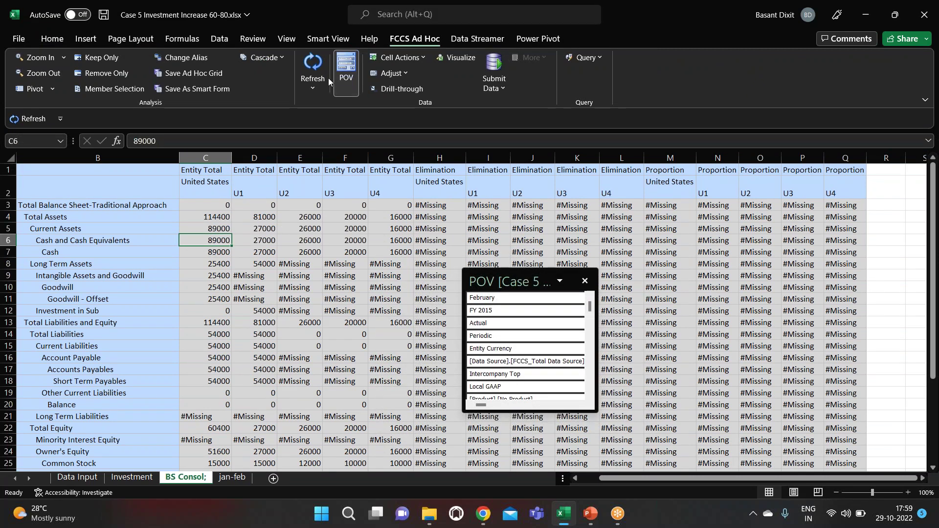
pyautogui.click(346, 71)
pyautogui.click(346, 71)
pyautogui.doubleClick(521, 278)
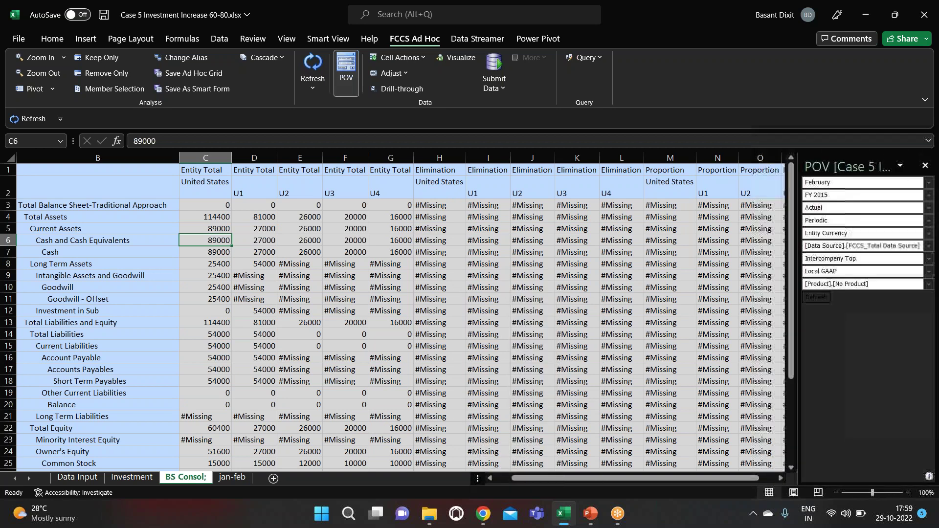
# Set the POV period of the BS Consol; grid to January and refresh the data
pyautogui.click(931, 183)
pyautogui.click(852, 221)
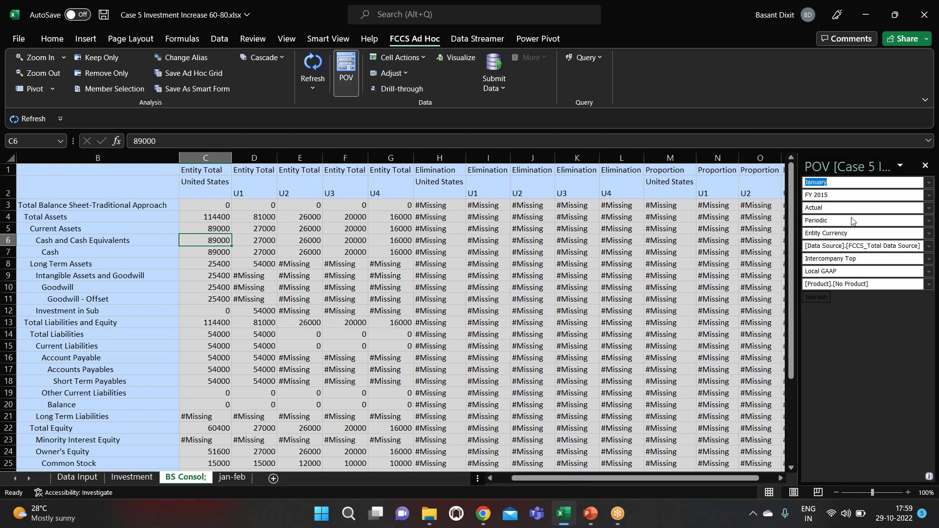
pyautogui.click(816, 297)
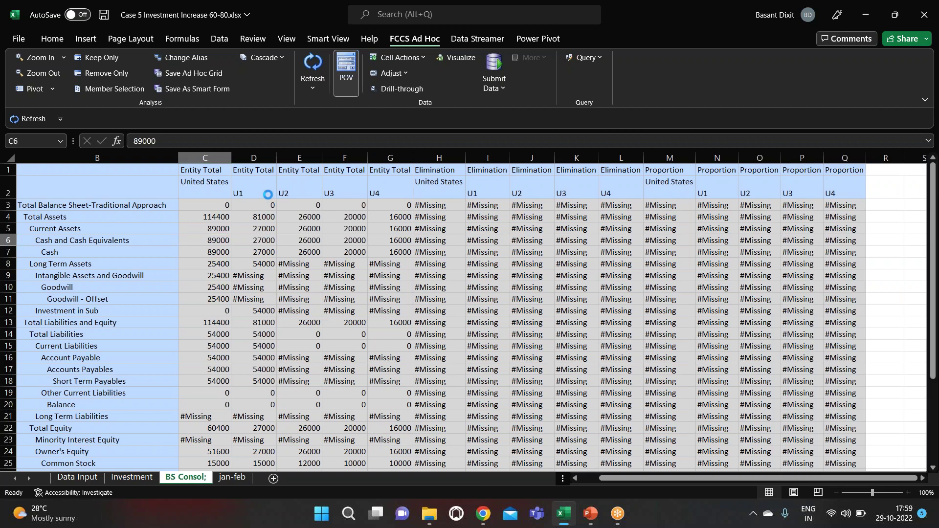
pyautogui.click(830, 297)
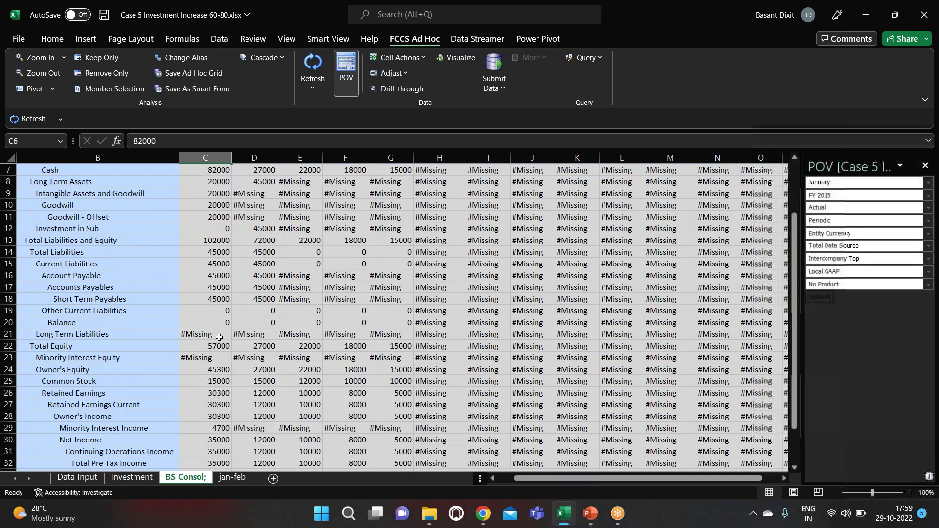
# Compare the consolidated United States Cash on the BS Consol; sheet with the manually calculated Cash on jan-feb
pyautogui.click(214, 192)
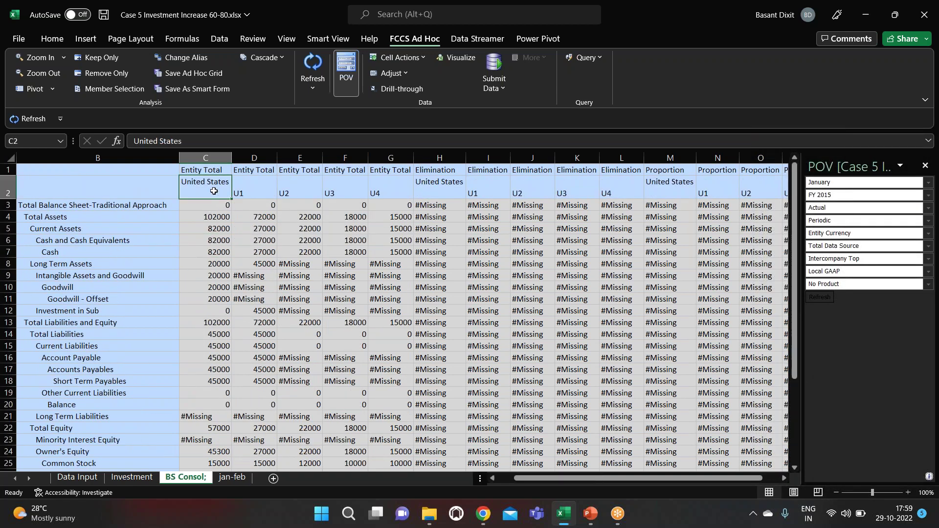
pyautogui.click(212, 206)
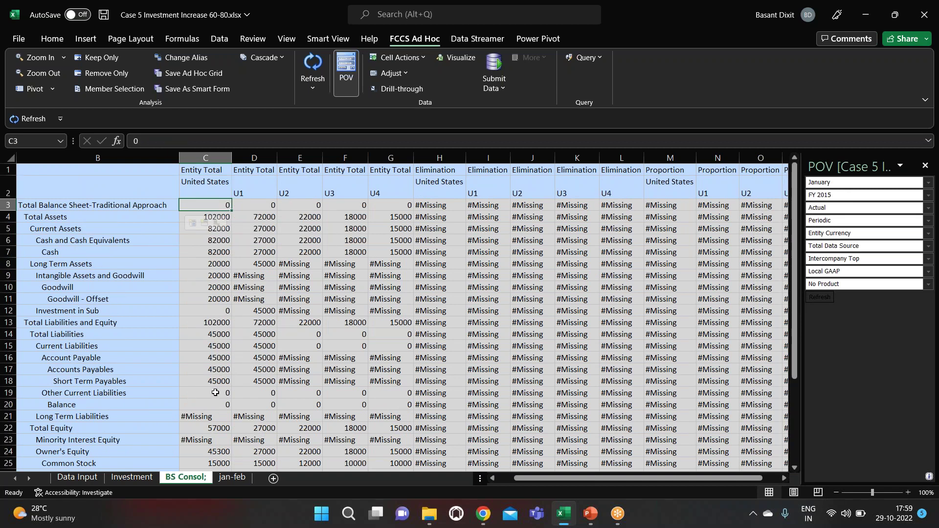
pyautogui.click(232, 477)
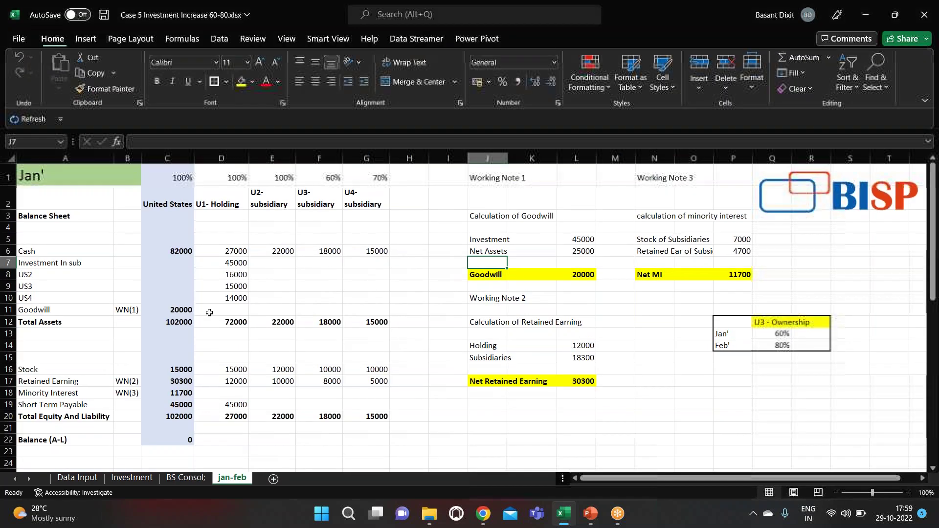
pyautogui.click(181, 258)
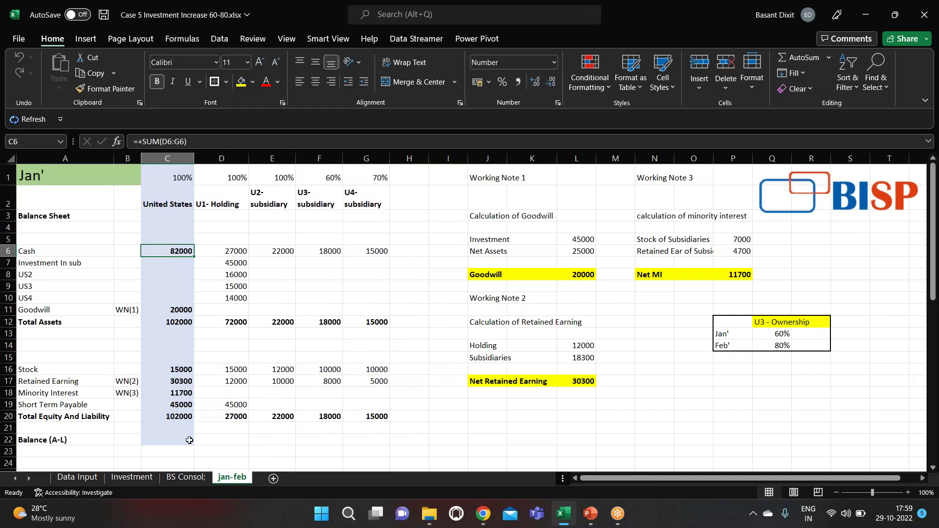
pyautogui.click(182, 477)
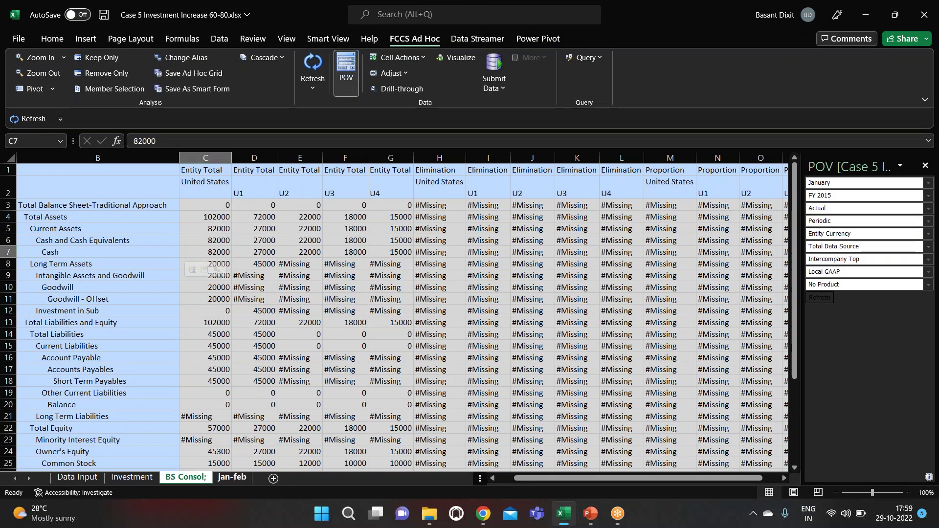
pyautogui.click(231, 477)
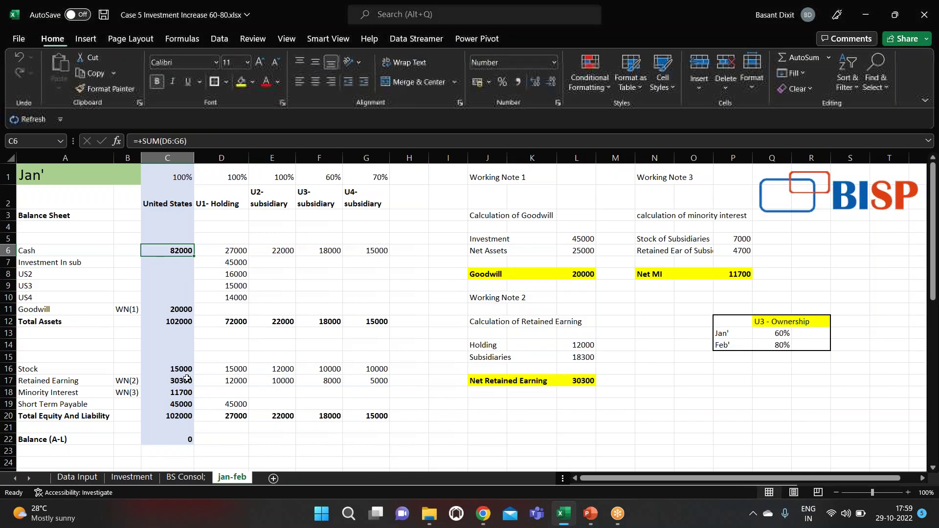
# Compare the manually calculated Goodwill in cell C11 of jan-feb with the United States Goodwill on BS Consol;
pyautogui.click(174, 306)
pyautogui.click(184, 477)
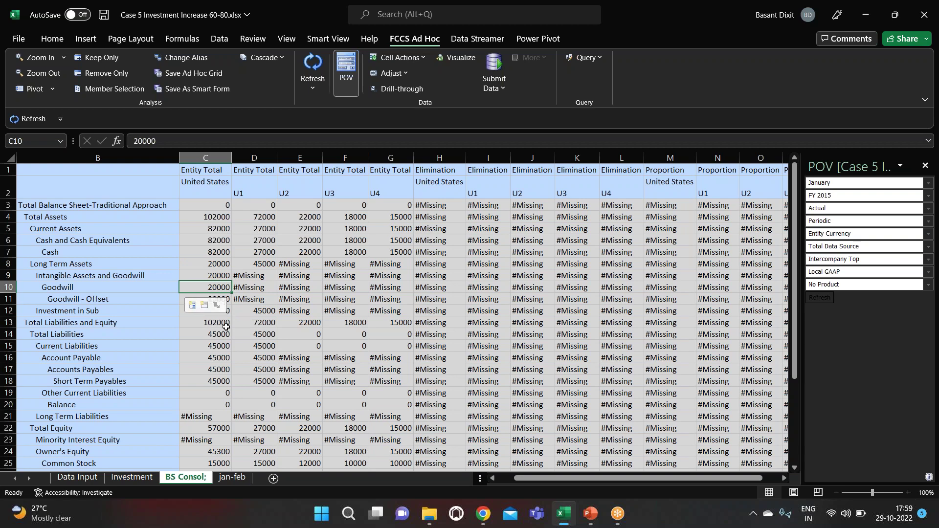
pyautogui.click(235, 479)
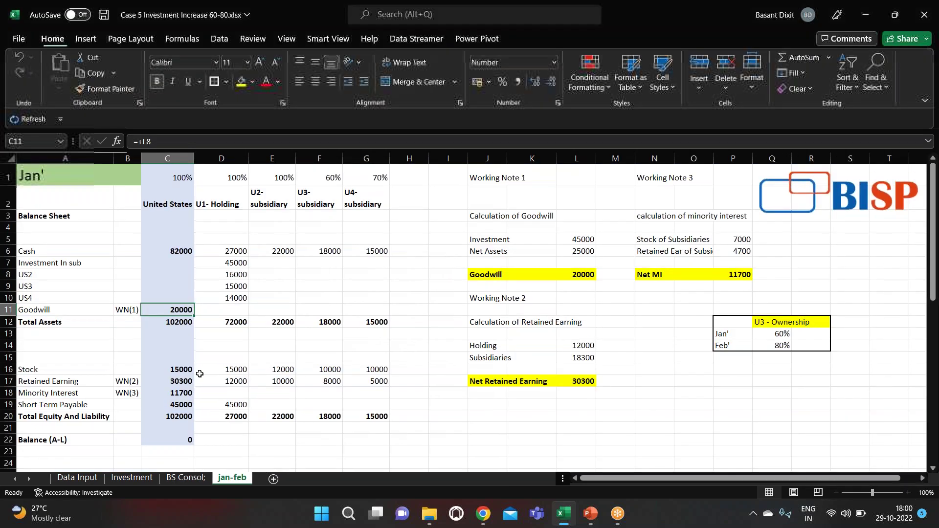
# Compare the manually calculated Stock in cell C16 of jan-feb with the United States Common Stock on BS Consol;
pyautogui.click(184, 370)
pyautogui.click(186, 477)
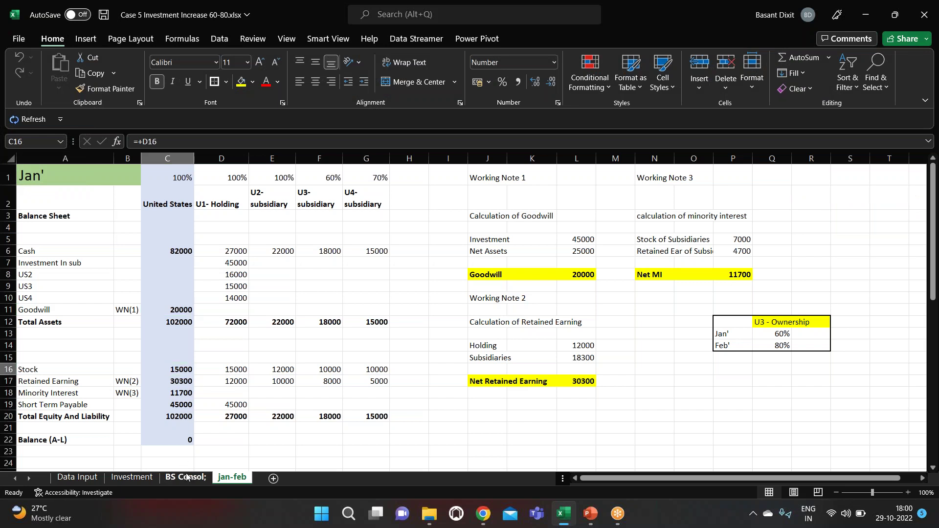
pyautogui.scroll(-2, 198, 407)
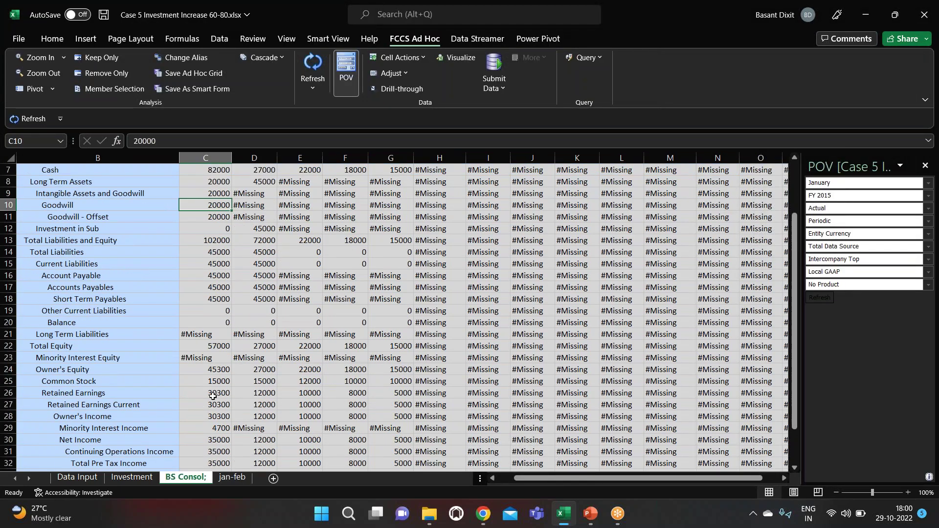
pyautogui.click(218, 385)
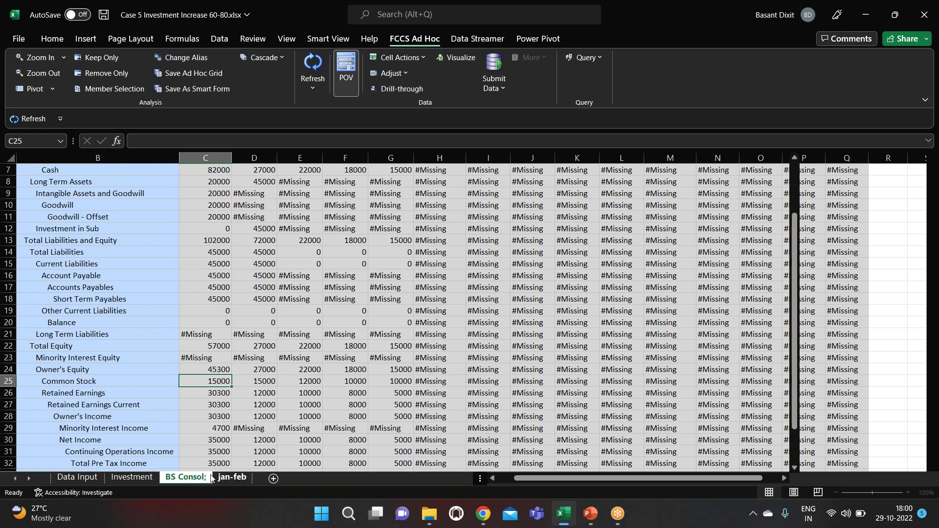
pyautogui.hotkey('alt', 'Tab')
pyautogui.hotkey('alt', 'Tab')
# Compare the manually calculated Retained Earning on jan-feb, including Working Note 2, with the United States Retained Earnings on BS Consol;
pyautogui.click(232, 477)
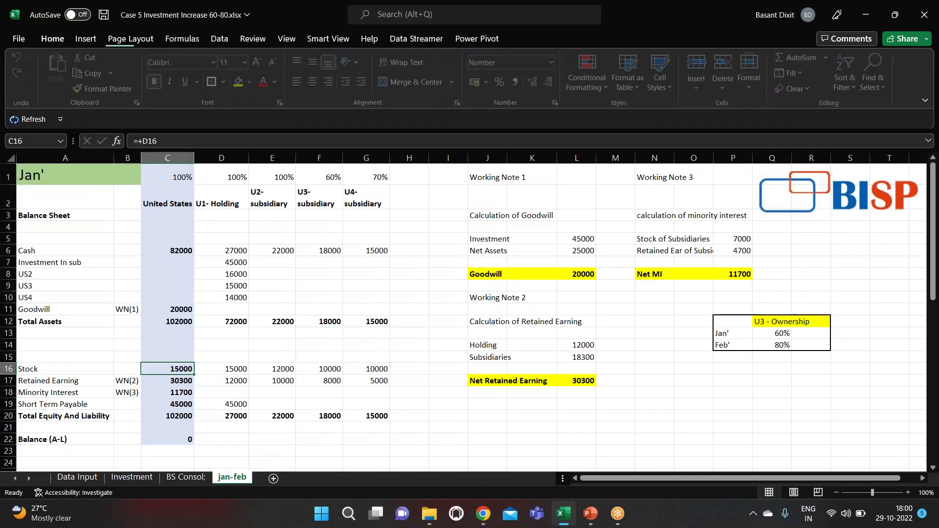
pyautogui.click(186, 378)
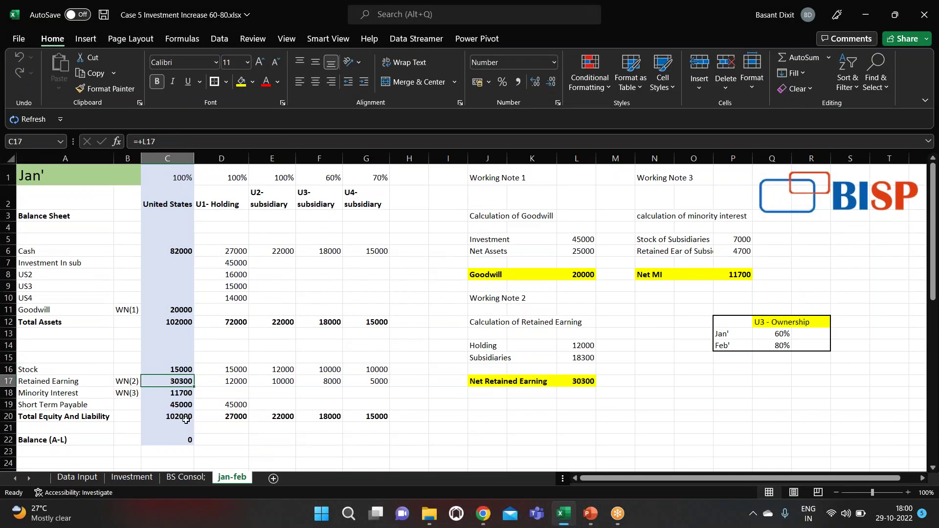
pyautogui.click(578, 379)
pyautogui.click(185, 477)
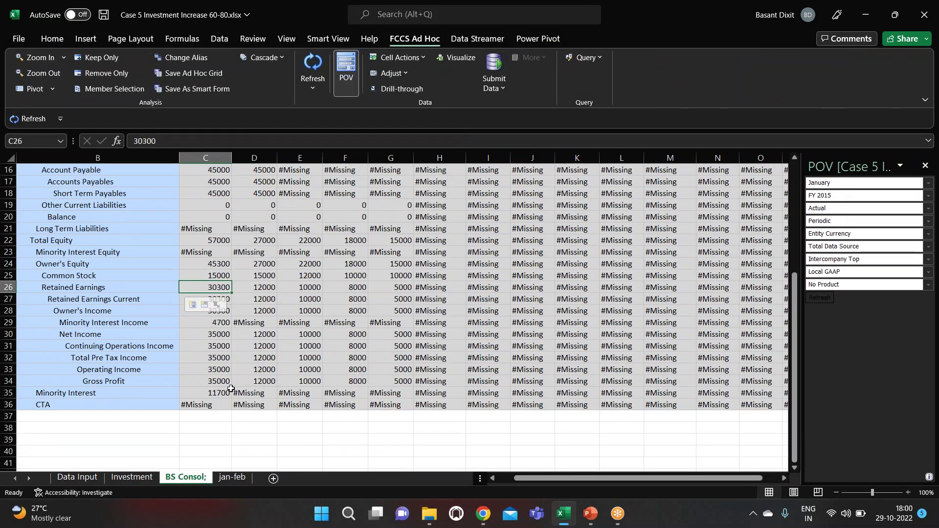
# Compare the manually calculated Minority Interest in cell C18 of jan-feb with the United States Minority Interest on BS Consol;
pyautogui.click(231, 477)
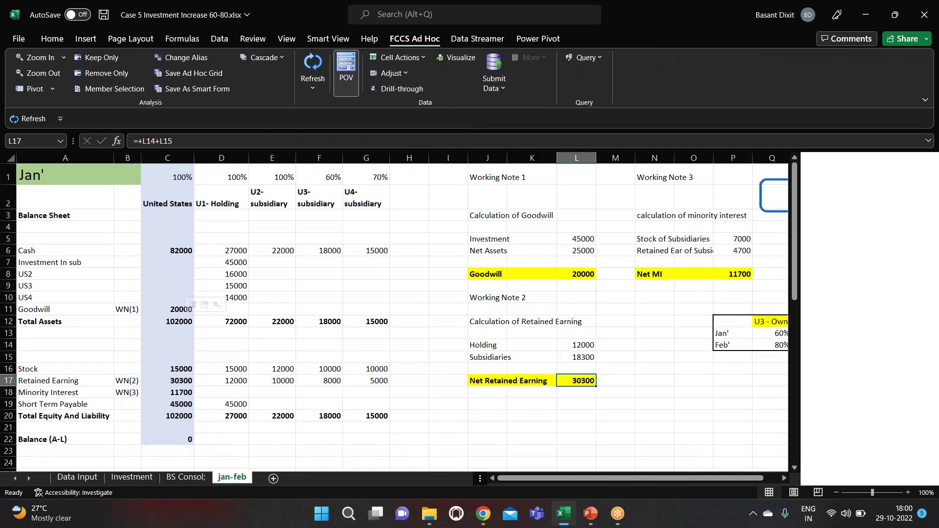
pyautogui.click(181, 394)
pyautogui.click(191, 479)
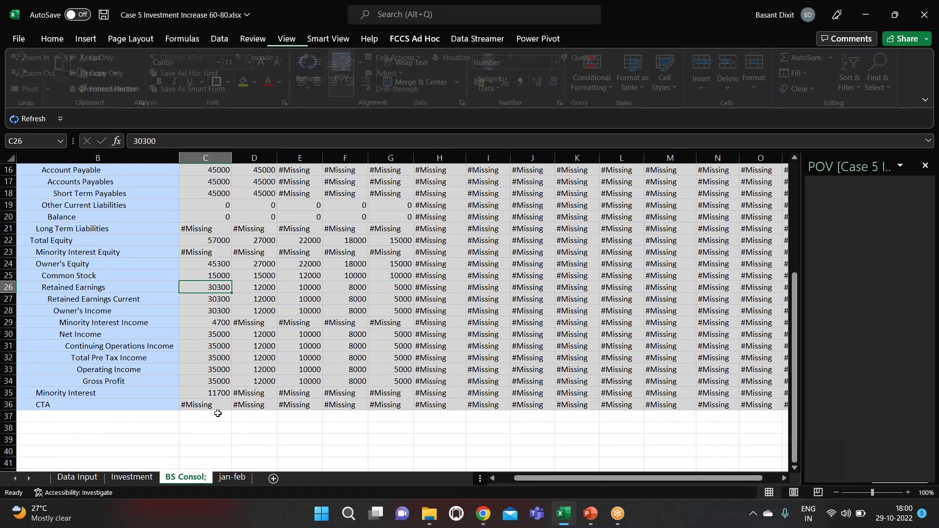
pyautogui.click(213, 395)
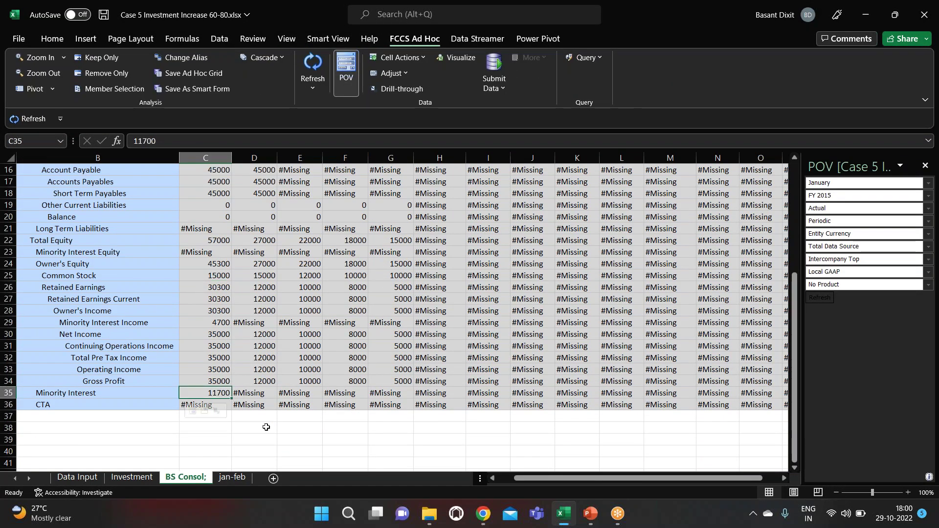
pyautogui.click(232, 478)
pyautogui.click(186, 478)
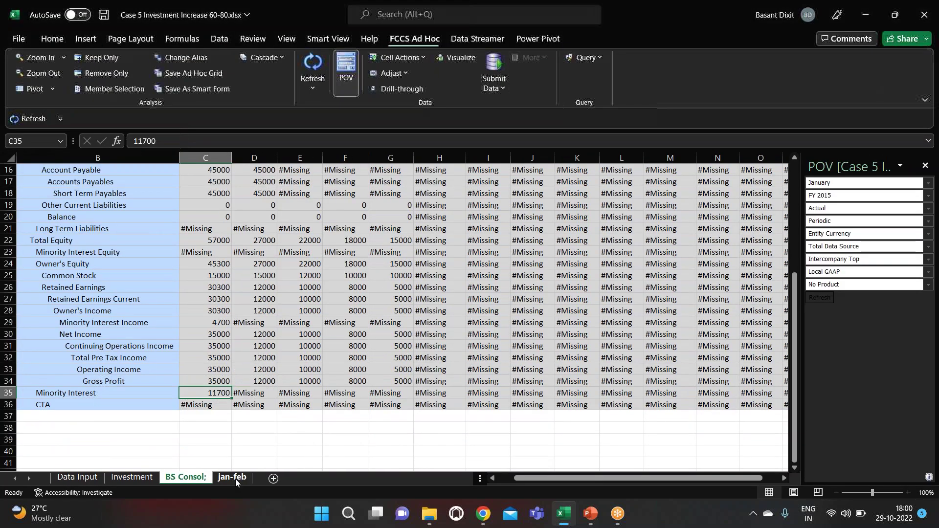
# Review the January United States column on BS Consol; and the February U3 ownership in cell Q14 of jan-feb
pyautogui.scroll(5, 217, 248)
pyautogui.click(218, 206)
pyautogui.scroll(-3, 294, 294)
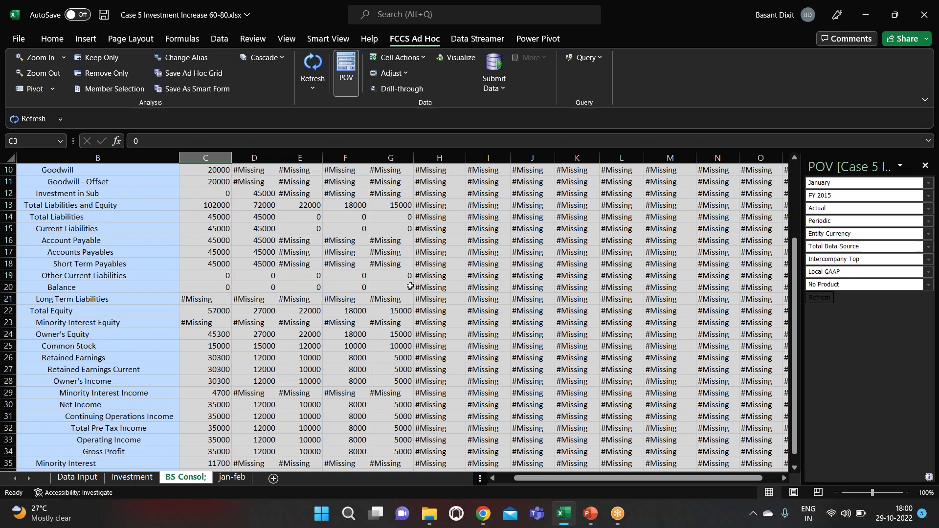
pyautogui.scroll(3, 409, 287)
pyautogui.click(232, 478)
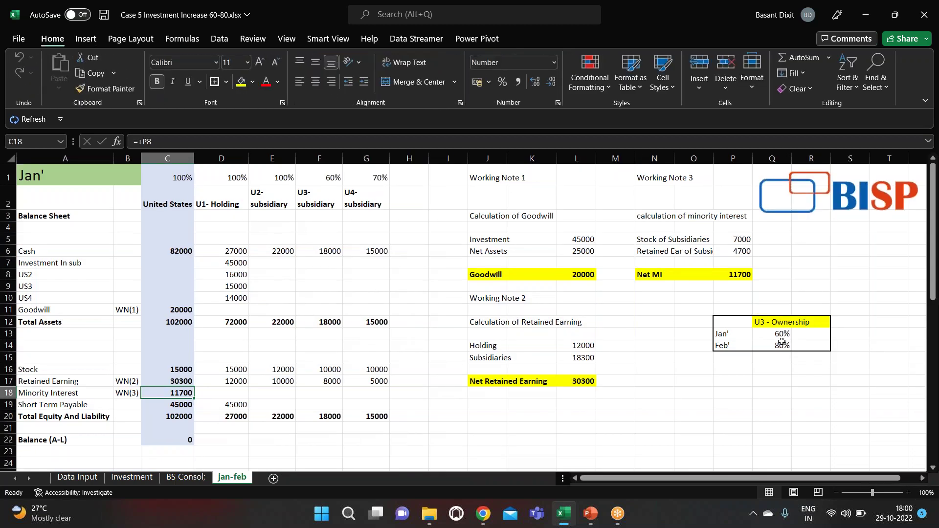
pyautogui.click(781, 343)
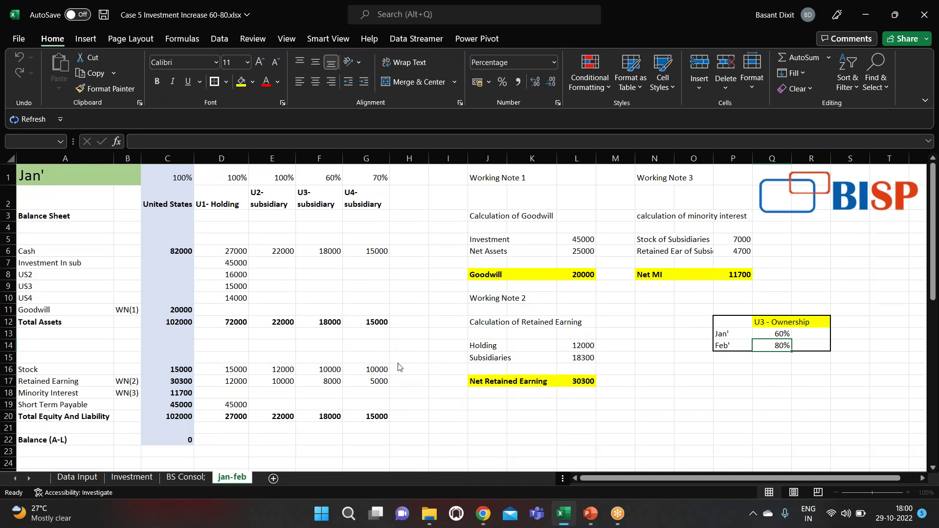
# Switch to Oracle FCCS in the browser and open the Manage Ownership page for the February period
pyautogui.hotkey('alt', 'Tab')
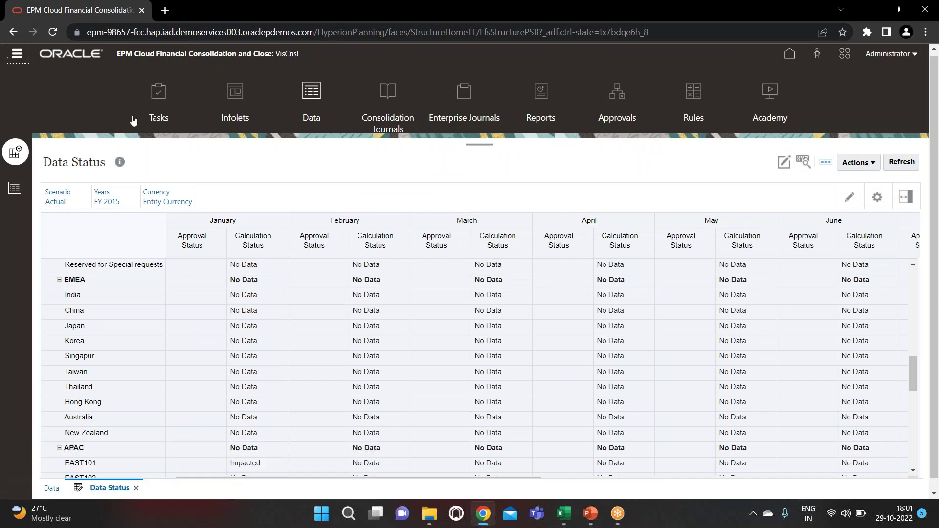
pyautogui.click(17, 54)
pyautogui.click(384, 162)
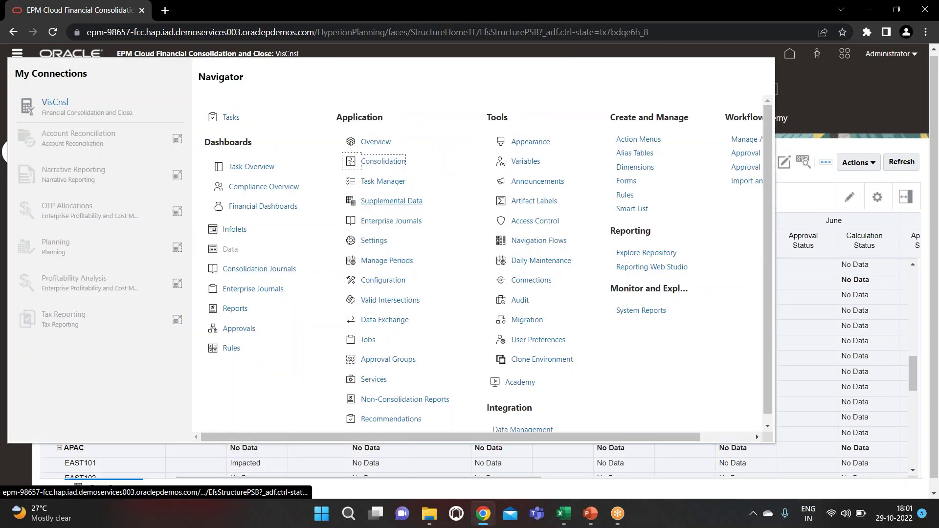
pyautogui.scroll(-15, 440, 357)
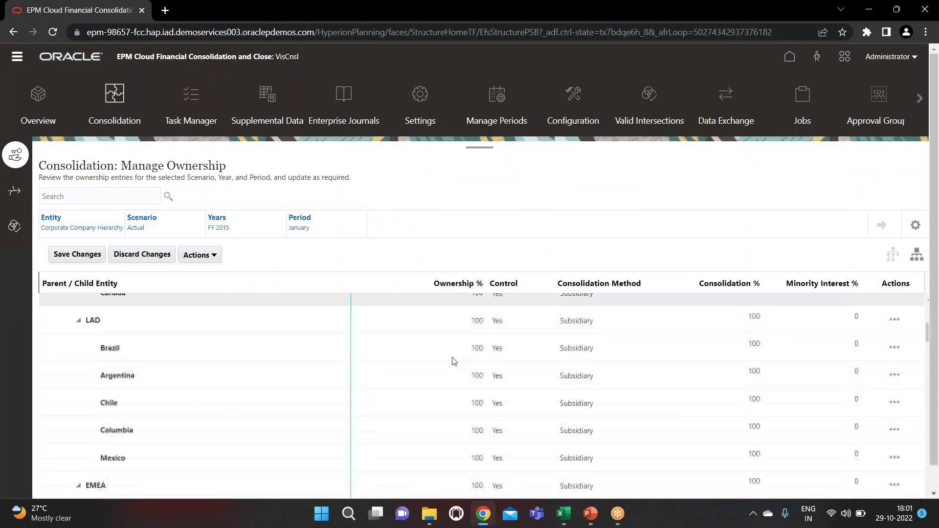
pyautogui.click(299, 228)
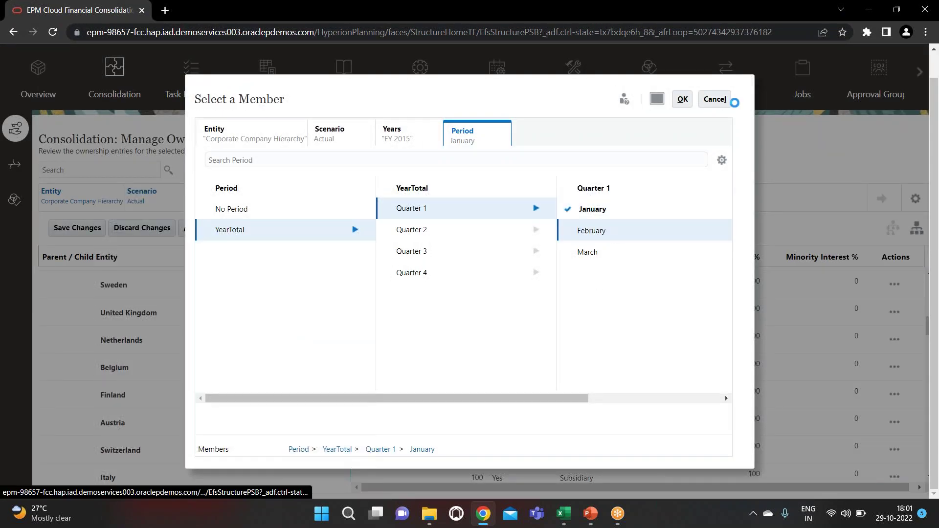
pyautogui.click(684, 101)
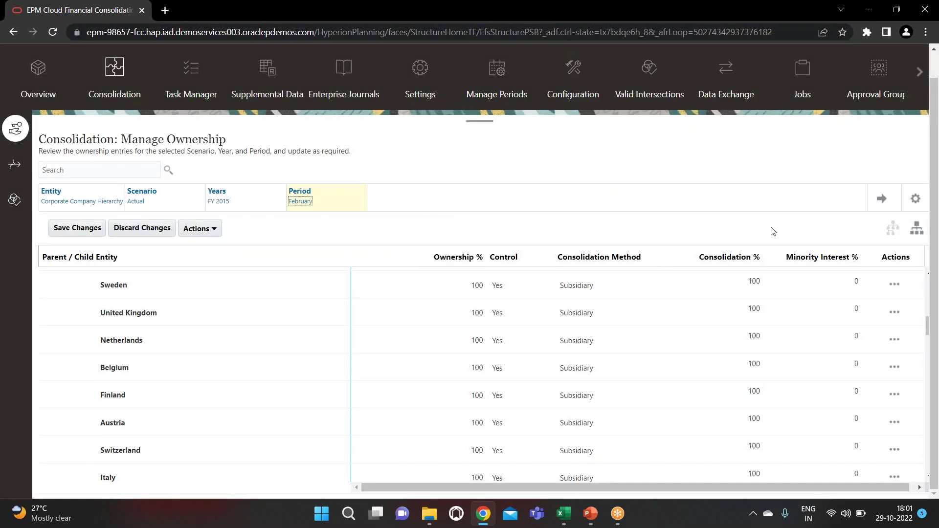
pyautogui.click(882, 199)
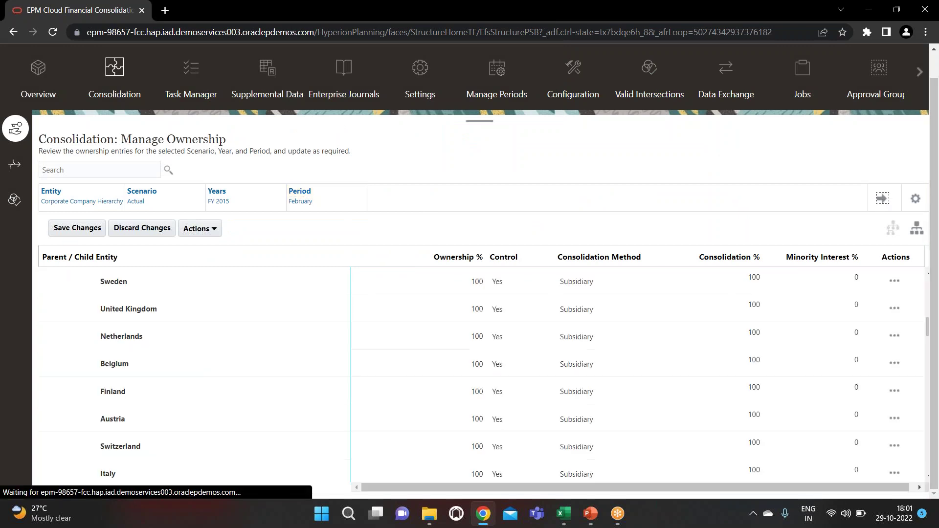
# Check U3's ownership percentage under United States and save the February ownership data
pyautogui.scroll(-15, 325, 394)
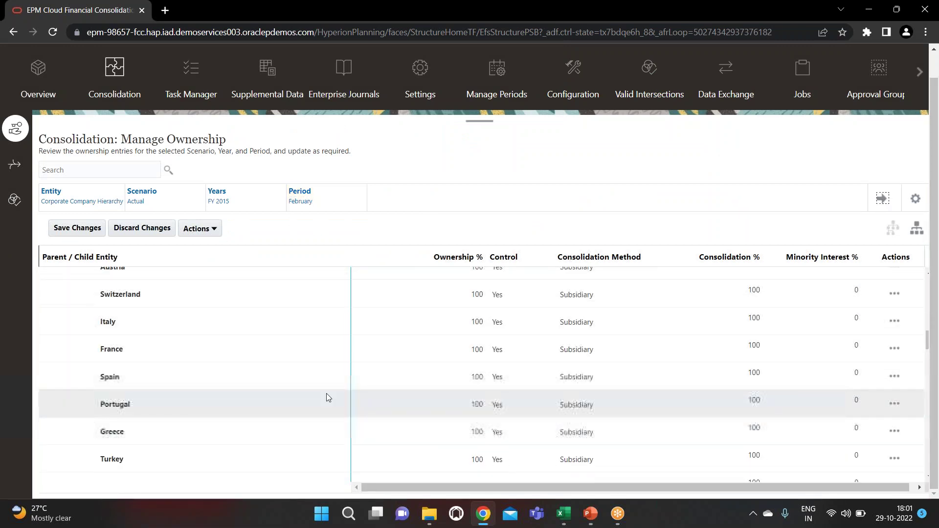
pyautogui.scroll(-10, 372, 371)
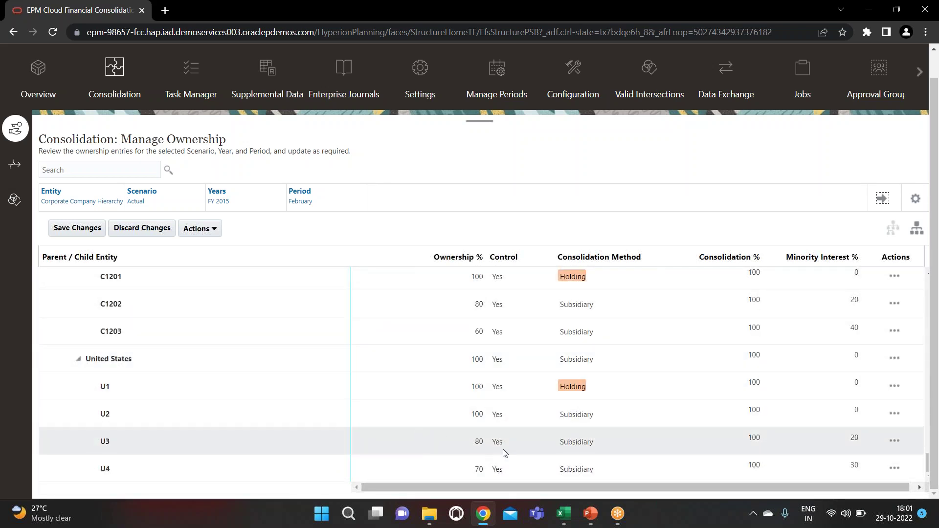
pyautogui.click(467, 443)
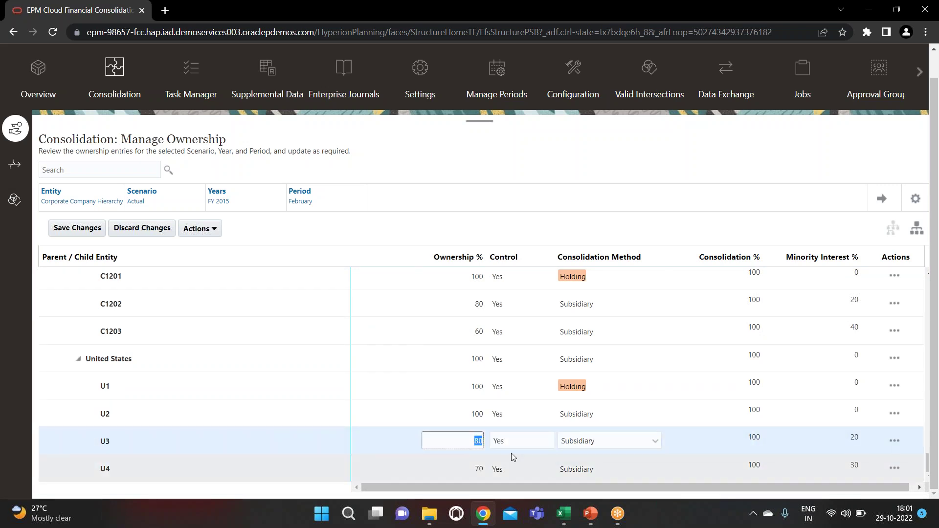
pyautogui.click(69, 227)
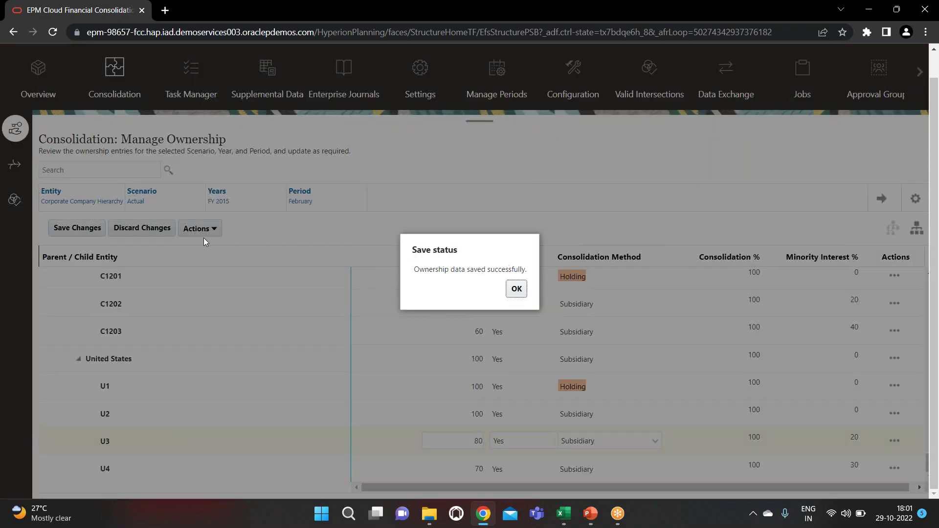
pyautogui.click(516, 290)
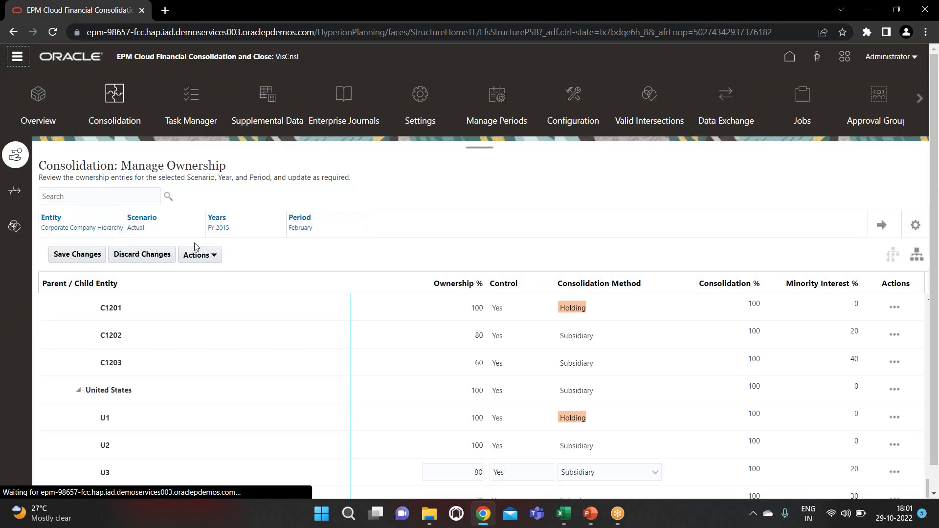
# Recompute the ownership data for scenario Actual, year FY 2015, with February as the start period
pyautogui.click(240, 291)
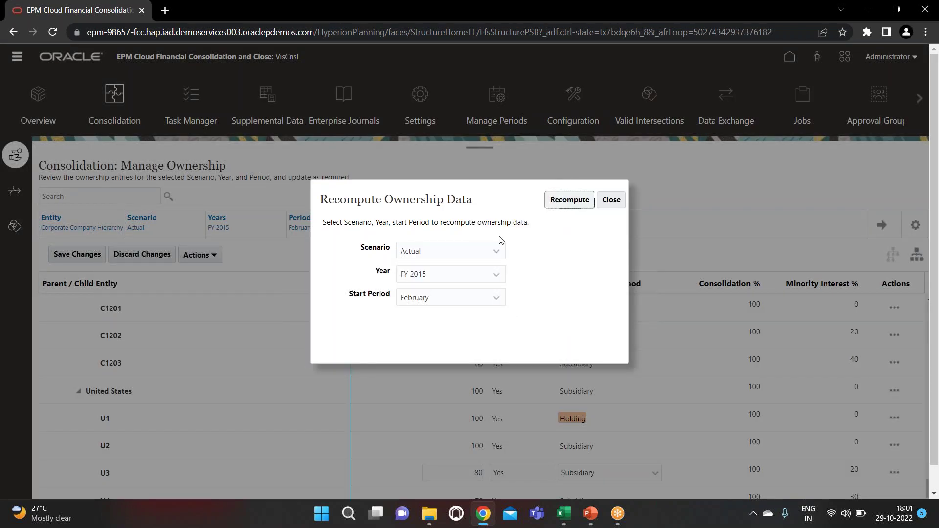
pyautogui.click(430, 296)
pyautogui.click(431, 299)
pyautogui.click(570, 201)
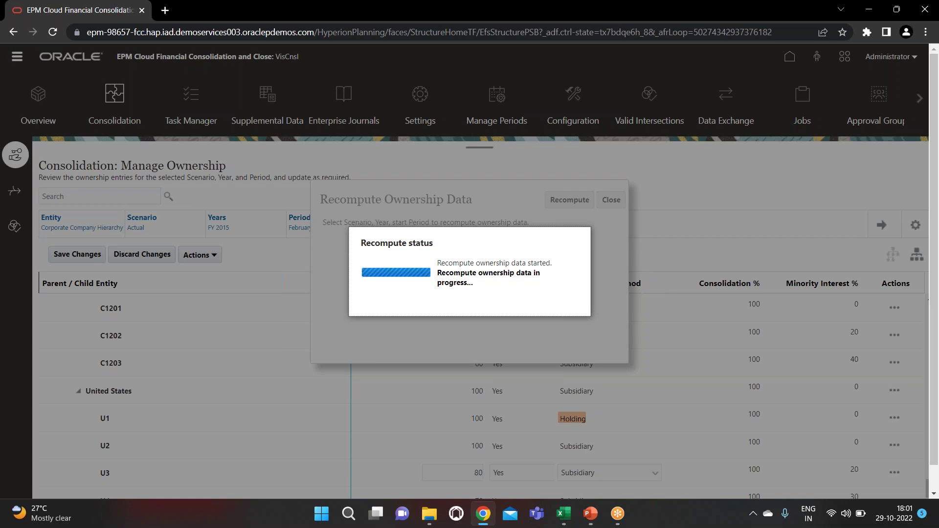
pyautogui.click(502, 289)
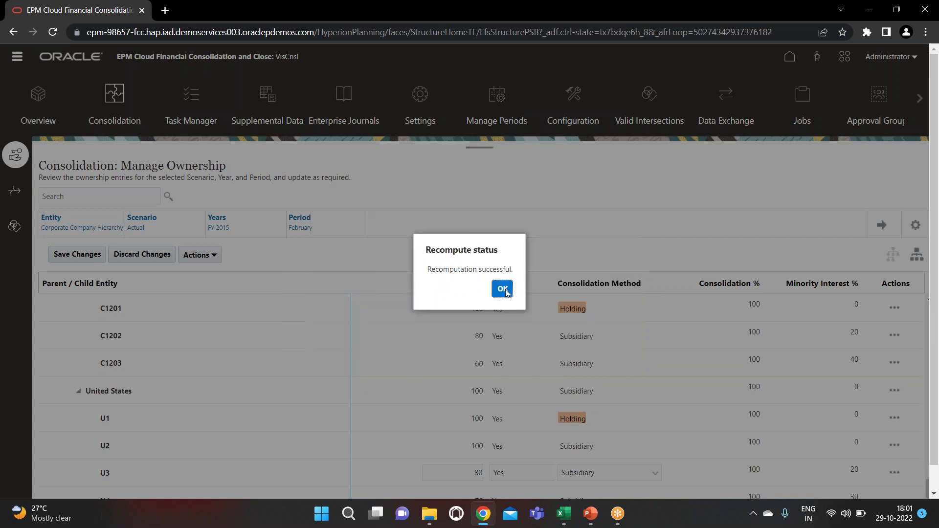
# Switch to the Excel workbook and examine the February balance sheet and its working notes on the jan-feb sheet
pyautogui.hotkey('alt', 'Tab')
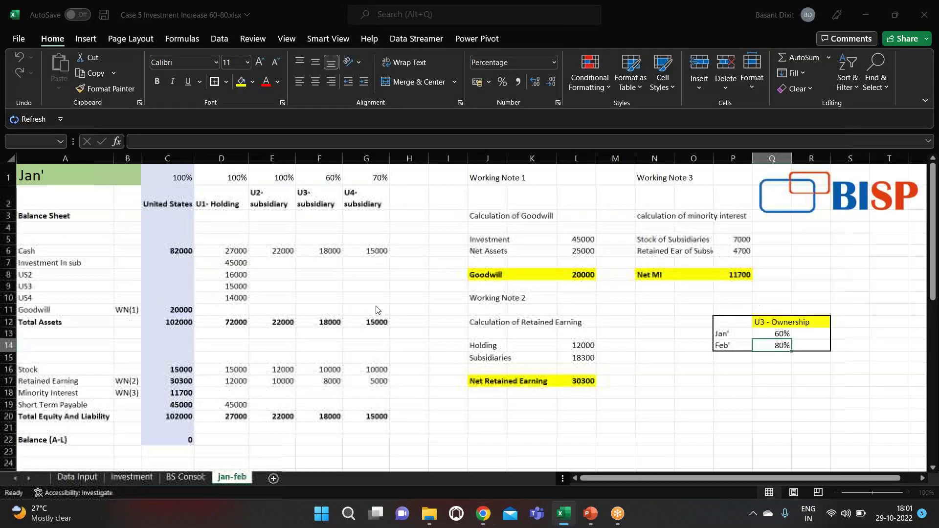
pyautogui.scroll(-7, 320, 302)
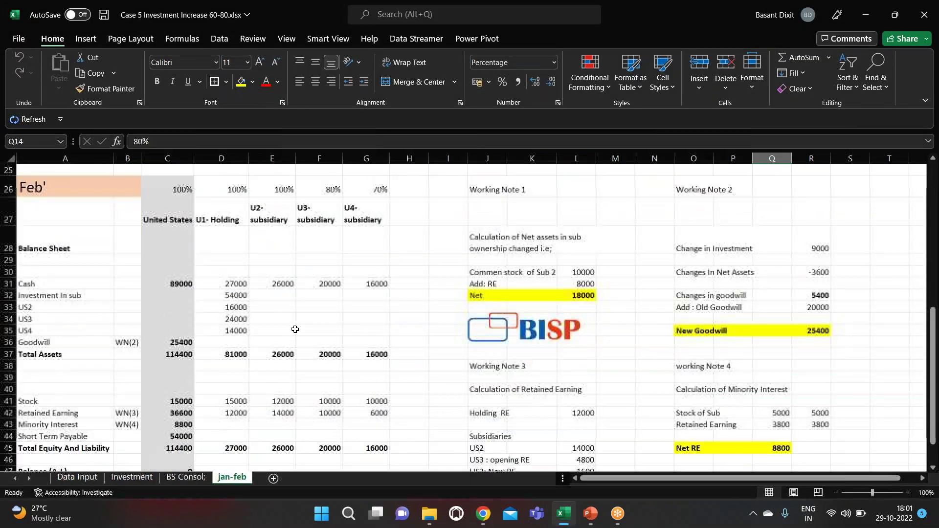
pyautogui.scroll(1, 434, 317)
pyautogui.scroll(-1, 489, 294)
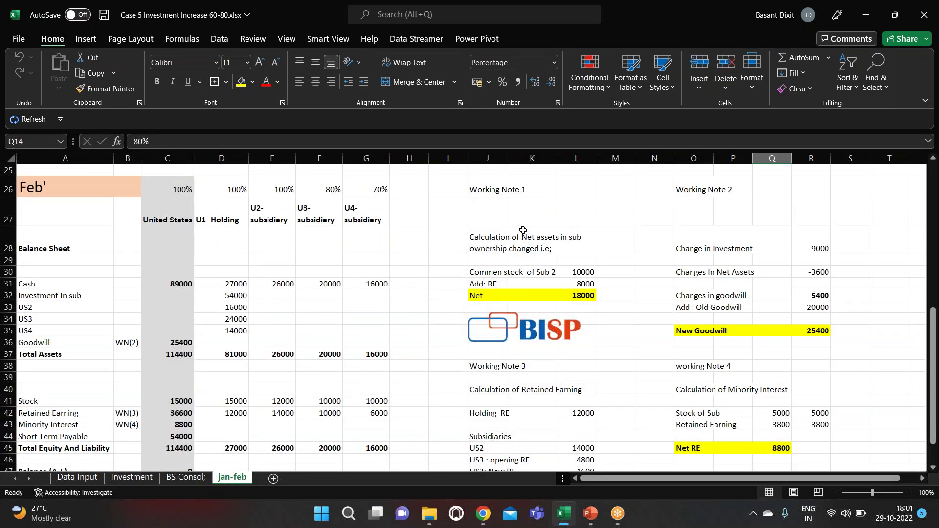
pyautogui.scroll(1, 307, 269)
pyautogui.scroll(-1, 190, 275)
pyautogui.scroll(-2, 293, 303)
pyautogui.scroll(2, 301, 347)
pyautogui.scroll(1, 482, 320)
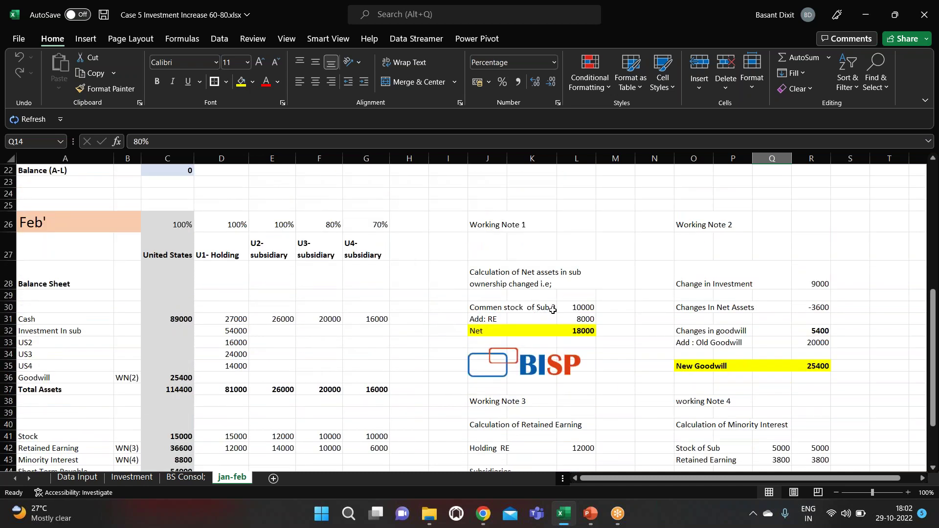
# Examine the February Working Note 1 on jan-feb, tracing the common stock and retained earnings behind the subsidiary's net assets
pyautogui.click(531, 274)
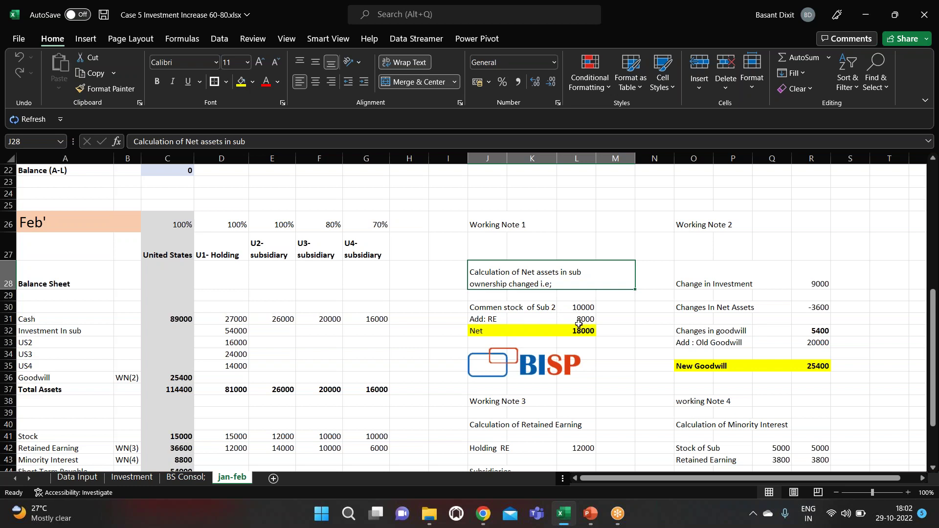
pyautogui.click(506, 312)
pyautogui.moveTo(580, 308); pyautogui.dragTo(581, 317)
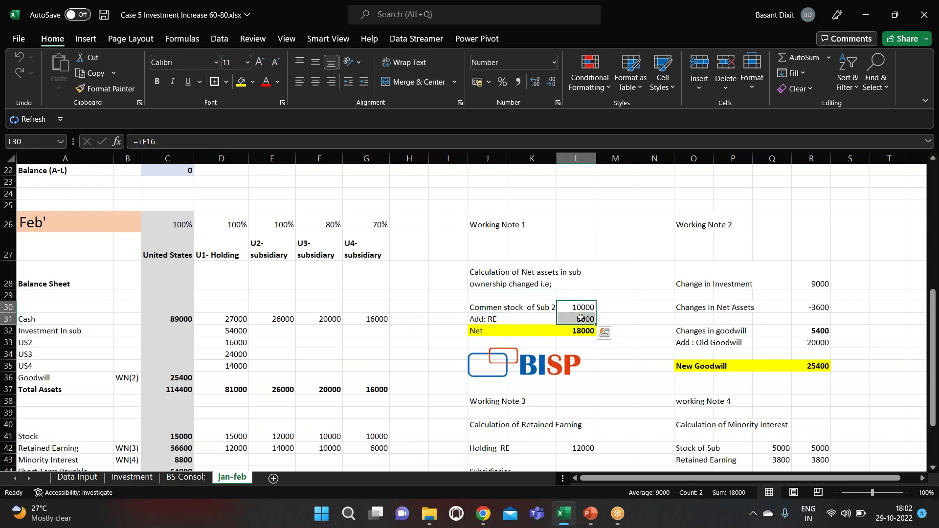
pyautogui.click(582, 318)
pyautogui.click(583, 305)
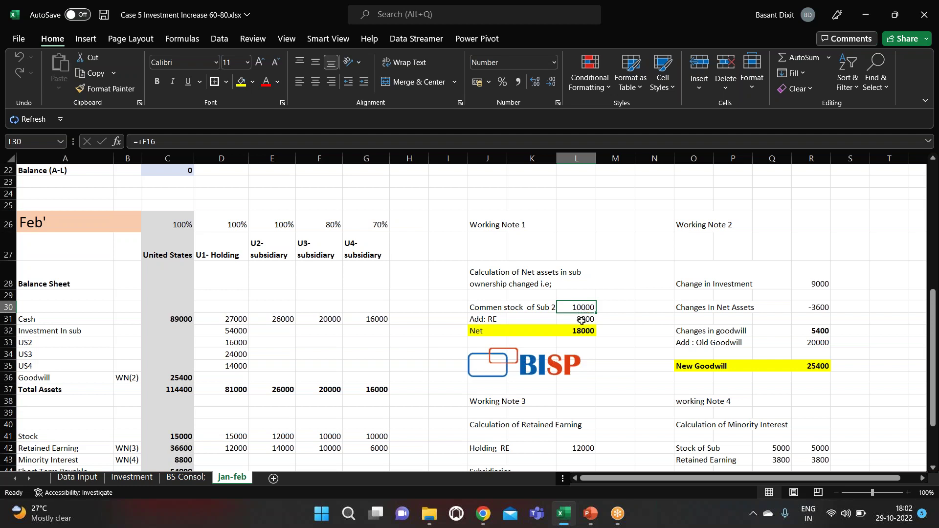
pyautogui.scroll(-2, 293, 341)
pyautogui.scroll(1, 271, 331)
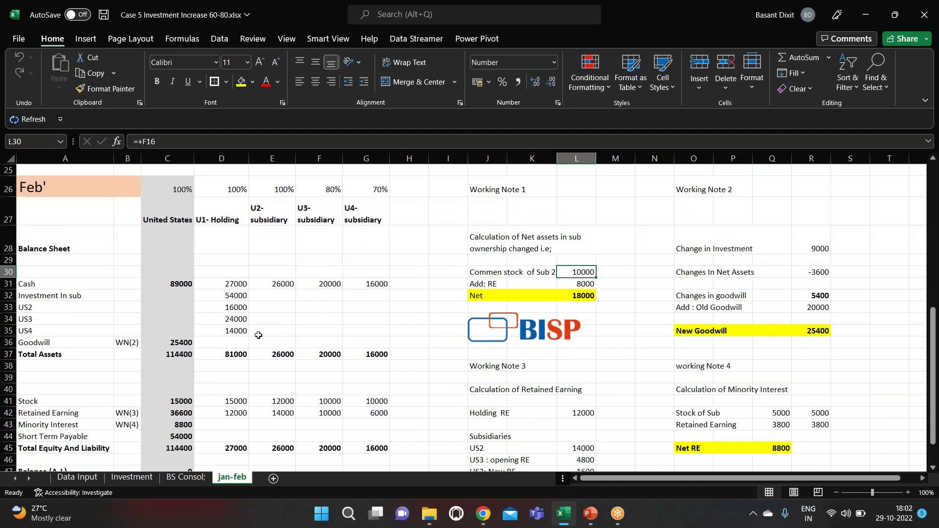
# Examine the US3 investment formula in the February balance sheet and compare it with January's US3 investment
pyautogui.click(238, 319)
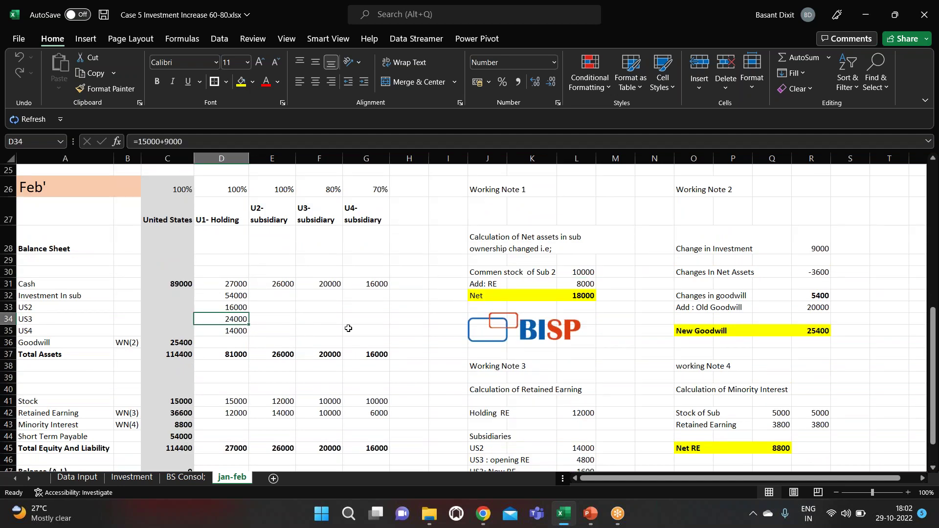
pyautogui.press('F2')
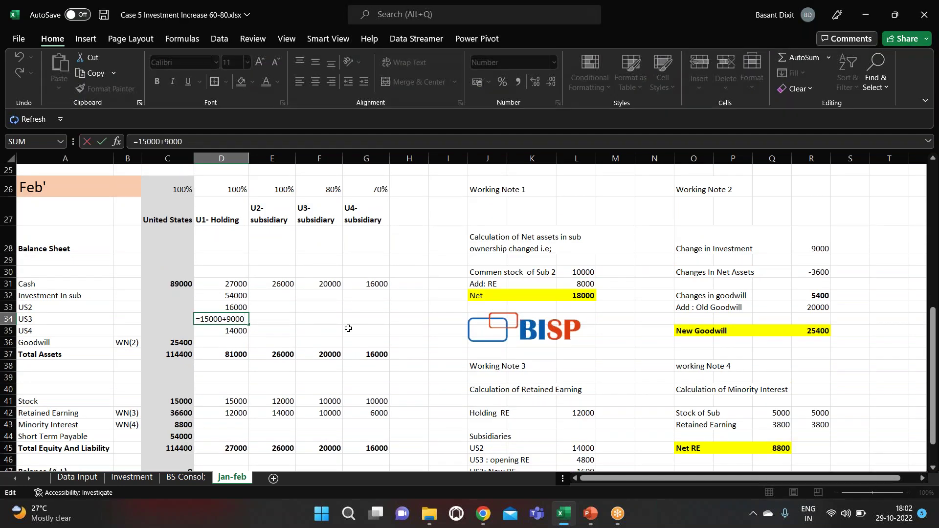
pyautogui.press('Left')
pyautogui.press('Left')
pyautogui.scroll(2, 284, 320)
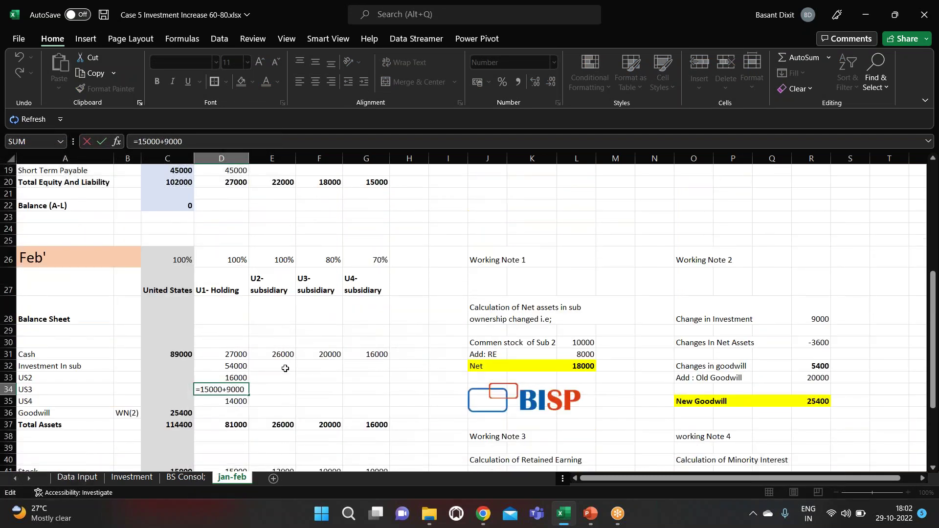
pyautogui.press('Escape')
pyautogui.scroll(5, 265, 384)
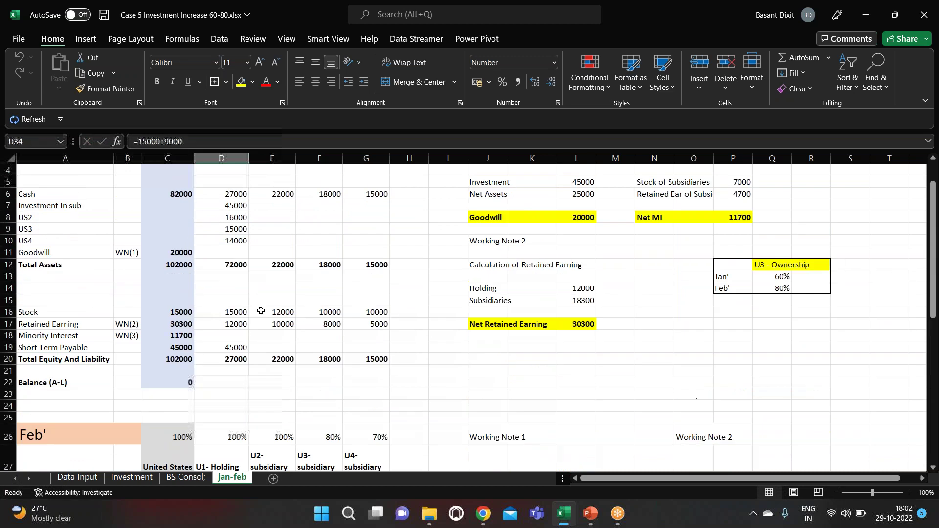
pyautogui.click(228, 229)
pyautogui.scroll(-1, 228, 229)
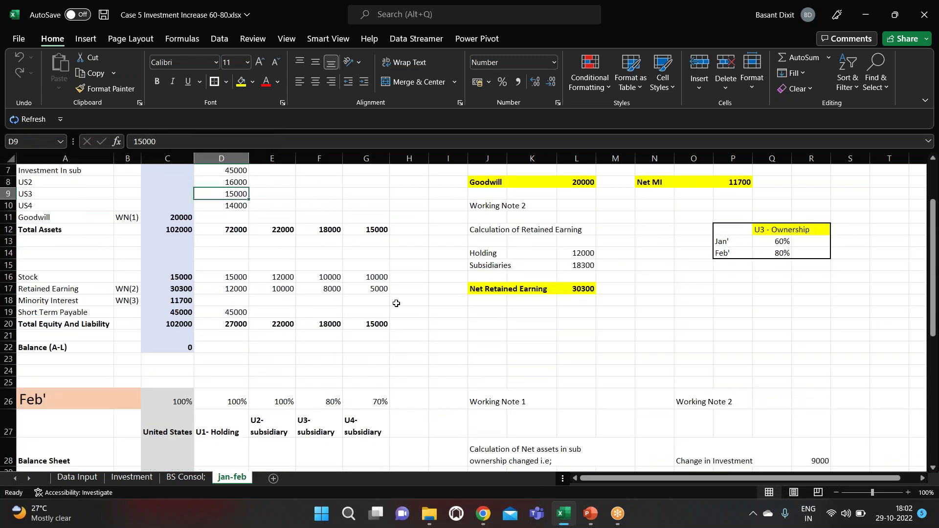
# Check U3's January and February ownership percentages in the ownership table, tracing back to February's US3 investment
pyautogui.click(781, 242)
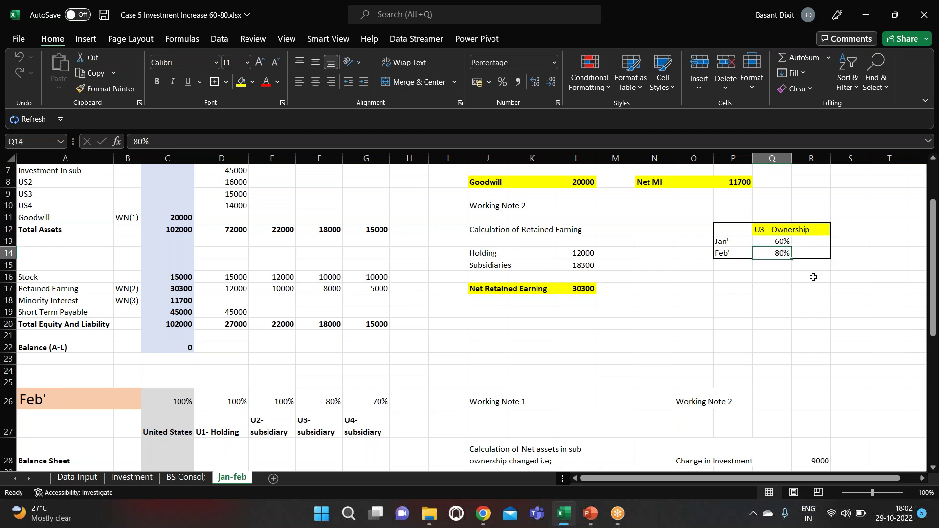
pyautogui.press('Down')
pyautogui.press('Left')
pyautogui.hotkey('ctrl', 'Left')
pyautogui.press('Left')
pyautogui.press('Left')
pyautogui.press('Left')
pyautogui.press('Left')
pyautogui.press('Left')
pyautogui.press('Left')
pyautogui.press('Left')
pyautogui.press('Down')
pyautogui.press('Left')
pyautogui.press('Down')
pyautogui.press('Down')
pyautogui.press('Down')
pyautogui.press('Down')
pyautogui.press('Down')
pyautogui.press('Down')
pyautogui.press('Down')
pyautogui.press('Down')
pyautogui.press('Down')
pyautogui.press('Down')
pyautogui.press('Down')
pyautogui.press('Down')
pyautogui.press('Down')
pyautogui.press('Down')
pyautogui.press('Down')
pyautogui.press('Down')
pyautogui.press('Down')
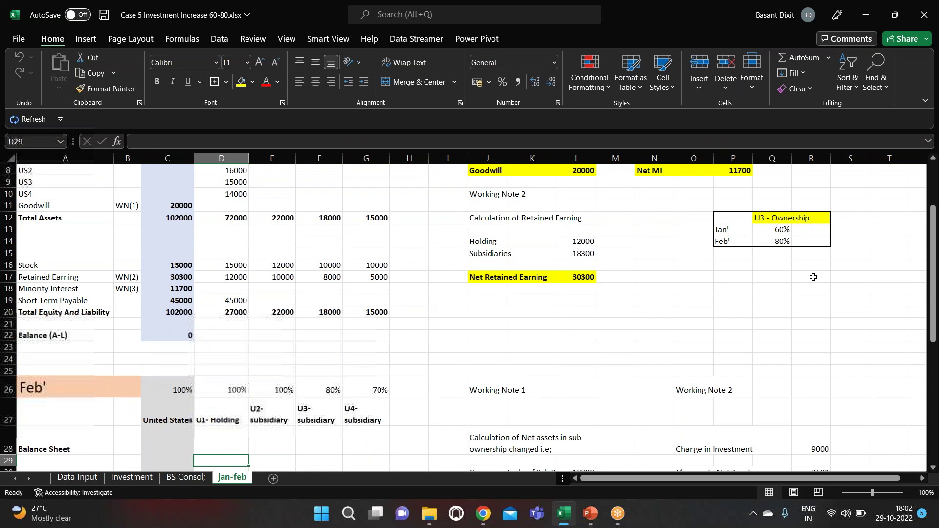
pyautogui.press('Down')
pyautogui.press('Down')
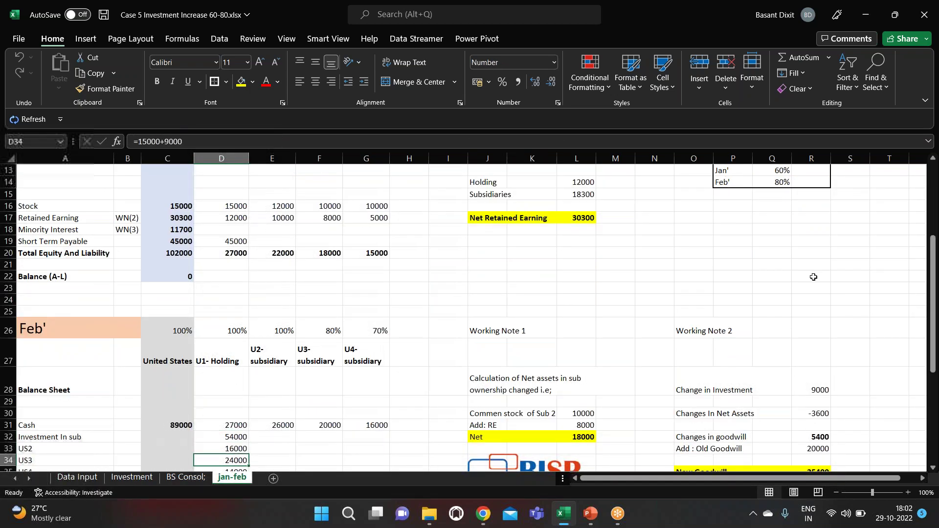
# Examine the formula behind Change in Investment in February Working Note 2
pyautogui.press('Right')
pyautogui.press('Right')
pyautogui.press('Right')
pyautogui.press('Right')
pyautogui.press('Right')
pyautogui.press('Right')
pyautogui.press('Right')
pyautogui.press('Right')
pyautogui.press('Right')
pyautogui.press('Right')
pyautogui.press('Right')
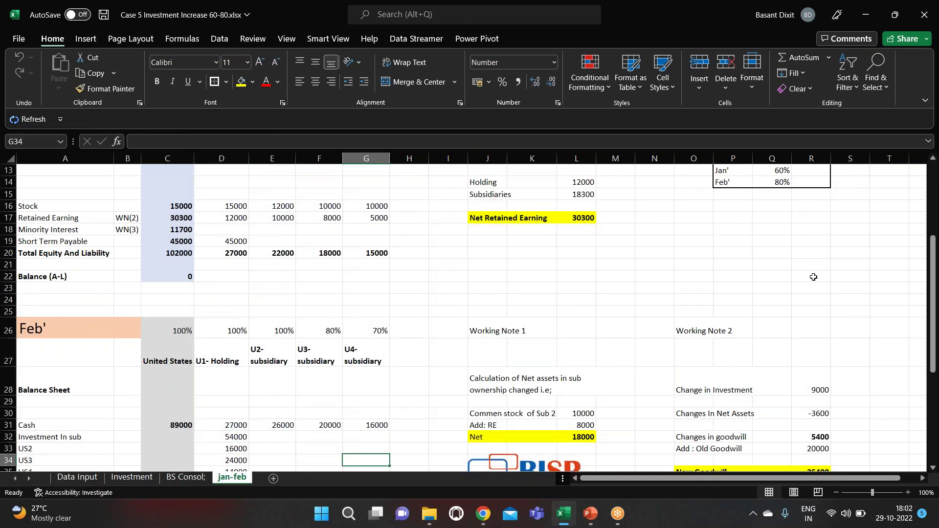
pyautogui.press('Down')
pyautogui.press('Down')
pyautogui.press('Down')
pyautogui.press('Down')
pyautogui.press('Down')
pyautogui.press('Down')
pyautogui.press('Down')
pyautogui.press('Down')
pyautogui.press('Right')
pyautogui.press('Up')
pyautogui.press('Up')
pyautogui.press('Up')
pyautogui.press('Up')
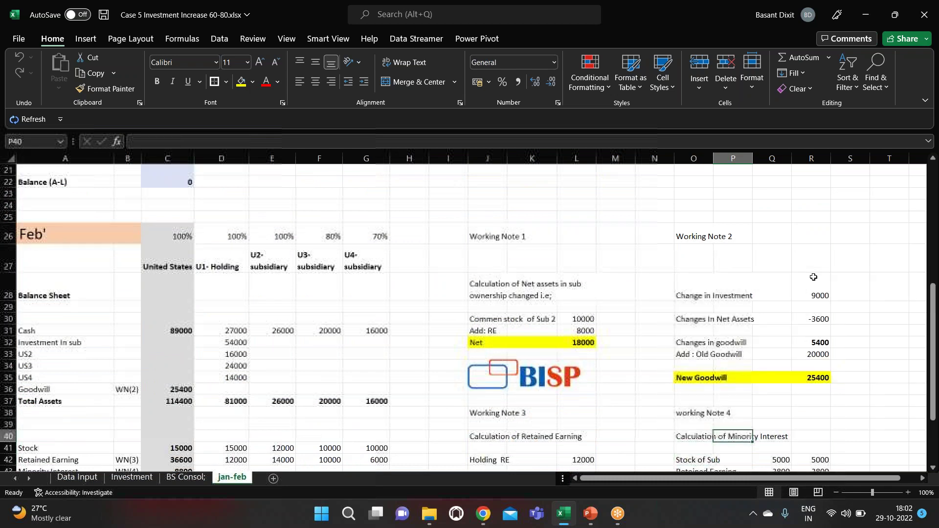
pyautogui.press('Up')
pyautogui.press('Up')
pyautogui.press('Up')
pyautogui.press('Up')
pyautogui.press('Up')
pyautogui.press('Up')
pyautogui.press('Up')
pyautogui.press('Up')
pyautogui.press('Right')
pyautogui.press('Up')
pyautogui.press('Right')
pyautogui.press('Up')
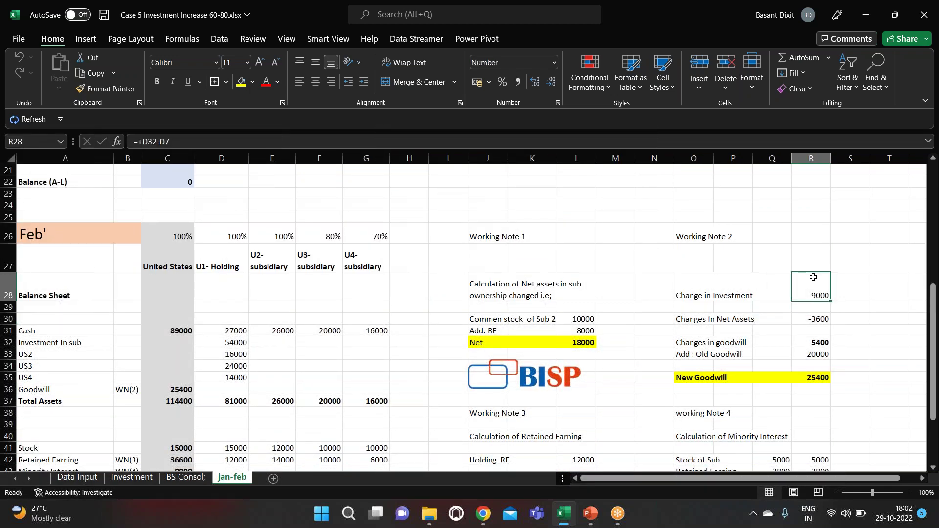
# Trace the Changes In Net Assets formula in Working Note 2 to the subsidiary's net total in Working Note 1
pyautogui.press('Down')
pyautogui.press('Down')
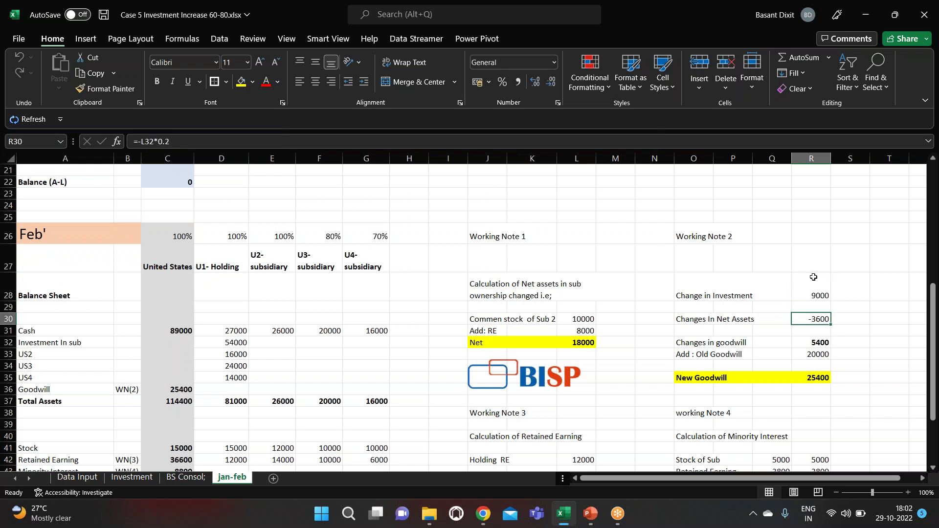
pyautogui.press('Left')
pyautogui.press('Left')
pyautogui.press('Left')
pyautogui.press('Left')
pyautogui.press('Down')
pyautogui.press('Down')
pyautogui.press('Left')
pyautogui.press('Left')
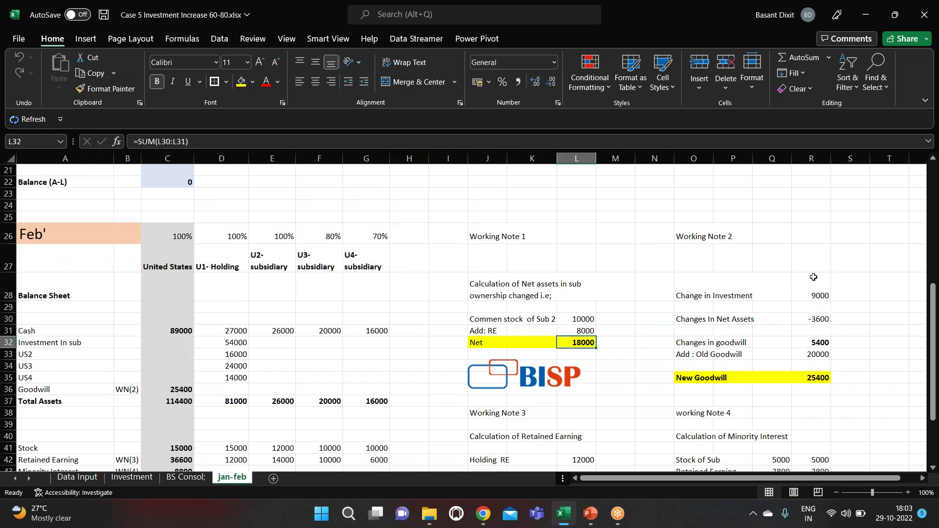
pyautogui.press('F2')
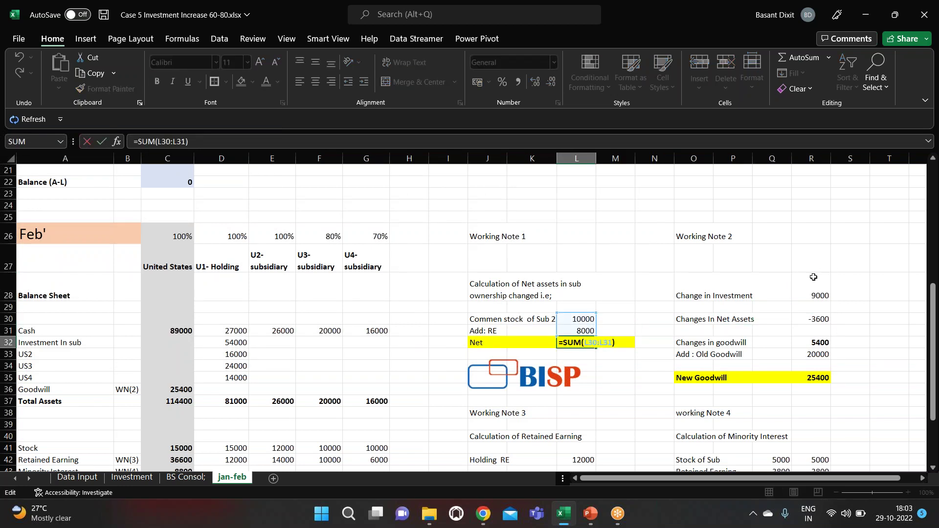
pyautogui.press('Escape')
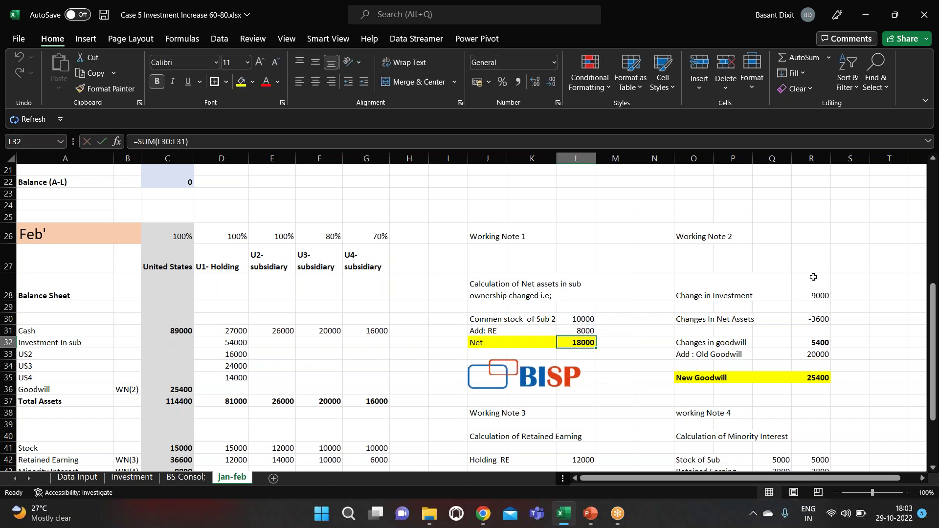
pyautogui.press('Right')
pyautogui.press('Right')
pyautogui.press('Right')
pyautogui.press('Right')
pyautogui.press('Right')
pyautogui.press('Up')
pyautogui.press('Up')
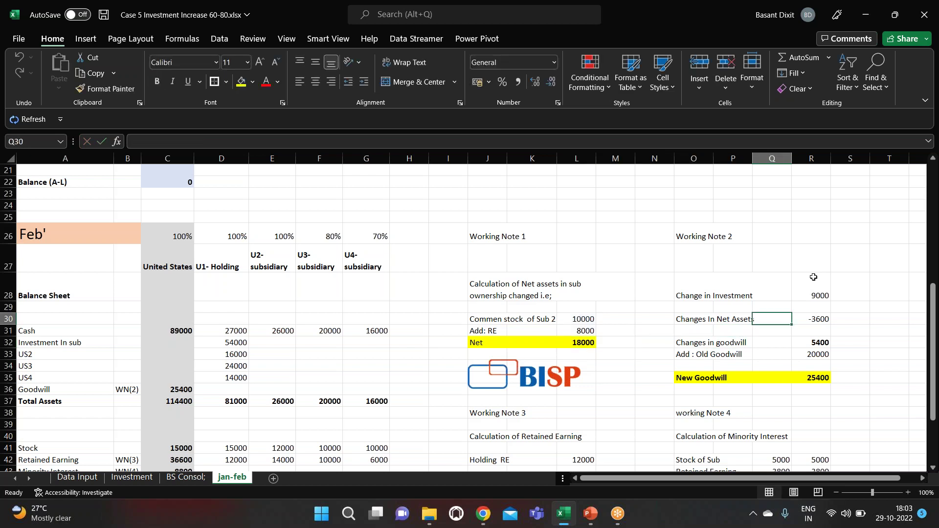
pyautogui.press('Right')
pyautogui.press('F2')
pyautogui.press('Return')
# Follow the changes in goodwill, old goodwill and new goodwill in Working Note 2 through to the United States goodwill line
pyautogui.press('Up')
pyautogui.press('Up')
pyautogui.press('Up')
pyautogui.press('Down')
pyautogui.press('Down')
pyautogui.press('Down')
pyautogui.press('Down')
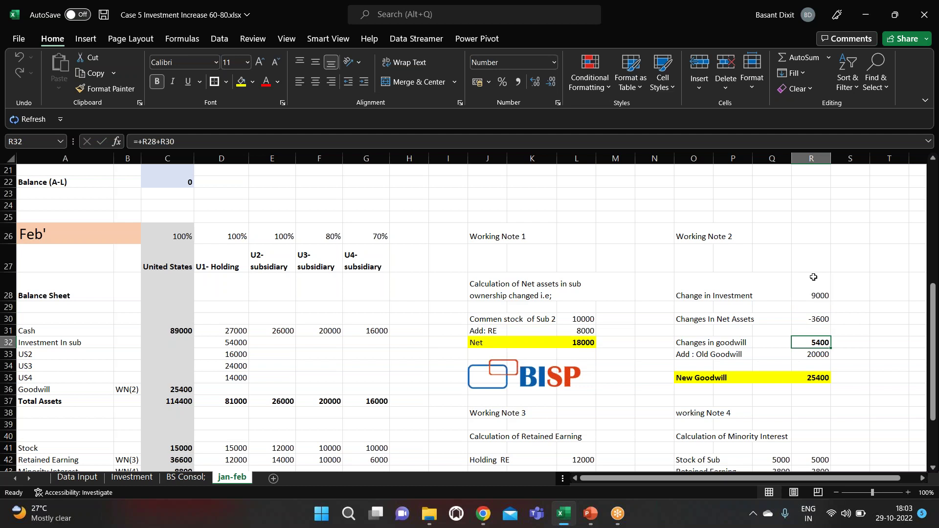
pyautogui.press('Down')
pyautogui.press('Up')
pyautogui.press('Down')
pyautogui.press('Down')
pyautogui.press('Down')
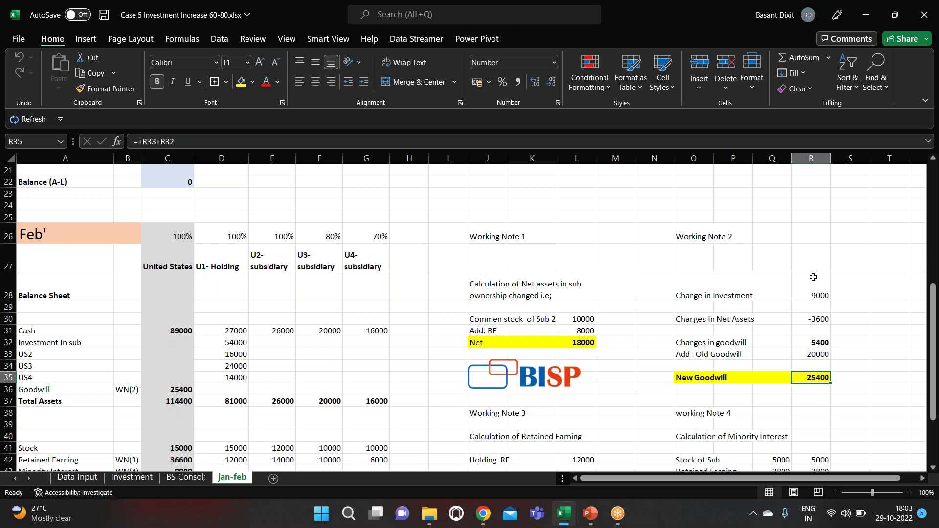
pyautogui.click(175, 390)
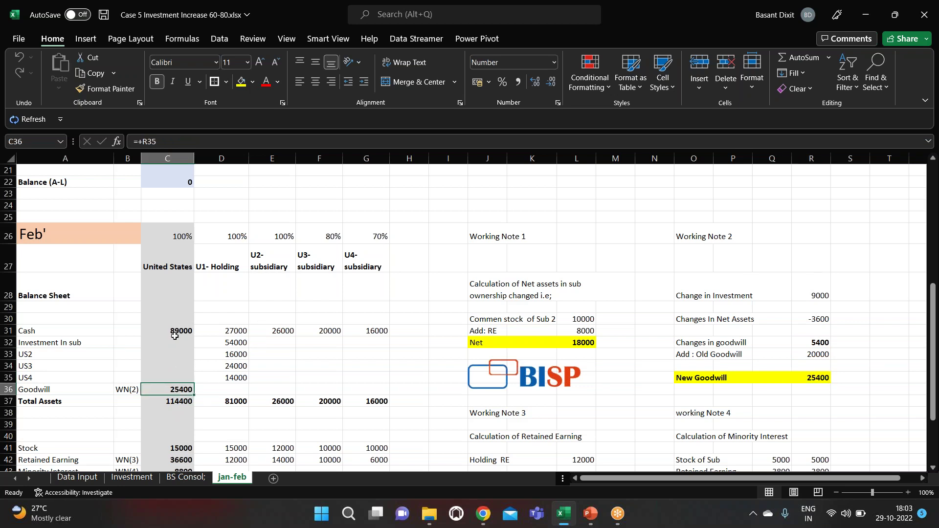
# Inspect the February cash formulas of the U2, U3 and U4 subsidiaries without changing them
pyautogui.click(275, 331)
pyautogui.click(328, 332)
pyautogui.click(375, 331)
pyautogui.doubleClick(285, 331)
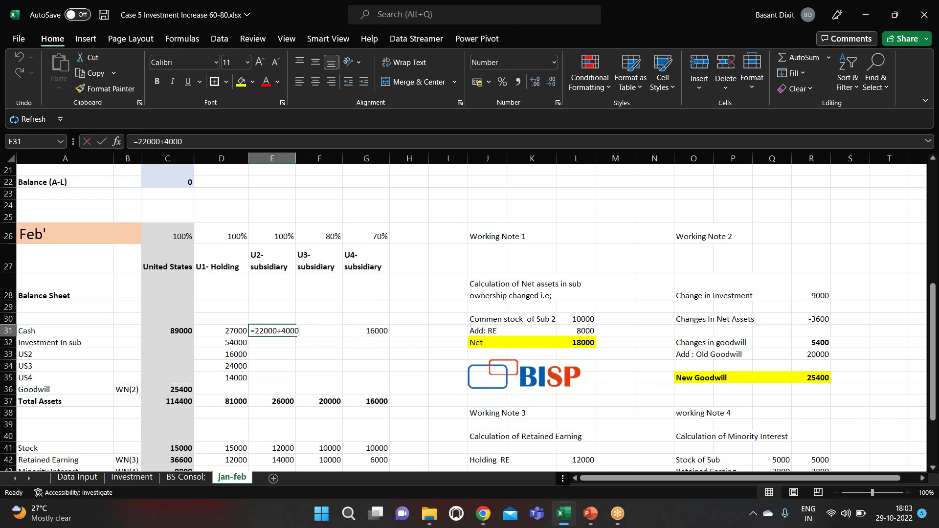
pyautogui.click(322, 367)
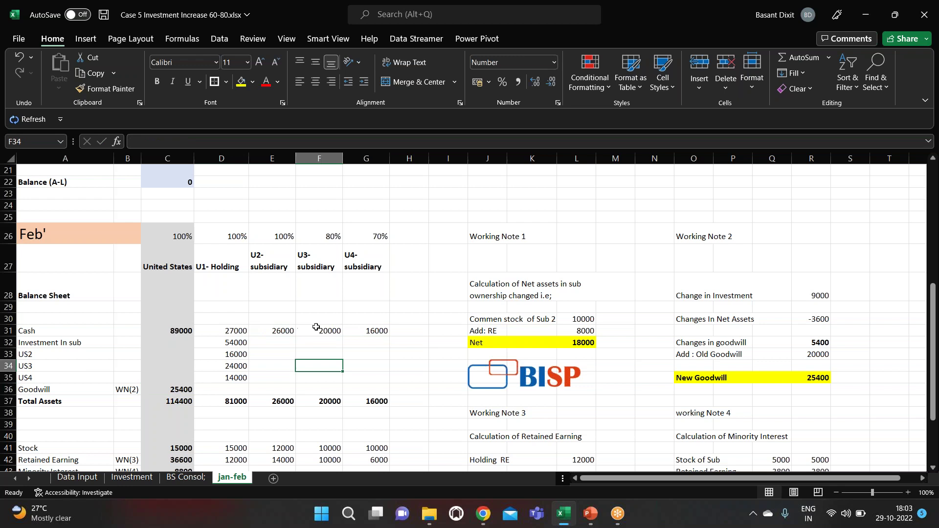
pyautogui.doubleClick(326, 332)
pyautogui.click(365, 353)
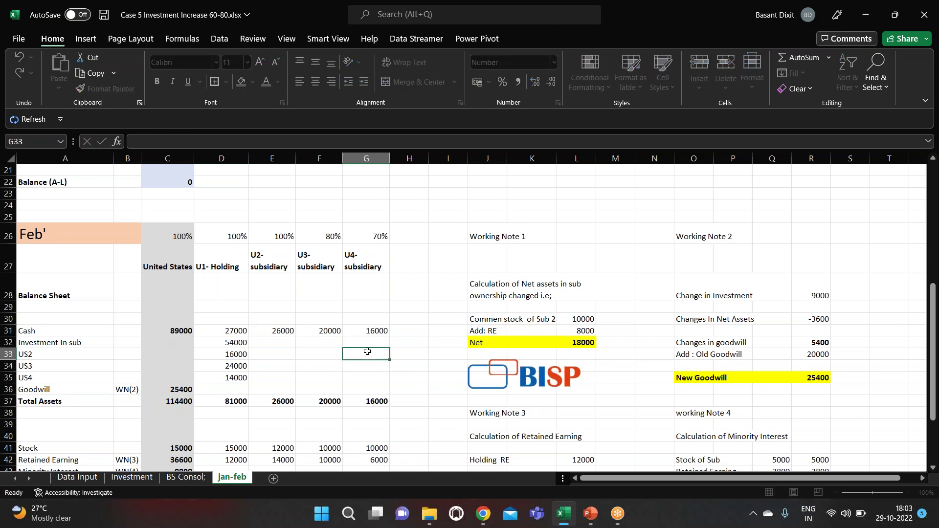
pyautogui.doubleClick(371, 333)
pyautogui.click(372, 354)
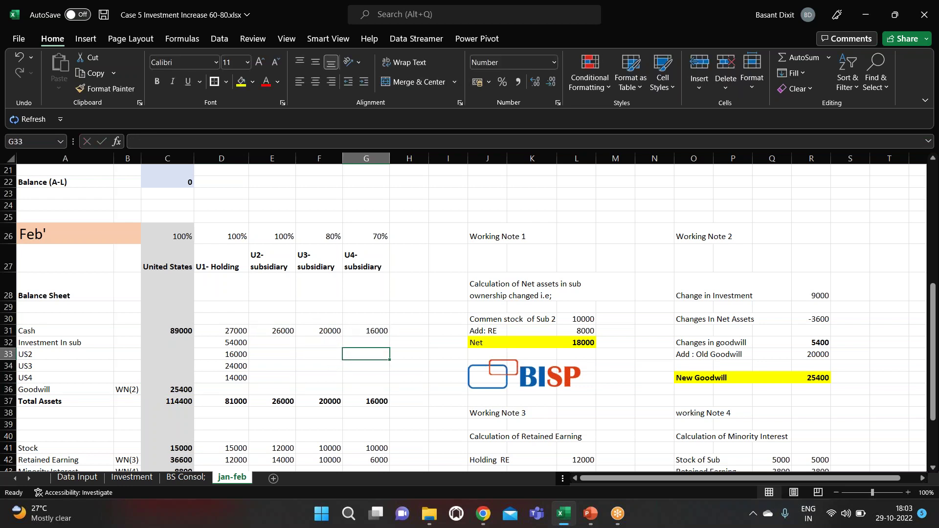
# Inspect the February retained earnings formulas of the U2, U3 and U4 subsidiaries without changing them
pyautogui.scroll(-1, 334, 372)
pyautogui.scroll(-2, 334, 372)
pyautogui.doubleClick(280, 312)
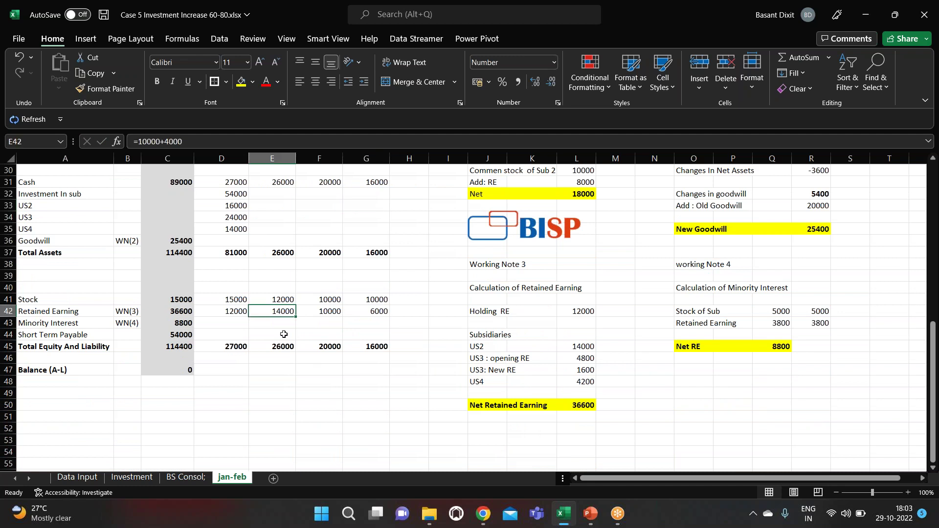
pyautogui.click(277, 335)
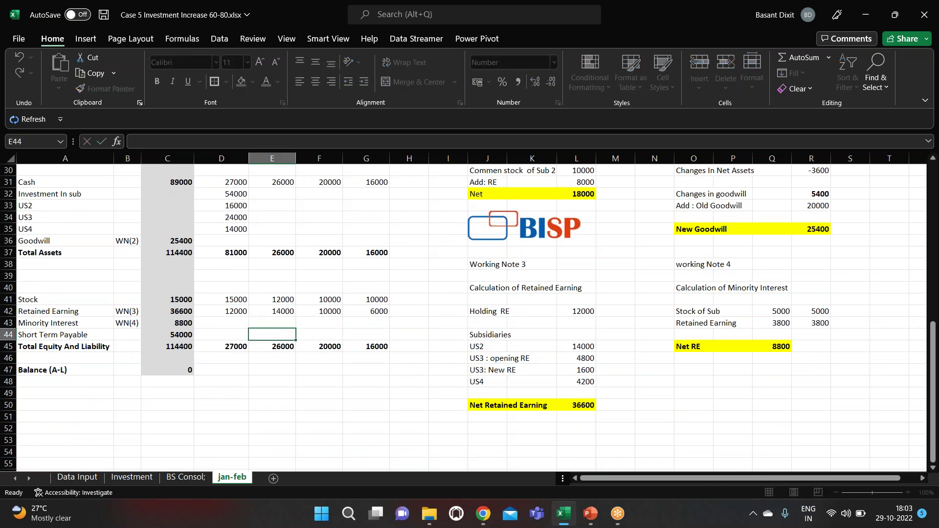
pyautogui.doubleClick(320, 312)
pyautogui.click(354, 326)
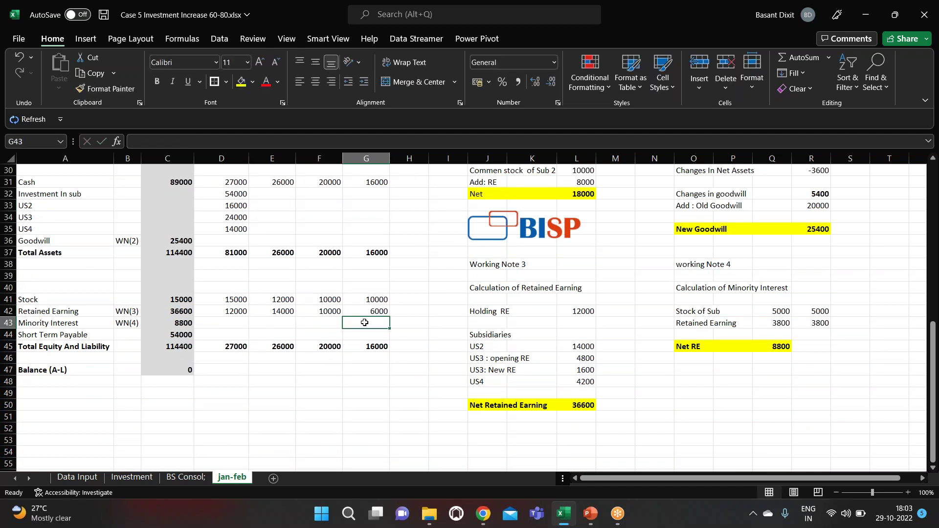
pyautogui.doubleClick(374, 312)
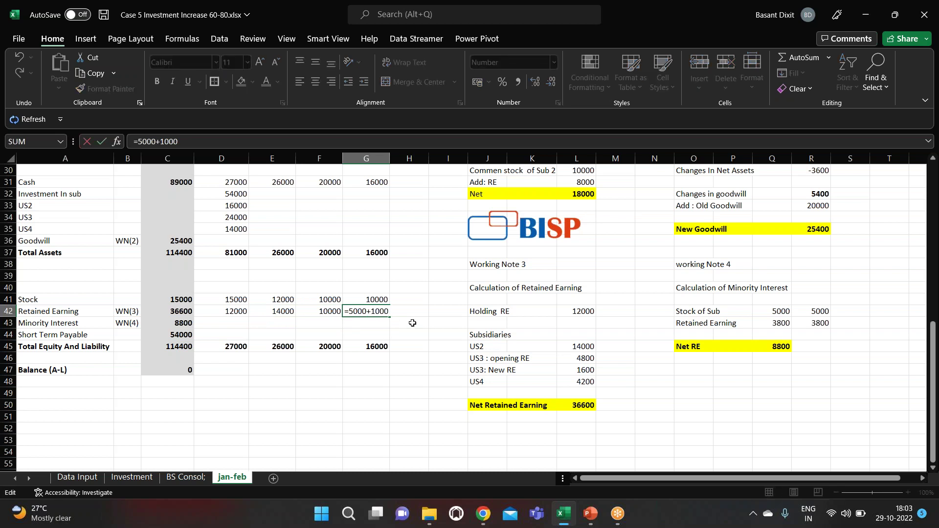
pyautogui.click(413, 323)
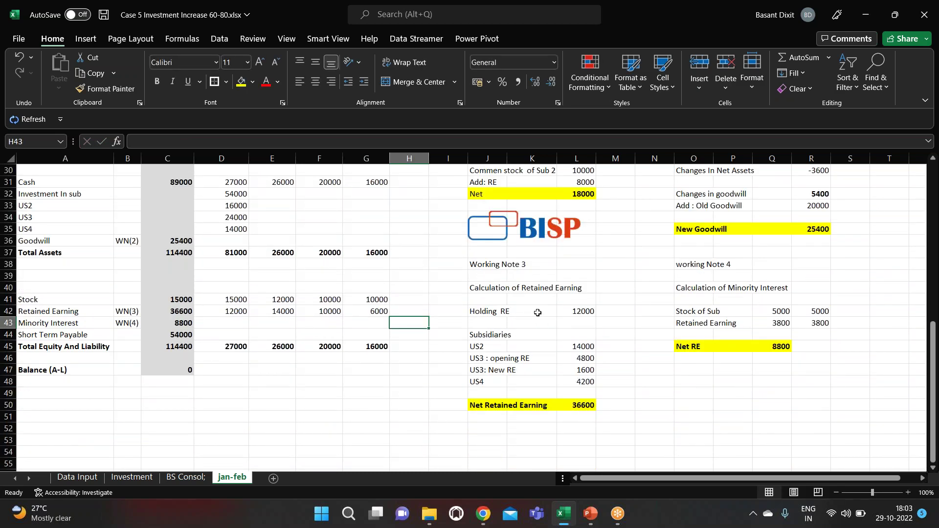
# Examine the holding and subsidiary retained earning components in Working Note 3 against the February balance sheet
pyautogui.click(577, 314)
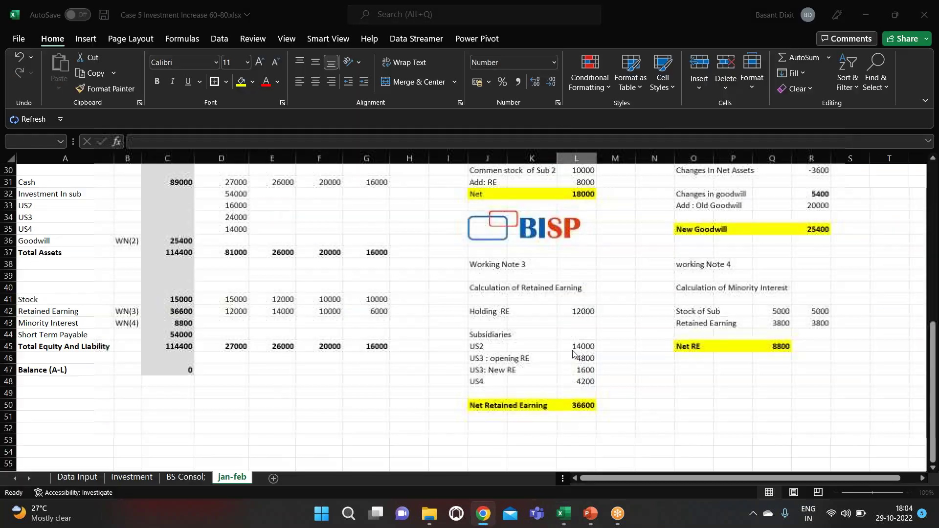
pyautogui.click(582, 356)
pyautogui.press('Up')
pyautogui.press('Down')
pyautogui.press('Left')
pyautogui.press('Right')
pyautogui.press('Up')
pyautogui.press('Left')
pyautogui.press('Down')
pyautogui.press('Left')
pyautogui.press('Down')
pyautogui.press('Right')
pyautogui.press('Up')
pyautogui.press('Right')
pyautogui.press('Left')
pyautogui.press('Left')
pyautogui.press('Left')
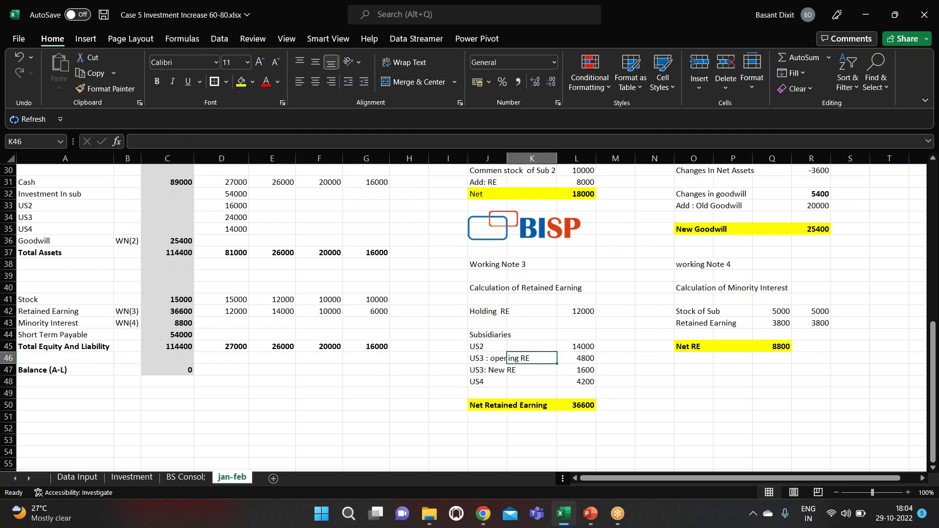
pyautogui.press('Home')
pyautogui.press('Right')
pyautogui.press('Up')
pyautogui.press('Right')
pyautogui.press('Right')
pyautogui.press('Right')
pyautogui.press('Right')
pyautogui.press('Right')
pyautogui.press('Right')
pyautogui.press('Right')
pyautogui.press('Right')
pyautogui.press('Right')
pyautogui.press('Right')
pyautogui.press('Right')
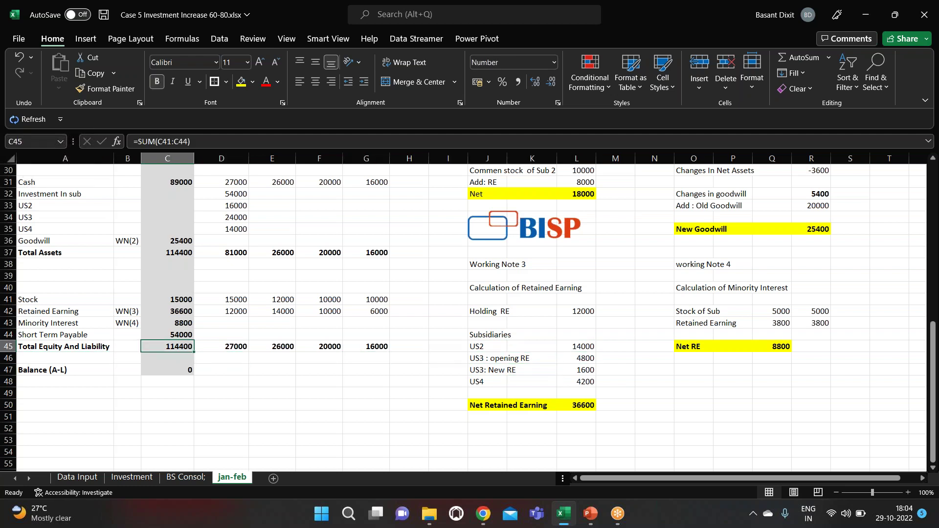
pyautogui.press('Down')
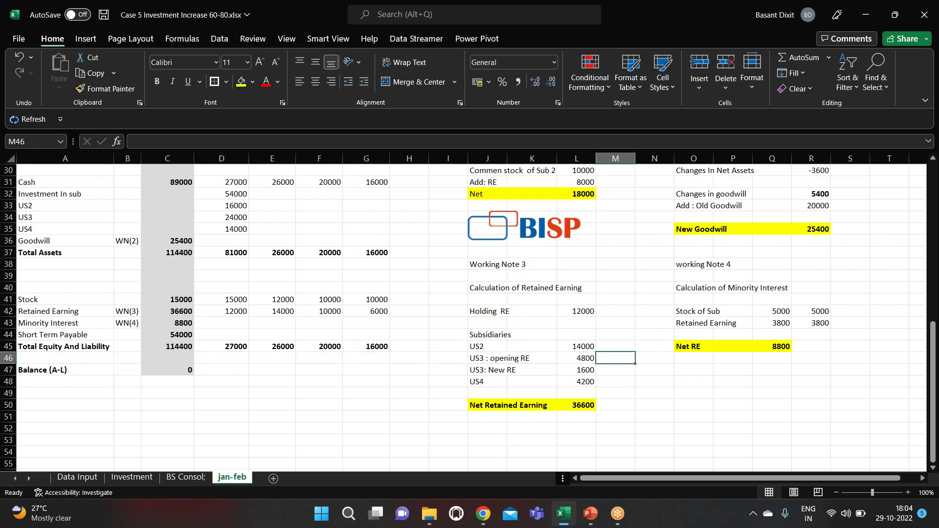
# Recalculate the US3 opening retained earning in M46 as U3's January retained earnings (F17) times 0.6
pyautogui.write('+')
pyautogui.press('Left')
pyautogui.press('Left')
pyautogui.press('Left')
pyautogui.press('Left')
pyautogui.press('Left')
pyautogui.press('Left')
pyautogui.press('Left')
pyautogui.press('Left')
pyautogui.press('Left')
pyautogui.press('Left')
pyautogui.press('Left')
pyautogui.press('Up')
pyautogui.press('Up')
pyautogui.press('Up')
pyautogui.press('Up')
pyautogui.press('Up')
pyautogui.press('Up')
pyautogui.press('Up')
pyautogui.press('Up')
pyautogui.press('Up')
pyautogui.press('Up')
pyautogui.press('Up')
pyautogui.press('Up')
pyautogui.press('Up')
pyautogui.press('Up')
pyautogui.press('Up')
pyautogui.press('Up')
pyautogui.press('Up')
pyautogui.press('Up')
pyautogui.press('Up')
pyautogui.press('Up')
pyautogui.press('Up')
pyautogui.press('Right')
pyautogui.press('Down')
pyautogui.press('Down')
pyautogui.press('Down')
pyautogui.press('Down')
pyautogui.press('Down')
pyautogui.press('Down')
pyautogui.press('Down')
pyautogui.press('Down')
pyautogui.press('Down')
pyautogui.press('Down')
pyautogui.press('Down')
pyautogui.press('Down')
pyautogui.press('Down')
pyautogui.press('Down')
pyautogui.press('Down')
pyautogui.press('Down')
pyautogui.press('Up')
pyautogui.press('Right')
pyautogui.press('Up')
pyautogui.press('Up')
pyautogui.press('Up')
pyautogui.press('Up')
pyautogui.press('Up')
pyautogui.press('Up')
pyautogui.press('Up')
pyautogui.press('Up')
pyautogui.press('Up')
pyautogui.press('Up')
pyautogui.press('Up')
pyautogui.press('Up')
pyautogui.press('Up')
pyautogui.press('Up')
pyautogui.press('Up')
pyautogui.press('Up')
pyautogui.press('Up')
pyautogui.press('Up')
pyautogui.press('Up')
pyautogui.press('Up')
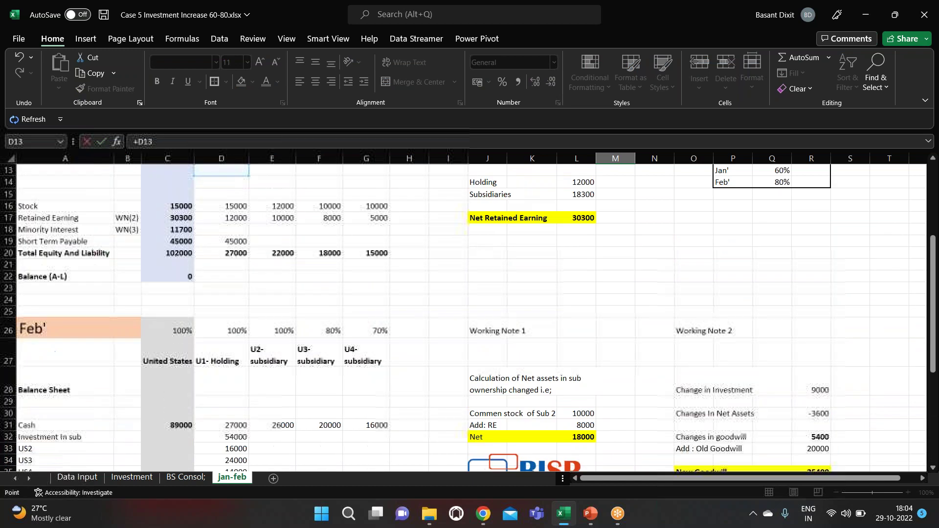
pyautogui.press('Right')
pyautogui.press('Right')
pyautogui.press('Down')
pyautogui.press('Down')
pyautogui.press('Down')
pyautogui.press('Down')
pyautogui.press('Down')
pyautogui.press('Down')
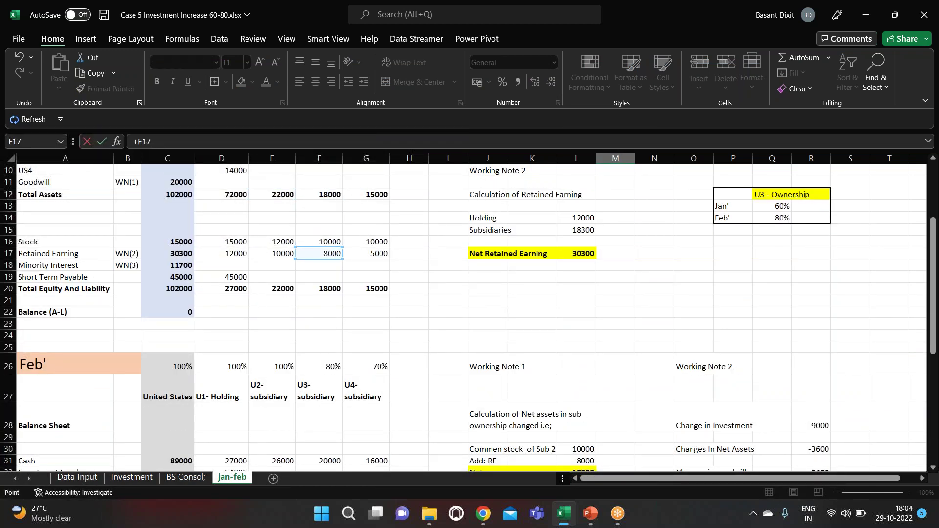
pyautogui.write('*.')
pyautogui.press('Return')
pyautogui.click(622, 448)
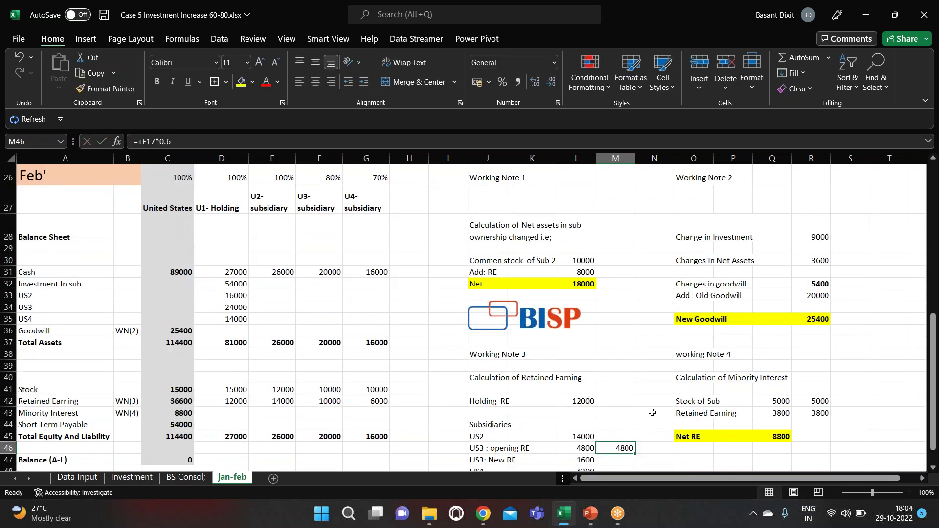
# Inspect the formula behind the U3 subsidiary's February retained earnings to see its January and new portions
pyautogui.scroll(-4, 631, 387)
pyautogui.click(617, 280)
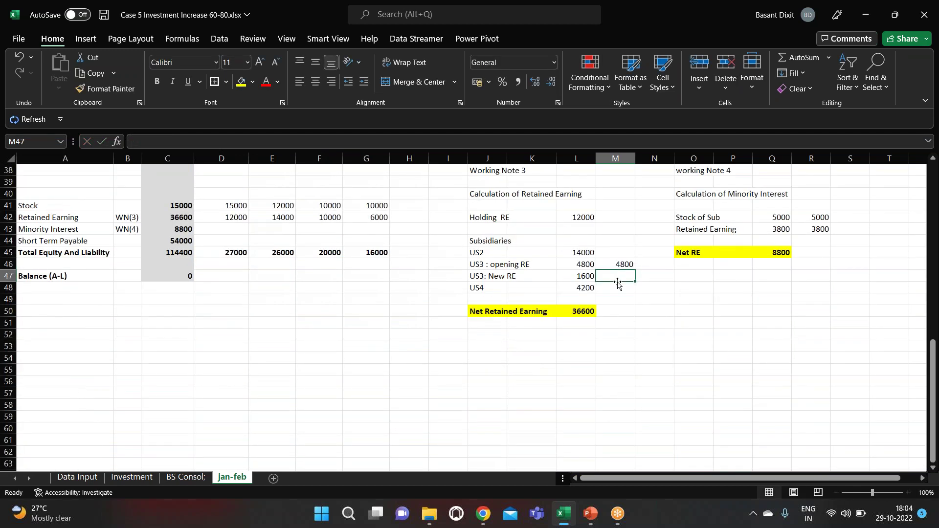
pyautogui.scroll(3, 617, 283)
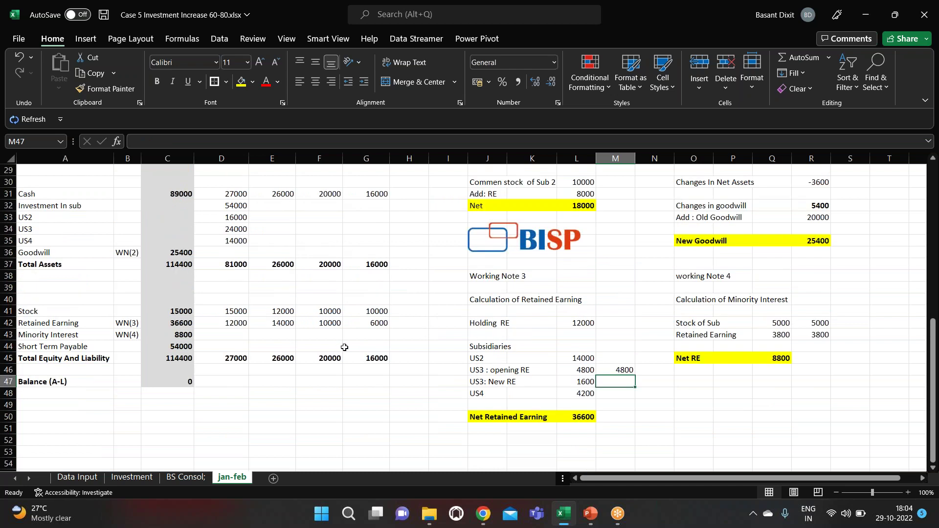
pyautogui.click(325, 323)
pyautogui.press('F2')
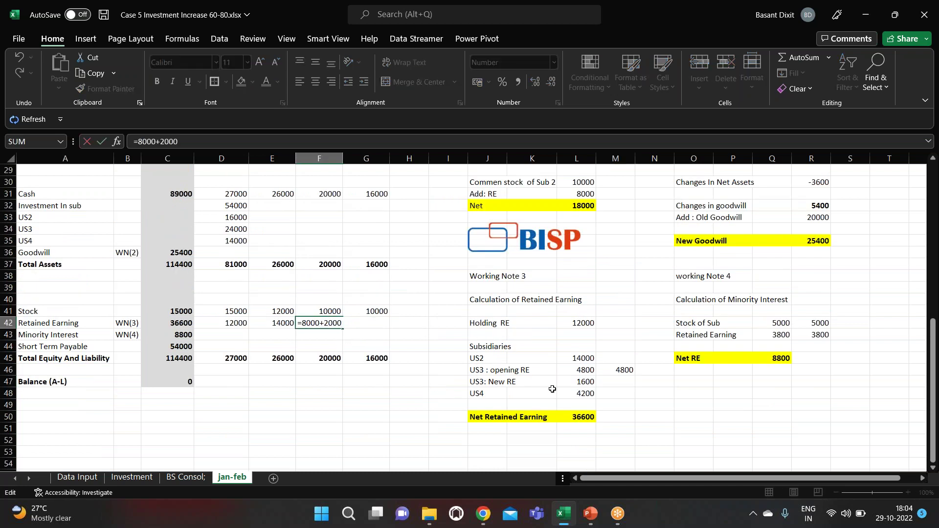
pyautogui.click(631, 381)
pyautogui.write('+')
pyautogui.press('Left')
pyautogui.press('Left')
pyautogui.press('Left')
pyautogui.press('Right')
pyautogui.press('Right')
pyautogui.press('Right')
pyautogui.press('Return')
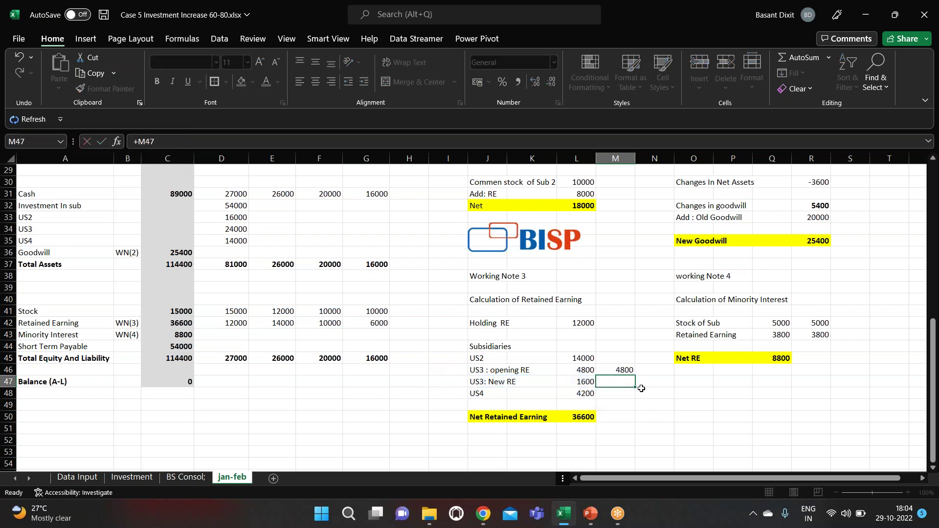
# Recalculate the US3 new retained earning in M47 as 2000*0.8 and check the sum of both US3 recalculations
pyautogui.write('+2000*.80')
pyautogui.press('Return')
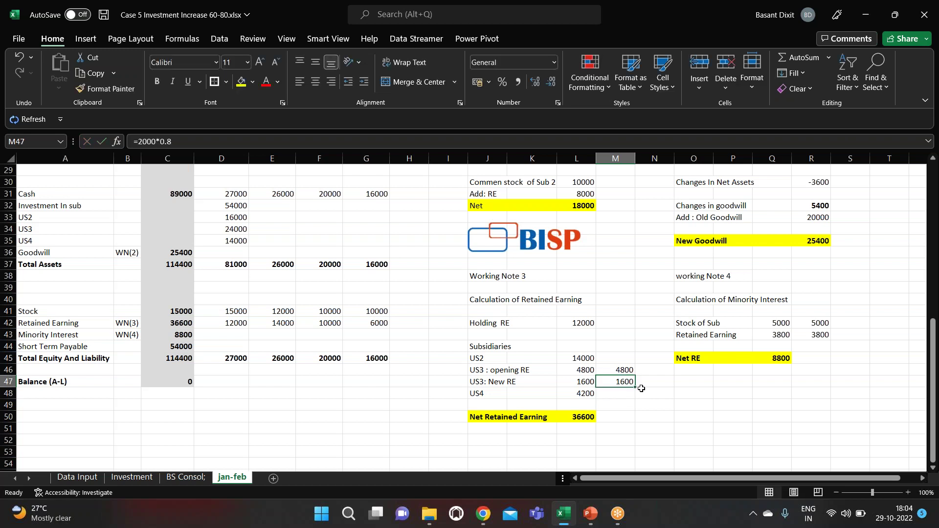
pyautogui.press('Up')
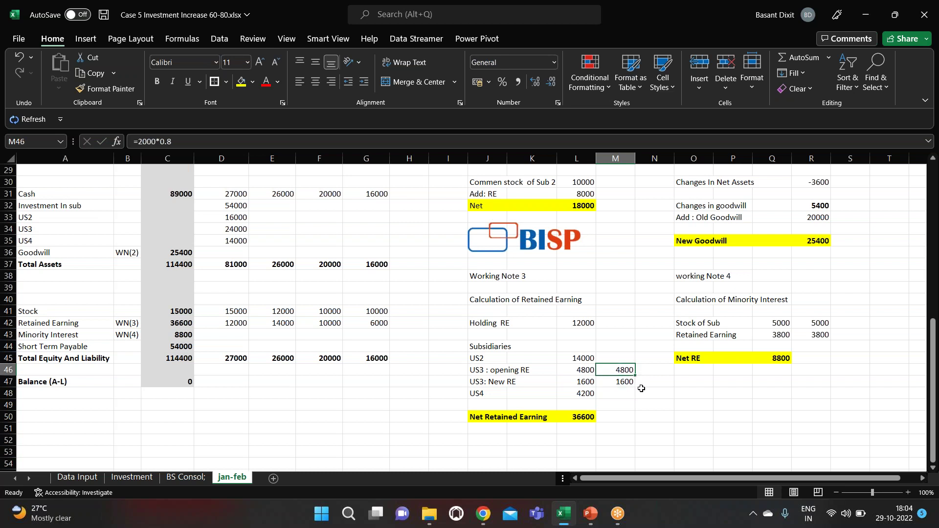
pyautogui.hotkey('shift', 'Down')
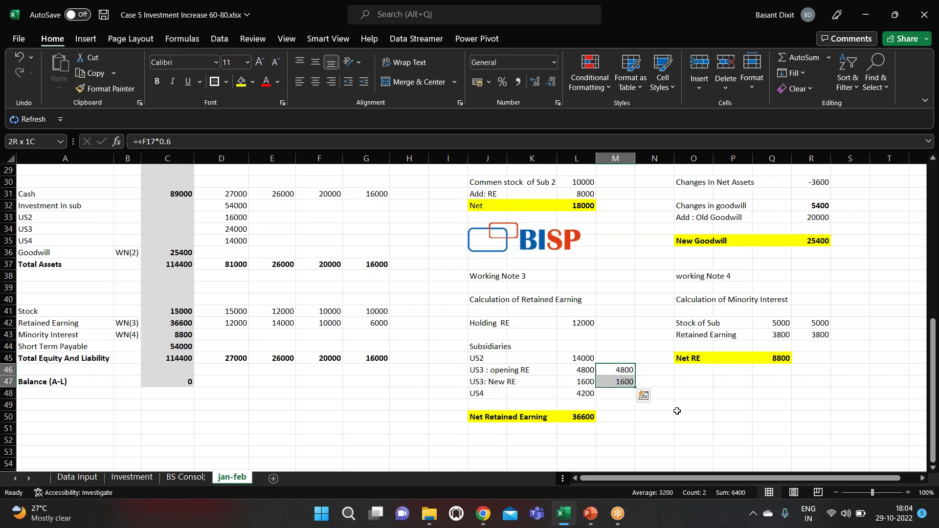
# Inspect the US4 retained earning formula in Working Note 3 and check the sum of the holding and subsidiary amounts
pyautogui.click(608, 395)
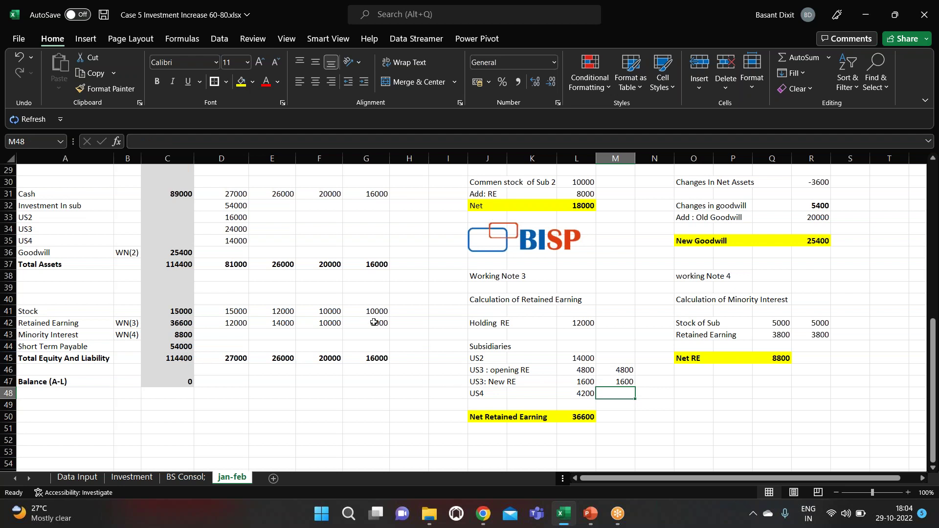
pyautogui.press('F2')
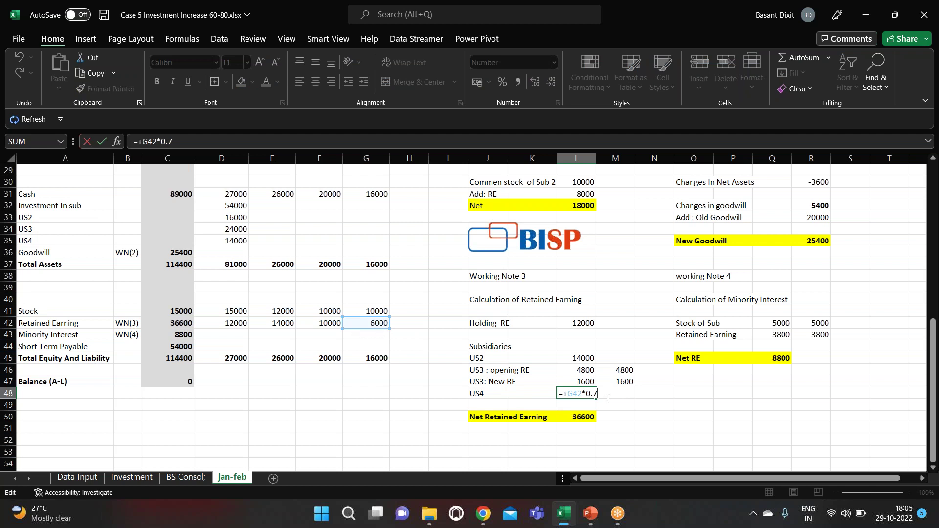
pyautogui.hotkey('ctrl', 'Return')
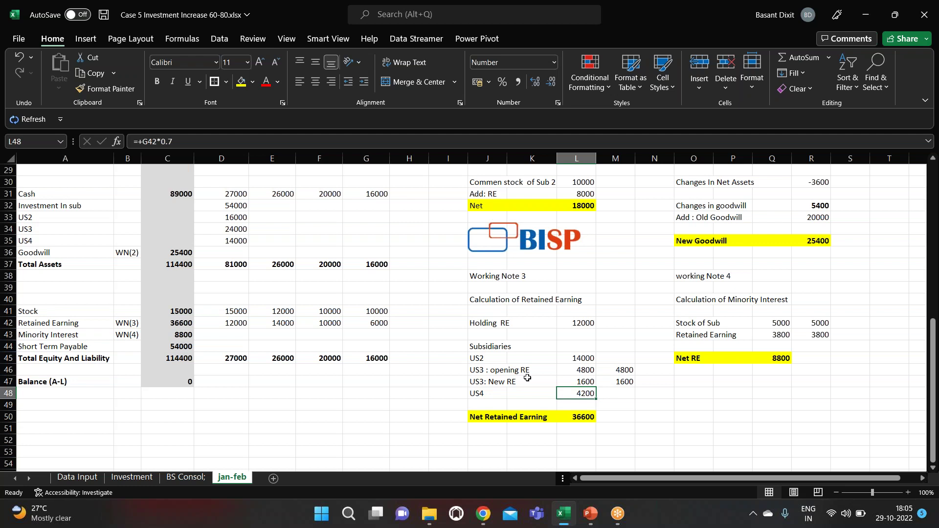
pyautogui.click(621, 396)
pyautogui.moveTo(577, 320); pyautogui.dragTo(585, 393)
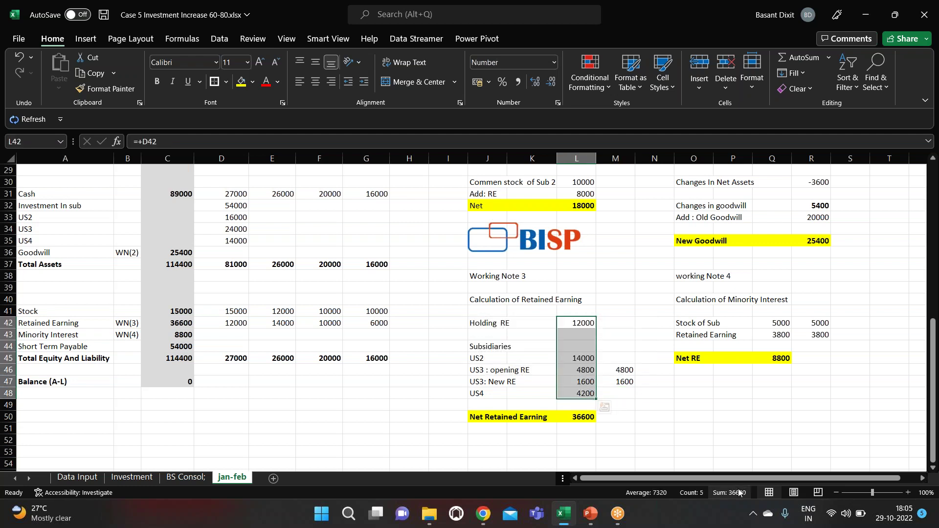
pyautogui.click(778, 410)
# Compare the February minority interest formula in Working Note 4 with the January stock and retained earnings amounts in Working Note 3
pyautogui.scroll(1, 721, 404)
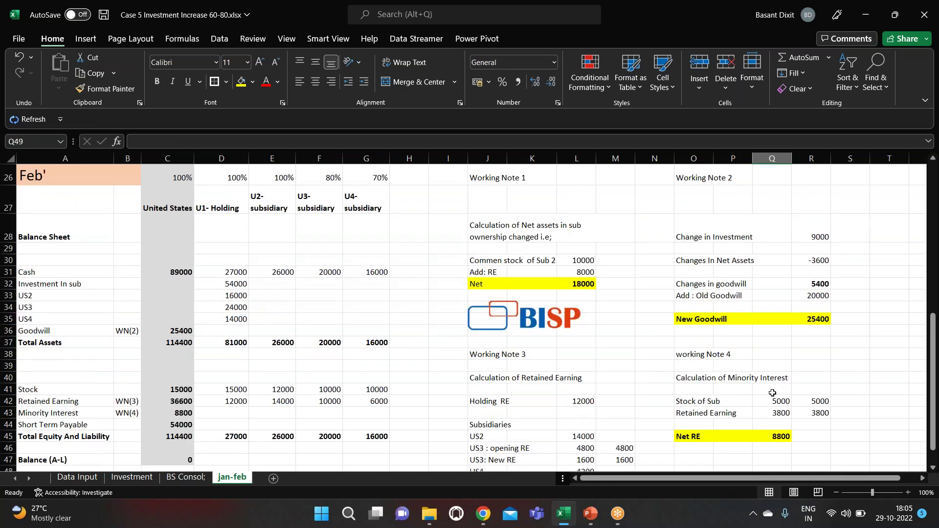
pyautogui.scroll(-2, 788, 390)
pyautogui.click(815, 322)
pyautogui.scroll(10, 802, 313)
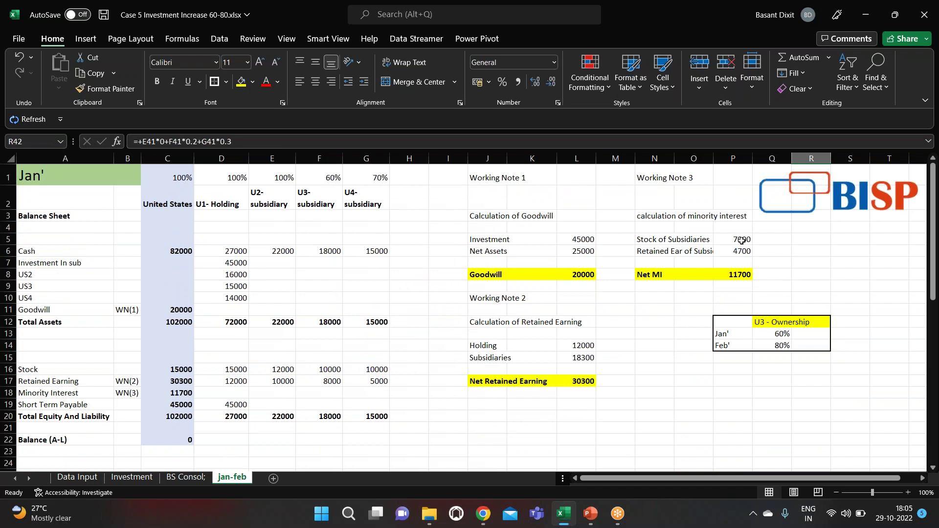
pyautogui.moveTo(742, 240); pyautogui.dragTo(740, 250)
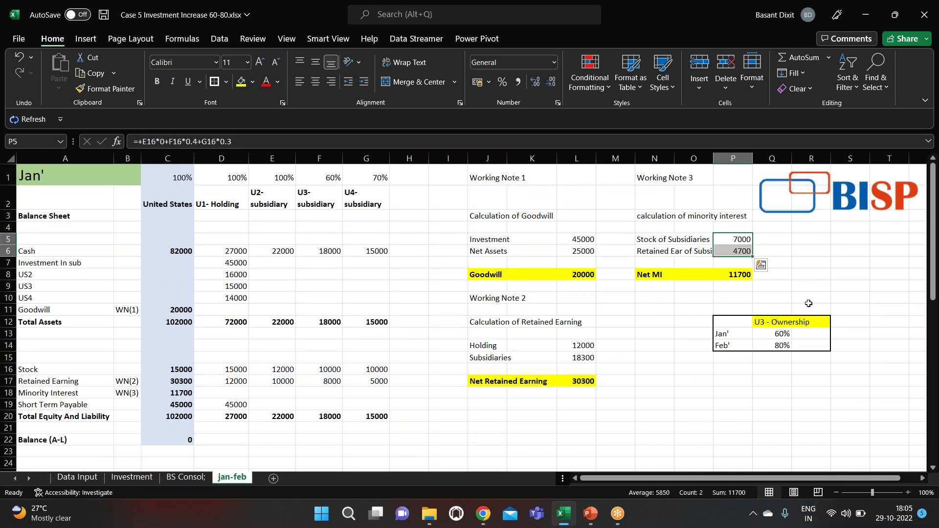
pyautogui.click(766, 381)
# Clear the duplicate stock and retained earning check values in R42:R43 beside the February minority interest calculation
pyautogui.scroll(-9, 765, 380)
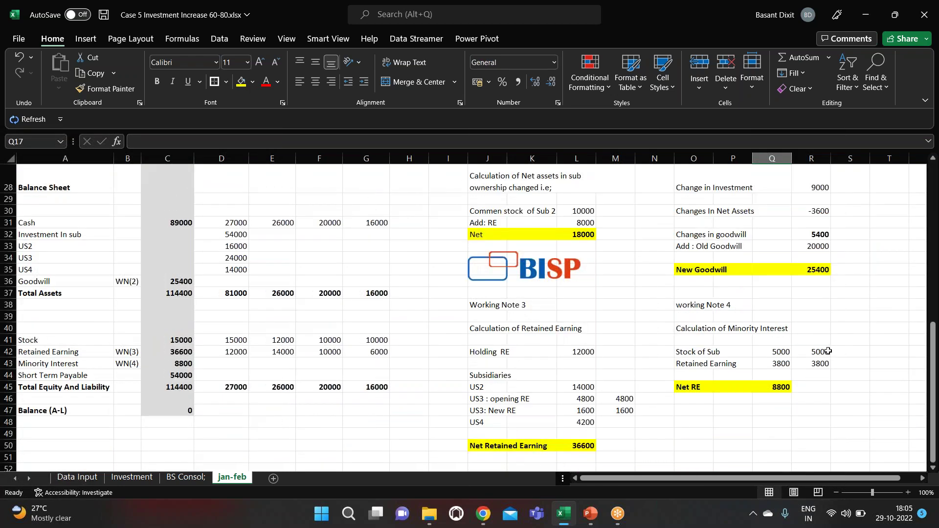
pyautogui.click(826, 352)
pyautogui.keyDown('shift'); pyautogui.click(822, 365); pyautogui.keyUp('shift')
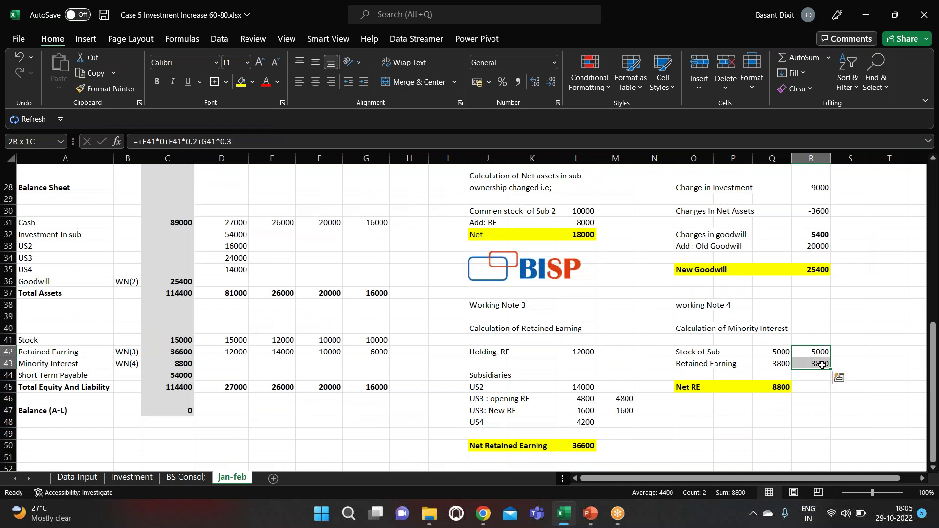
pyautogui.press('Delete')
pyautogui.write('+')
pyautogui.press('Left')
pyautogui.press('Escape')
pyautogui.write('`')
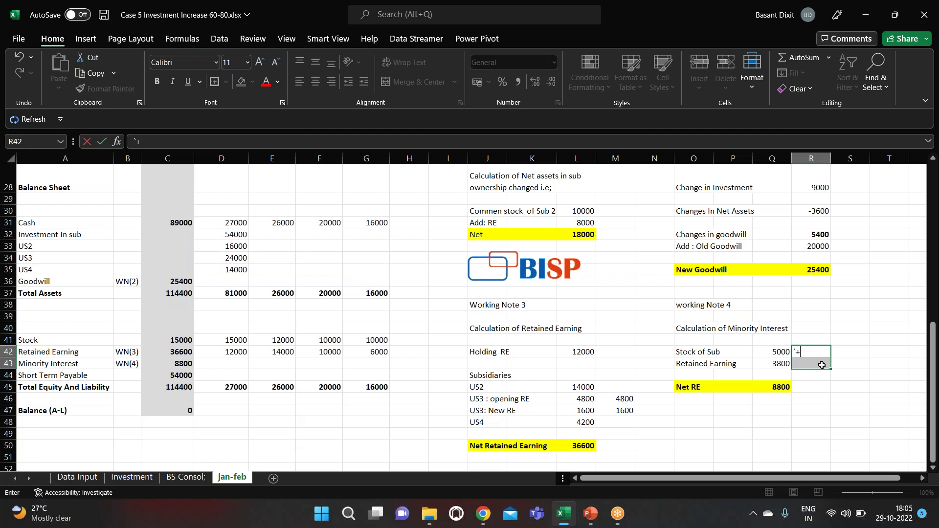
pyautogui.press('Escape')
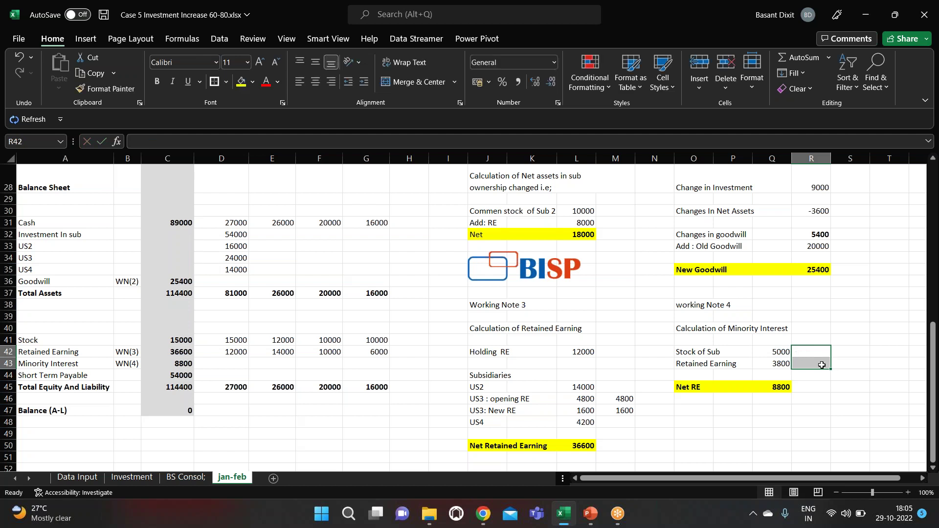
# Enter a check formula in R42 for the minority share of subsidiary stock, combining E41*0, F41.20 and G41*0.3
pyautogui.write('+')
pyautogui.press('Escape')
pyautogui.write('+')
pyautogui.press('Left')
pyautogui.press('Left')
pyautogui.press('Left')
pyautogui.press('Left')
pyautogui.press('Left')
pyautogui.press('Left')
pyautogui.press('Left')
pyautogui.press('Left')
pyautogui.press('Left')
pyautogui.press('Left')
pyautogui.press('Left')
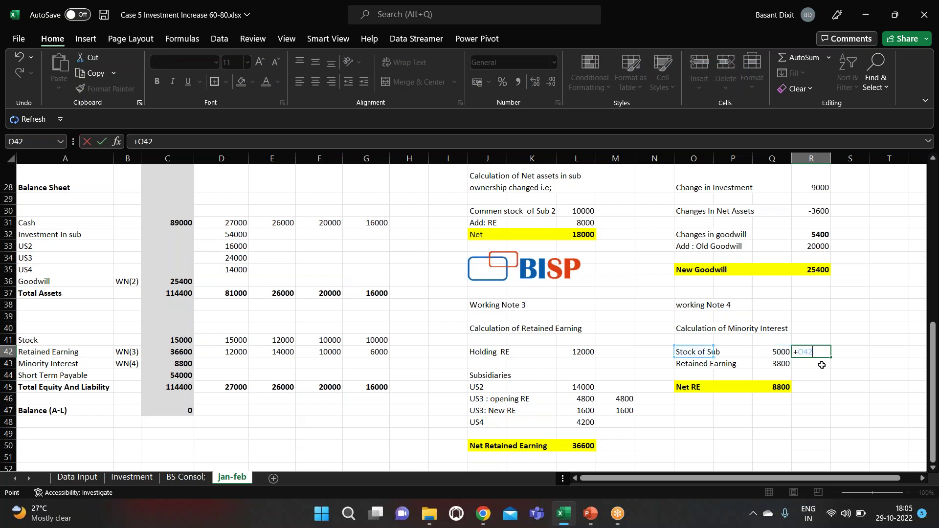
pyautogui.press('Up')
pyautogui.press('Left')
pyautogui.press('Left')
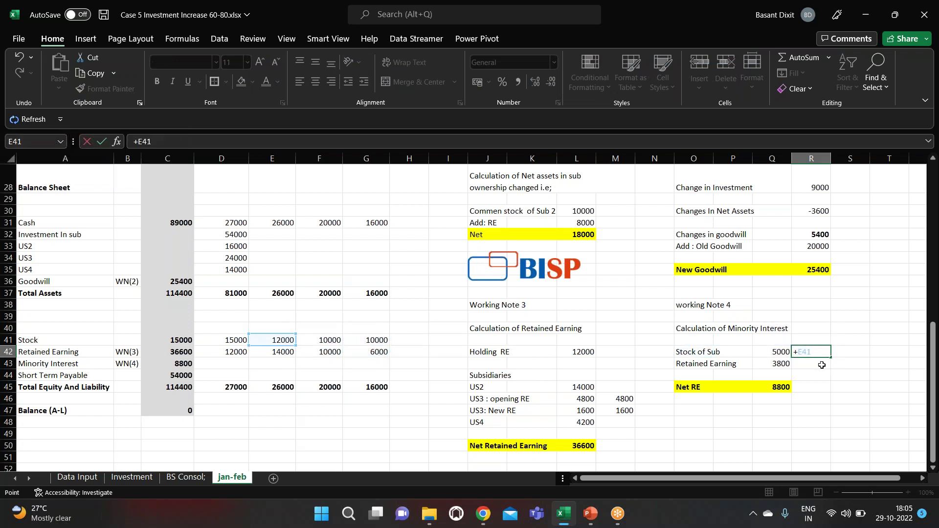
pyautogui.scroll(7, 328, 360)
pyautogui.scroll(-5, 321, 370)
pyautogui.scroll(-6, 303, 391)
pyautogui.scroll(3, 423, 371)
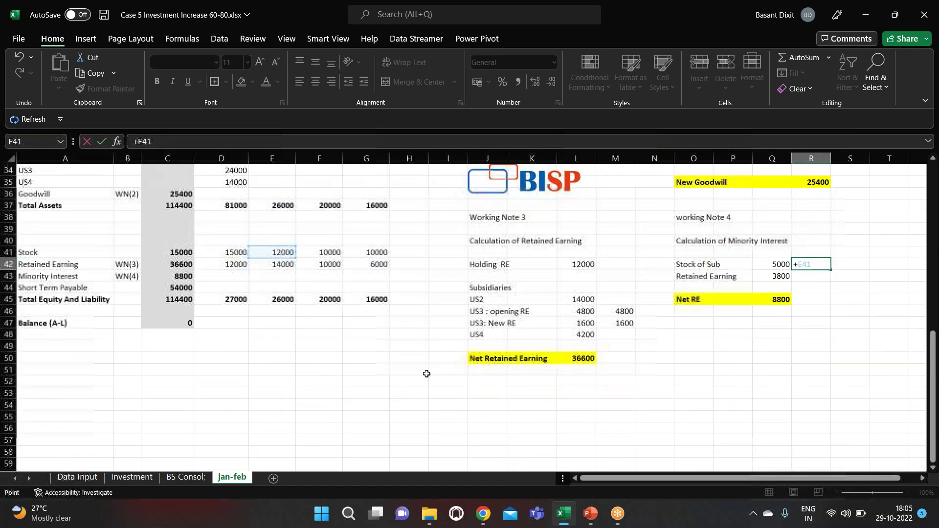
pyautogui.write('*')
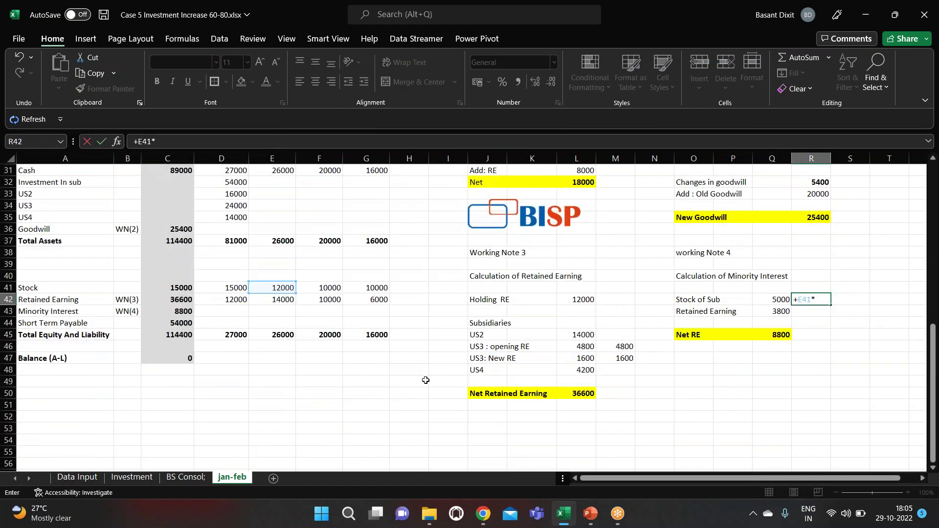
pyautogui.click(333, 287)
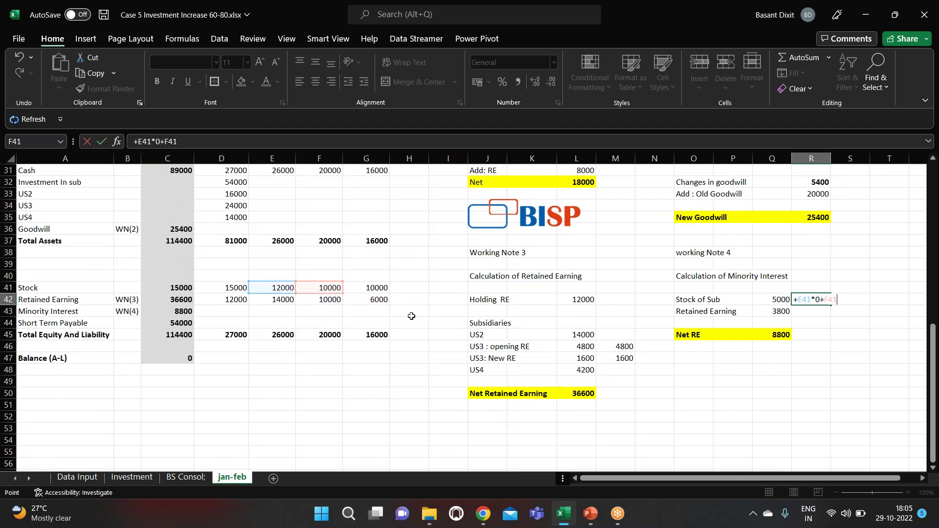
pyautogui.write('.8')
pyautogui.press('BackSpace')
pyautogui.press('BackSpace')
pyautogui.click(367, 288)
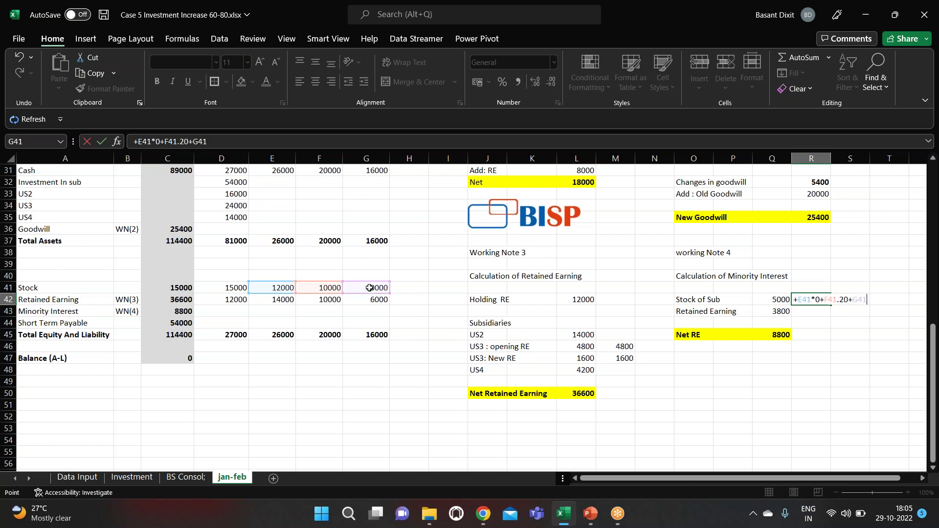
pyautogui.write('*')
pyautogui.press('Return')
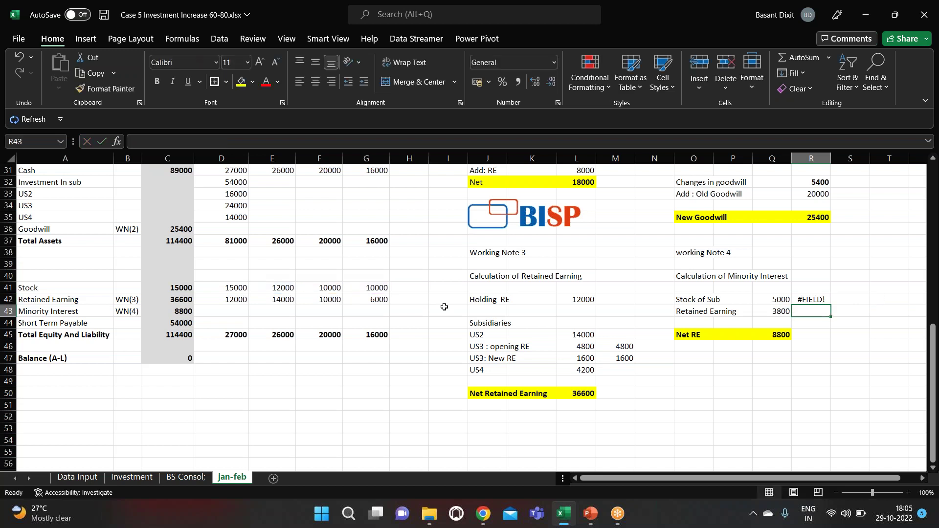
# Correct the R42 stock formula so that F41 is multiplied by 0.20
pyautogui.doubleClick(824, 302)
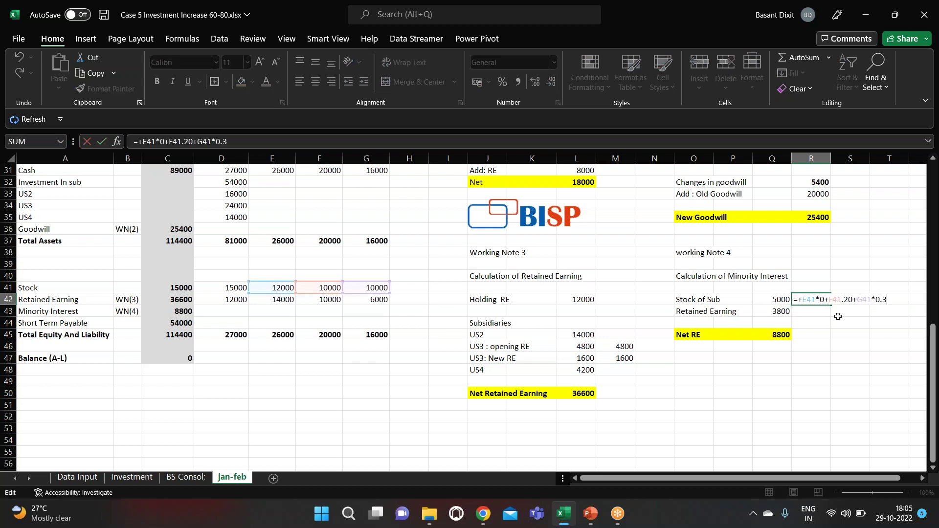
pyautogui.click(858, 303)
pyautogui.write('*')
pyautogui.press('Return')
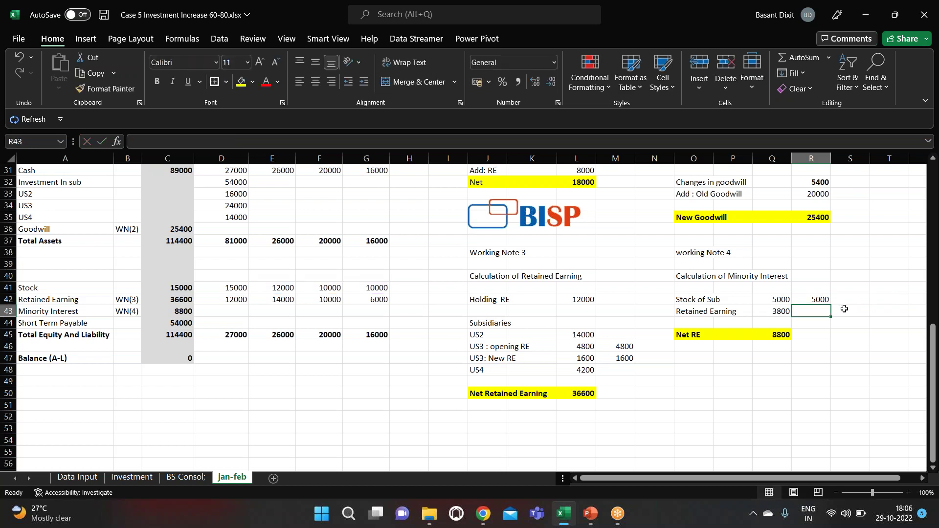
# Recalculate the minority share of subsidiary retained earnings in R43 as E42*0+F42*.20+G42*.30
pyautogui.write('+')
pyautogui.press('Left')
pyautogui.press('Left')
pyautogui.press('Left')
pyautogui.press('Left')
pyautogui.press('Left')
pyautogui.press('Left')
pyautogui.press('Left')
pyautogui.press('Up')
pyautogui.press('Left')
pyautogui.press('Left')
pyautogui.press('Left')
pyautogui.press('Left')
pyautogui.press('Left')
pyautogui.press('Left')
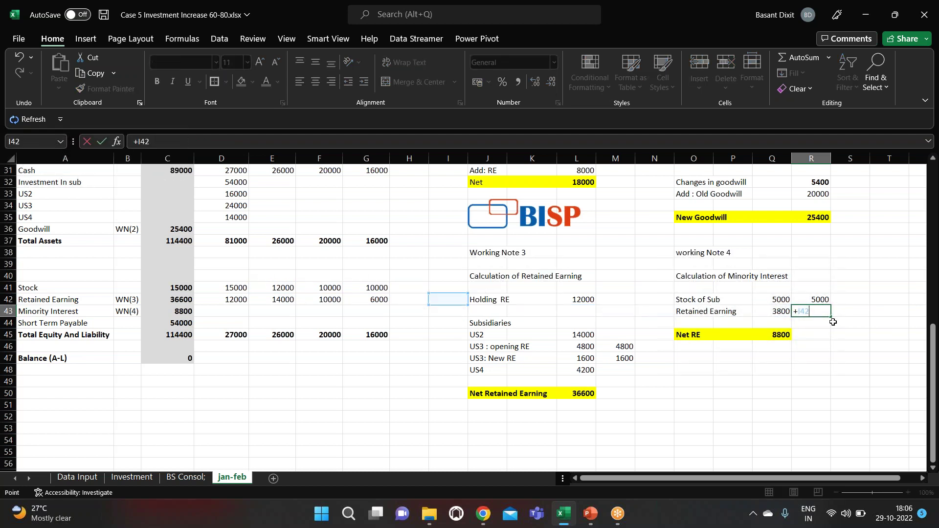
pyautogui.write('*')
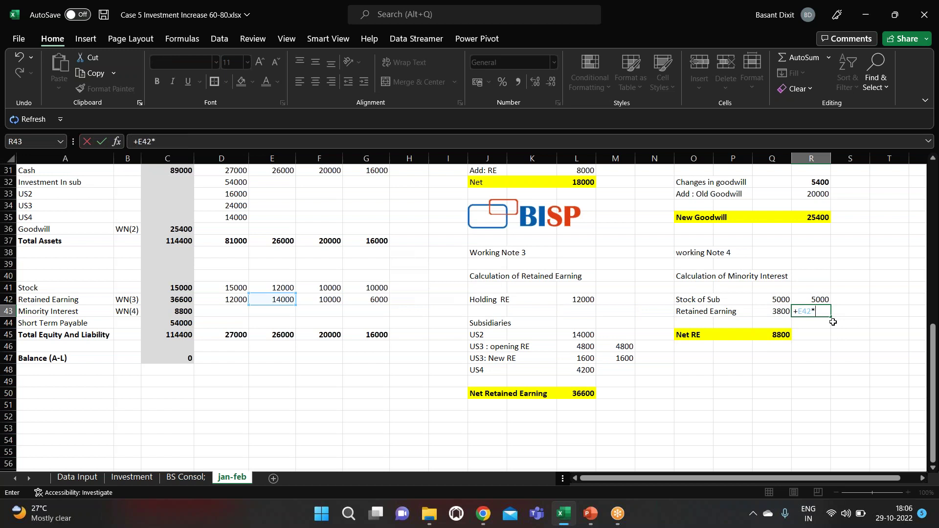
pyautogui.write('0+')
pyautogui.press('Left')
pyautogui.press('Left')
pyautogui.press('Left')
pyautogui.press('Left')
pyautogui.press('Left')
pyautogui.press('Left')
pyautogui.press('Left')
pyautogui.press('Left')
pyautogui.press('Left')
pyautogui.press('Left')
pyautogui.press('Left')
pyautogui.press('Up')
pyautogui.press('Left')
pyautogui.write('*')
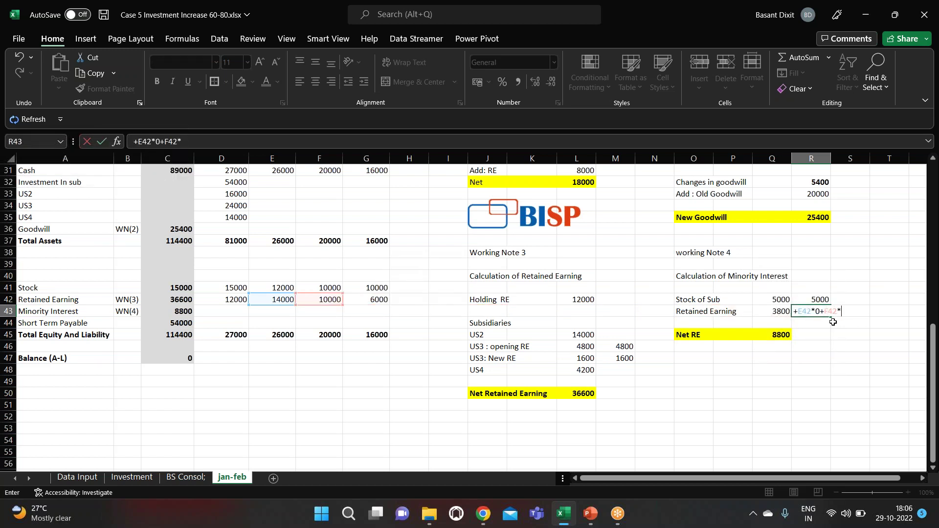
pyautogui.write('.20+')
pyautogui.press('Left')
pyautogui.press('Left')
pyautogui.press('Left')
pyautogui.press('Left')
pyautogui.press('Left')
pyautogui.press('Left')
pyautogui.press('Left')
pyautogui.press('Left')
pyautogui.press('Left')
pyautogui.press('Left')
pyautogui.press('Left')
pyautogui.press('Up')
pyautogui.write('*.30')
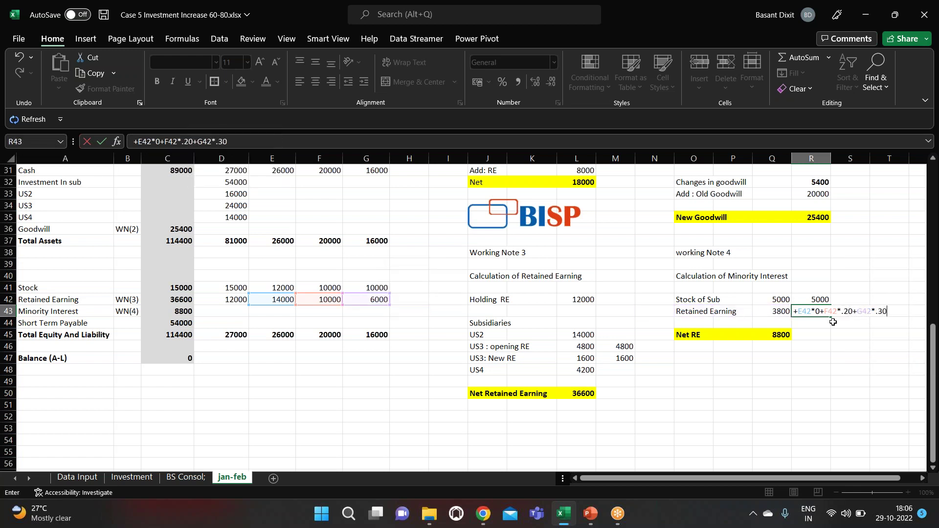
pyautogui.press('Return')
# Compare with the minority interest total formula in Q45 and sum the recalculated stock and retained earnings in R45
pyautogui.press('Up')
pyautogui.press('Up')
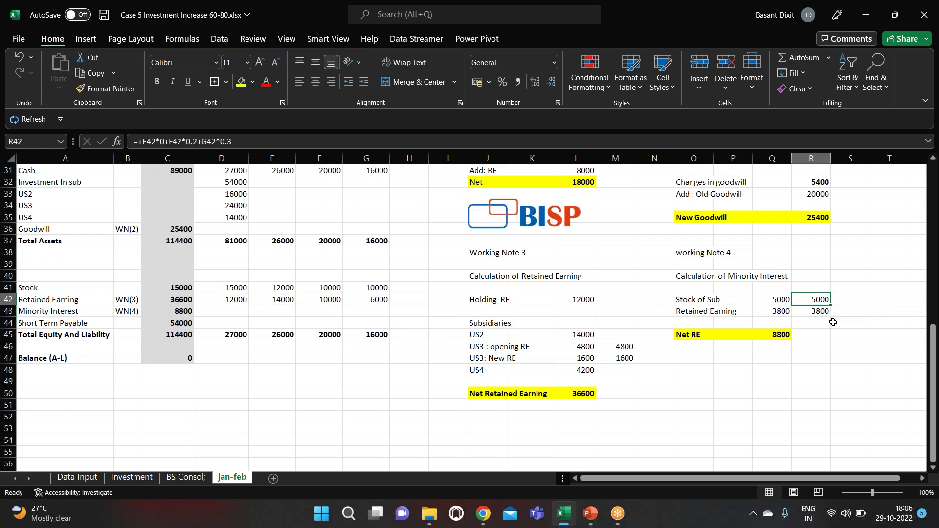
pyautogui.press('Left')
pyautogui.press('Down')
pyautogui.press('Down')
pyautogui.press('Down')
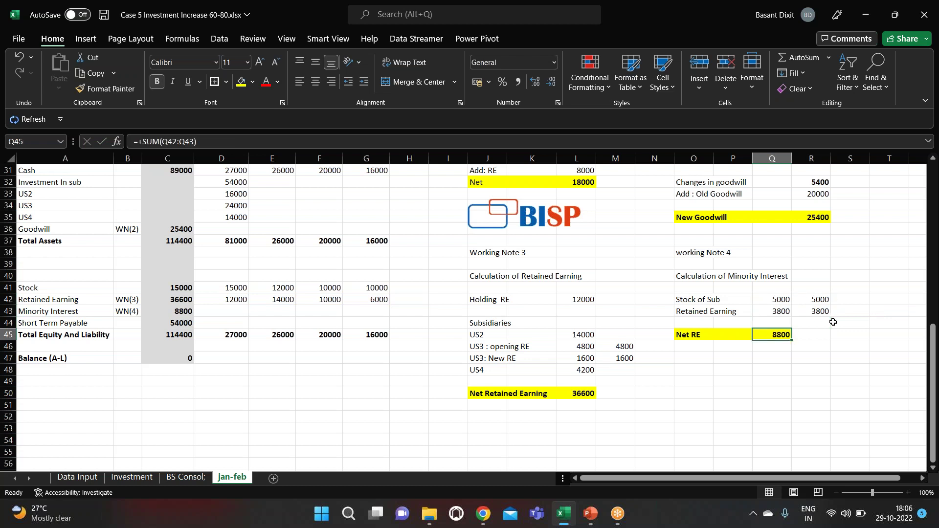
pyautogui.press('Right')
pyautogui.hotkey('alt', '=')
pyautogui.press('Return')
# Clear the minority interest check calculations in R42:R45
pyautogui.press('Up')
pyautogui.press('Up')
pyautogui.press('Up')
pyautogui.press('Up')
pyautogui.hotkey('shift', 'Down')
pyautogui.hotkey('shift', 'Down')
pyautogui.hotkey('shift', 'Down')
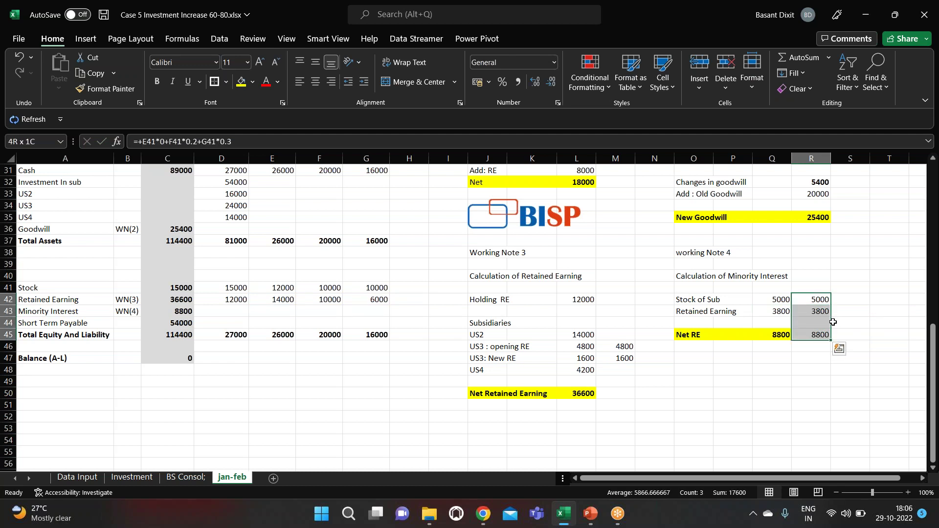
pyautogui.press('Delete')
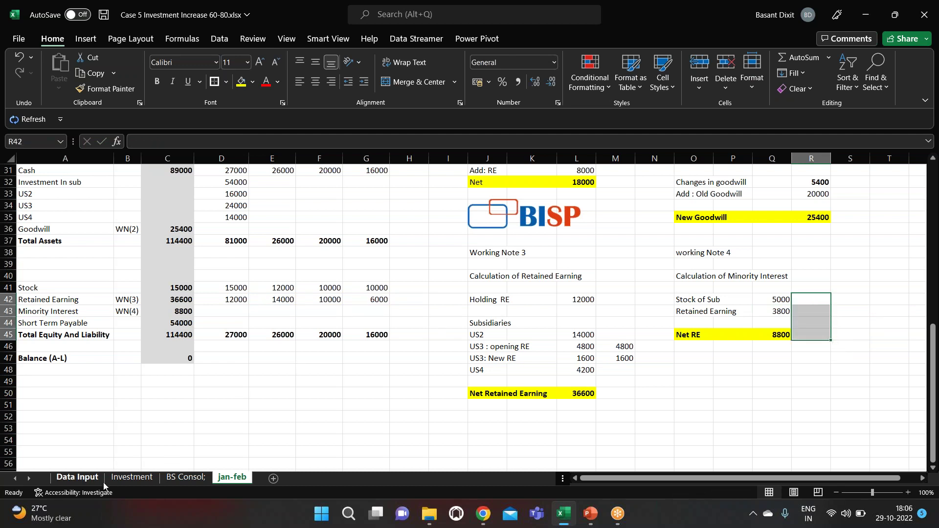
# Open the Data Input sheet, set its period to February and refresh the data
pyautogui.click(77, 477)
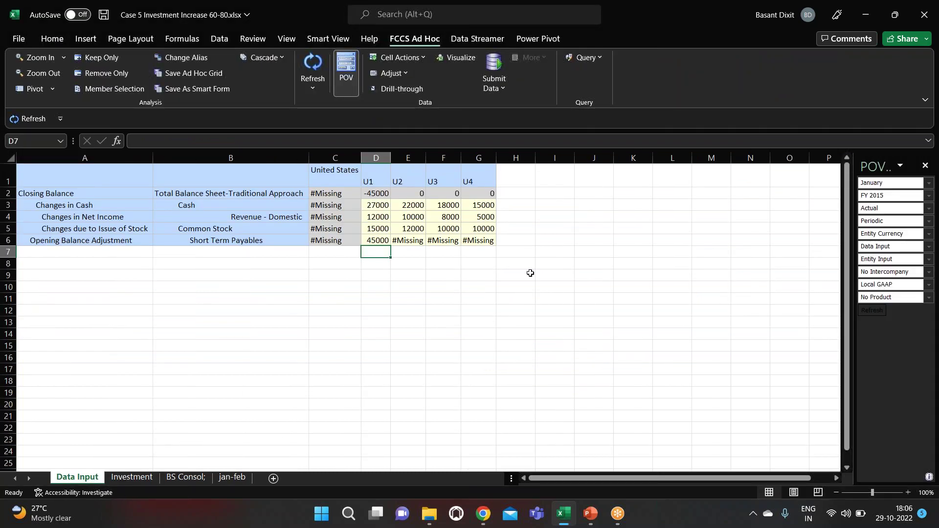
pyautogui.click(929, 183)
pyautogui.click(879, 205)
pyautogui.click(872, 310)
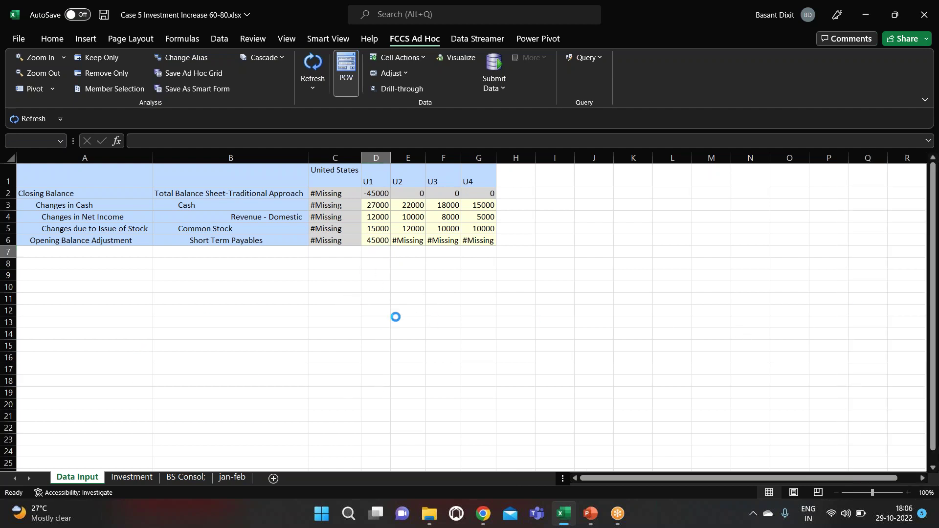
pyautogui.click(413, 322)
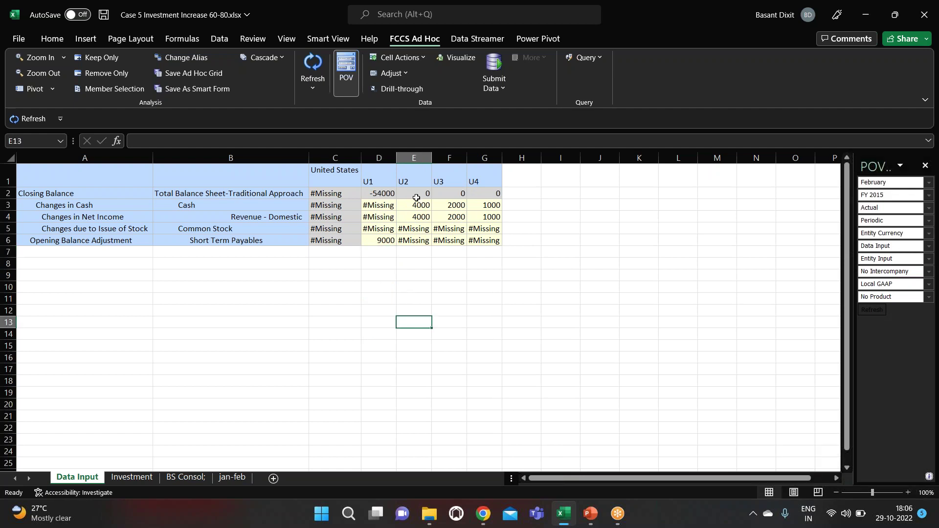
# Examine the February cash and net income changes for U2 to U4 and the short term payables of U1
pyautogui.moveTo(418, 205); pyautogui.dragTo(489, 205)
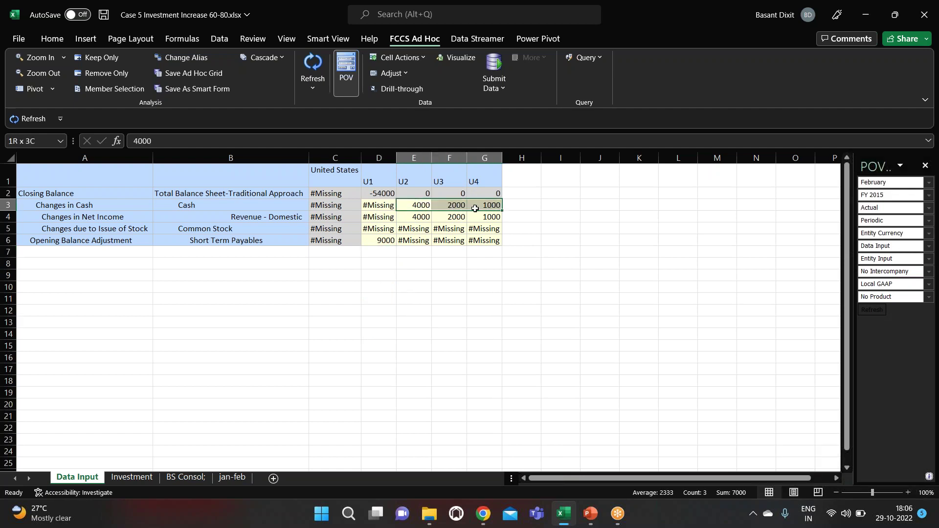
pyautogui.moveTo(418, 281); pyautogui.dragTo(417, 284)
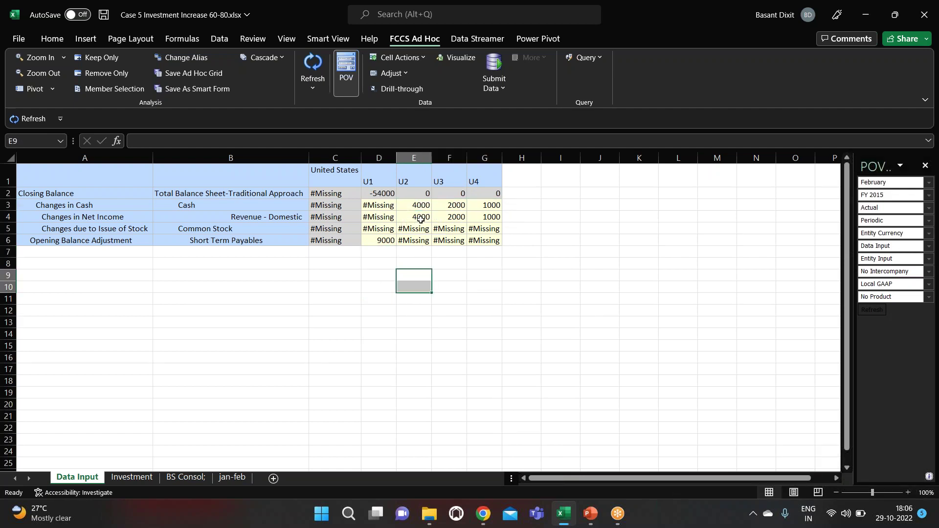
pyautogui.moveTo(422, 217); pyautogui.dragTo(485, 217)
pyautogui.click(381, 288)
pyautogui.click(377, 241)
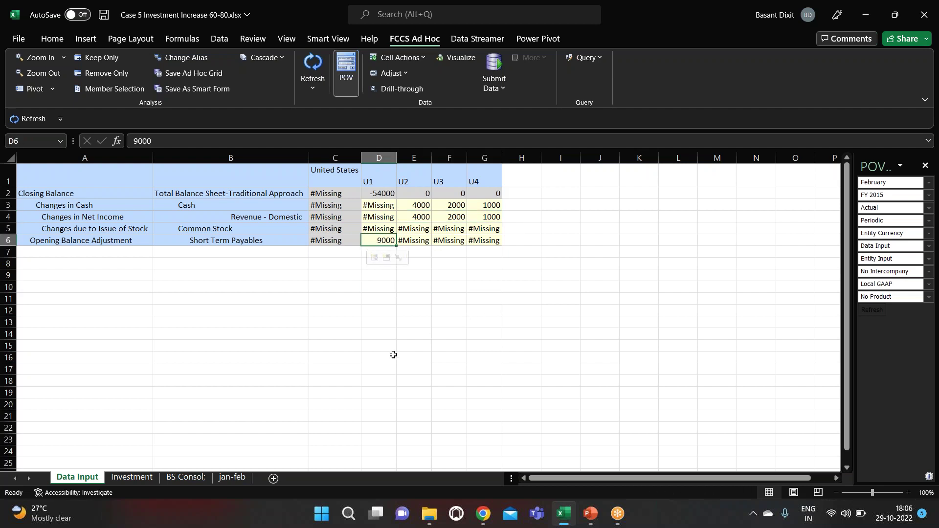
pyautogui.click(384, 310)
pyautogui.click(383, 242)
# Open the Investment sheet, refresh it for February and inspect U1's investment in U3
pyautogui.click(131, 478)
pyautogui.click(287, 217)
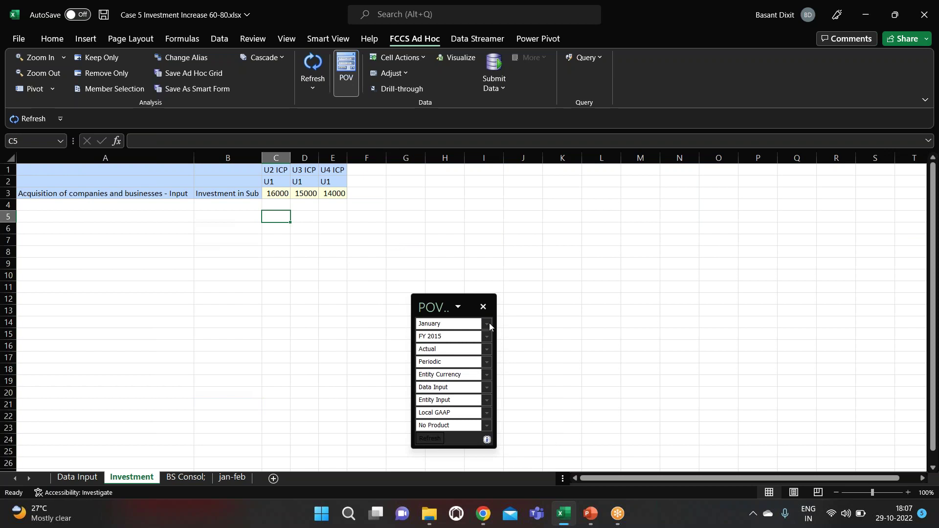
pyautogui.click(486, 324)
pyautogui.click(445, 349)
pyautogui.click(429, 438)
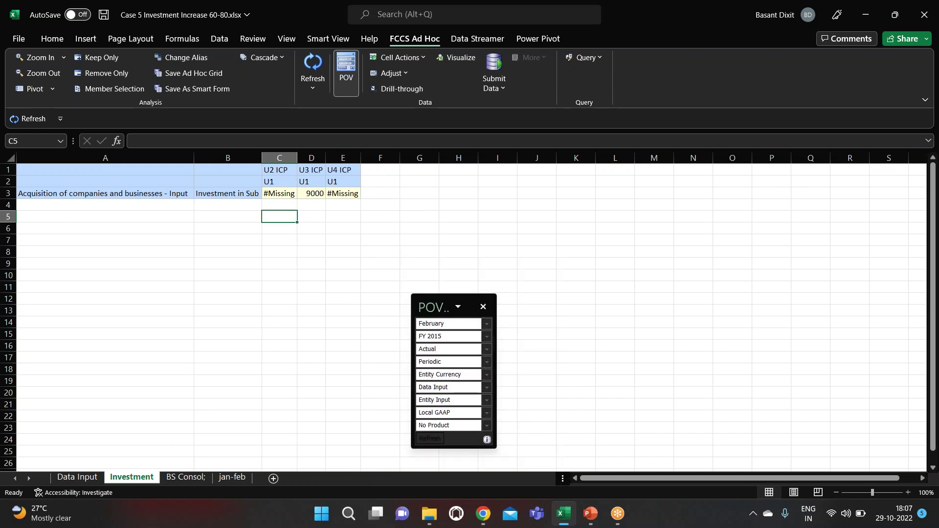
pyautogui.click(329, 203)
pyautogui.click(314, 195)
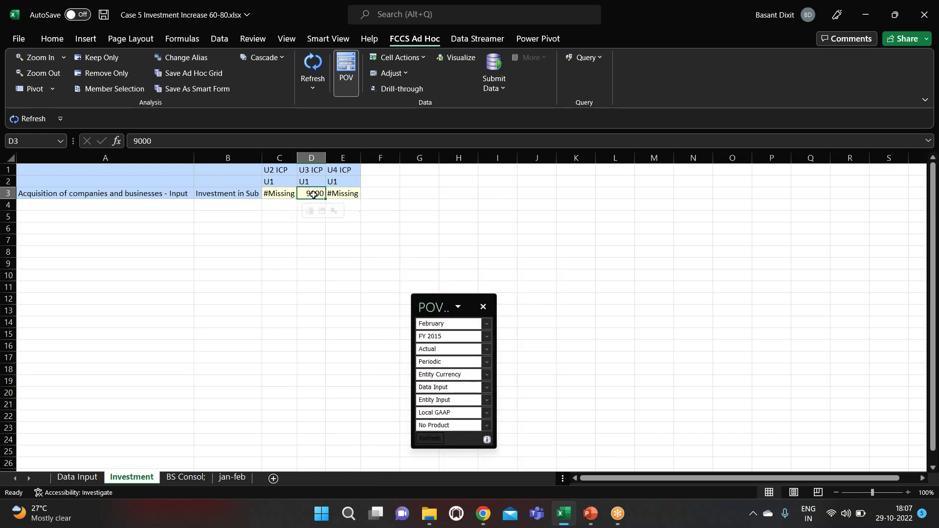
# Go through the jan-feb sheet and bring up the BS Consol sheet
pyautogui.click(230, 480)
pyautogui.hotkey('ctrl', 'pageup')
pyautogui.click(228, 480)
pyautogui.click(185, 478)
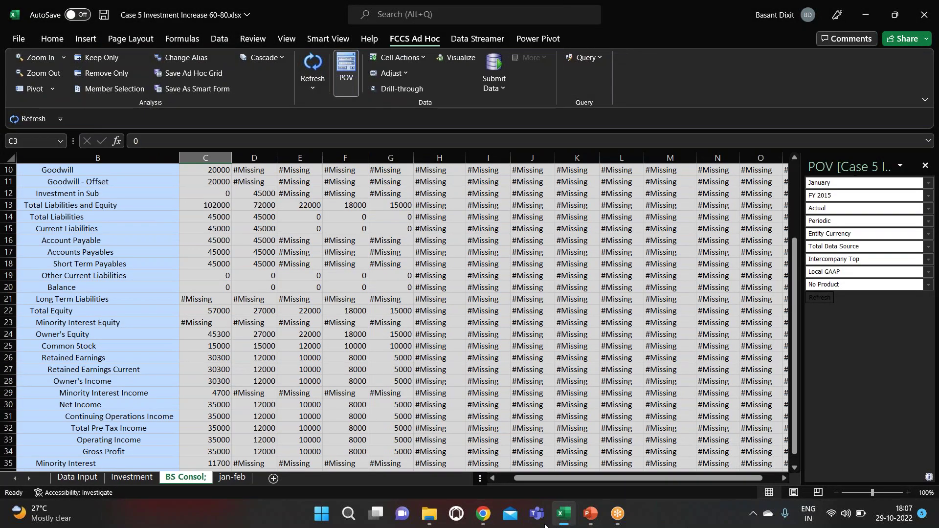
# Switch to Oracle Financial Consolidation and Close in the browser and open the Data Status form
pyautogui.click(484, 513)
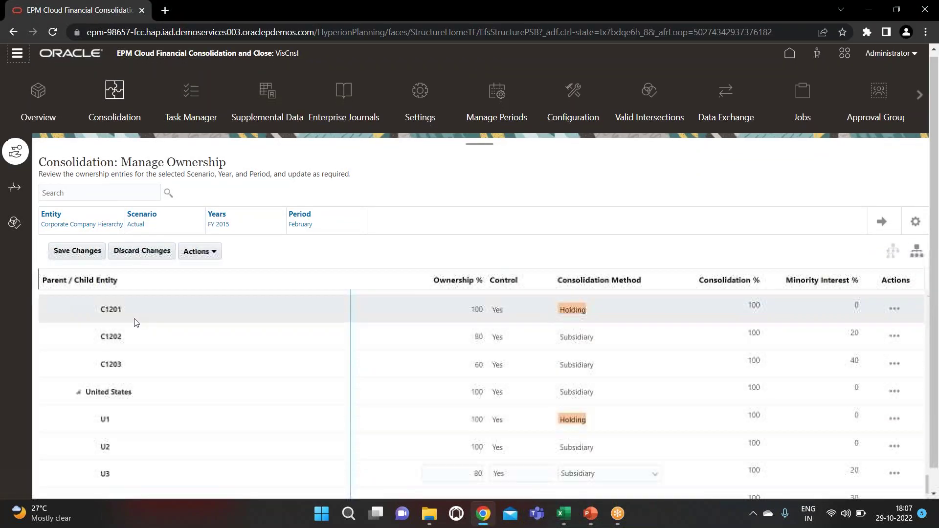
pyautogui.scroll(5, 136, 322)
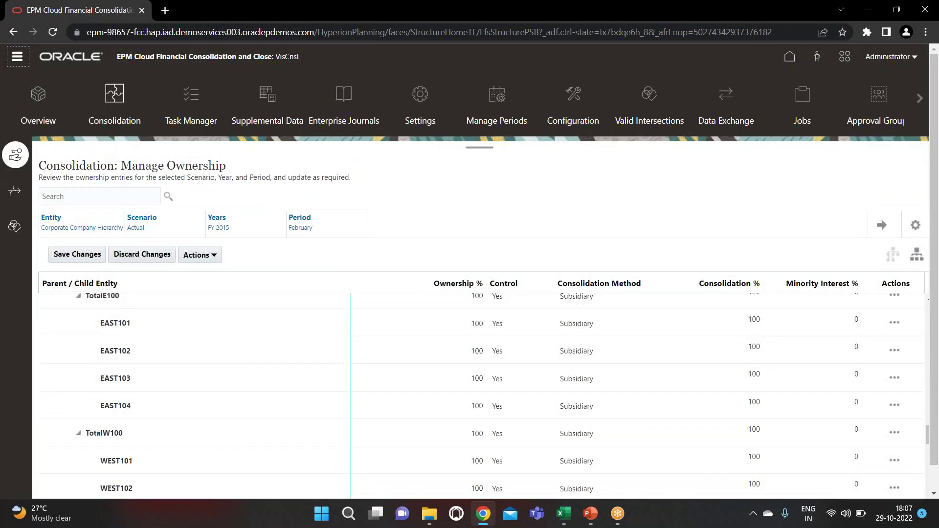
pyautogui.click(17, 57)
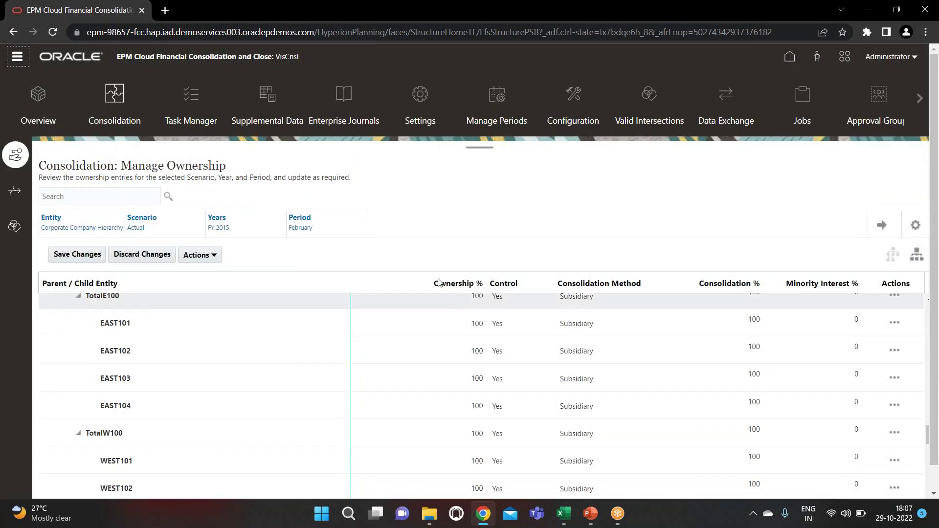
pyautogui.click(228, 252)
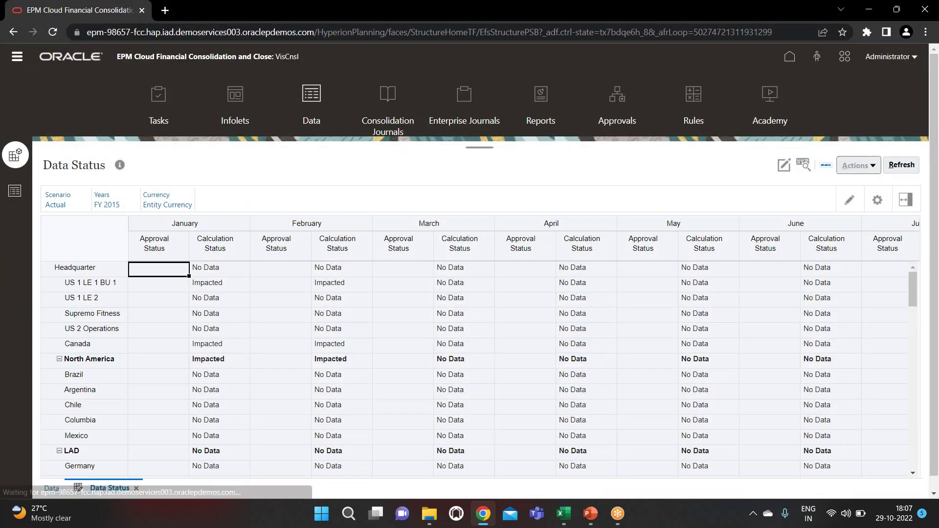
# Open the Consolidate business rule for entity U_100 and choose February as the period
pyautogui.click(858, 165)
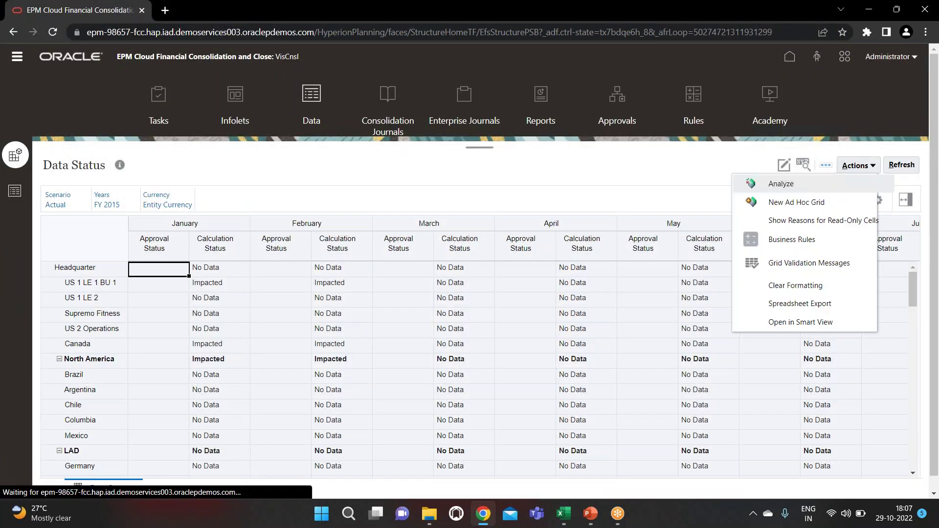
pyautogui.click(783, 240)
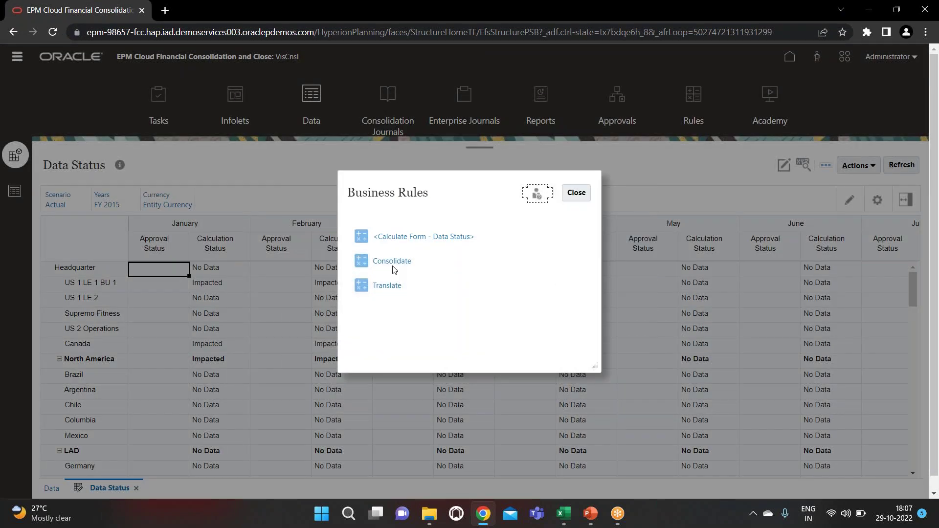
pyautogui.click(394, 262)
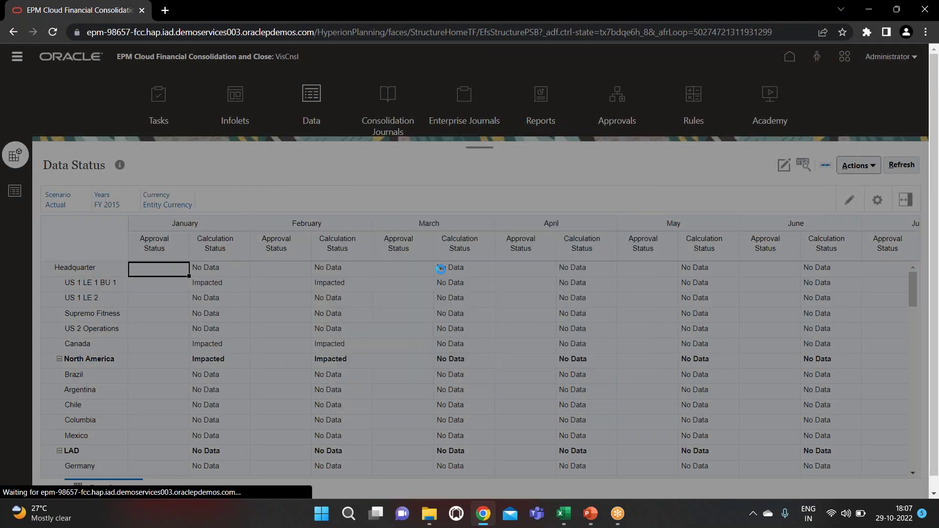
pyautogui.click(359, 188)
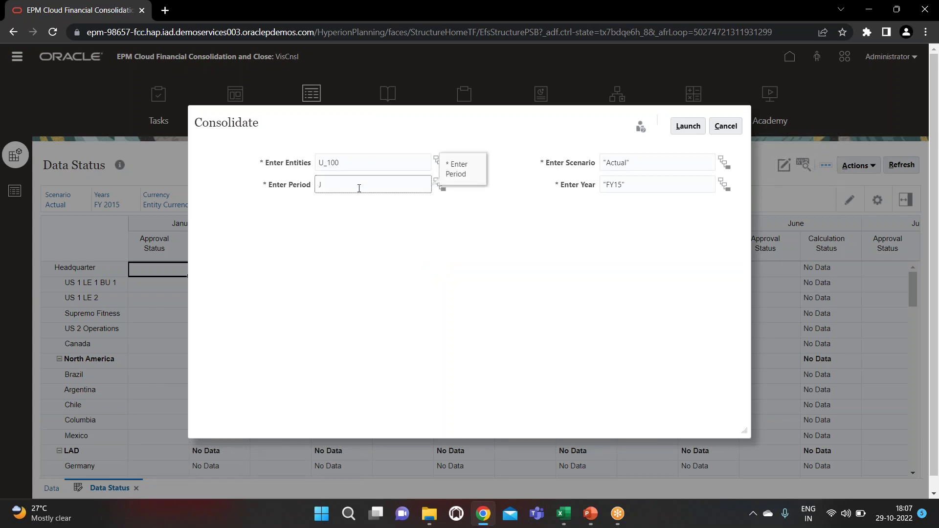
pyautogui.click(440, 187)
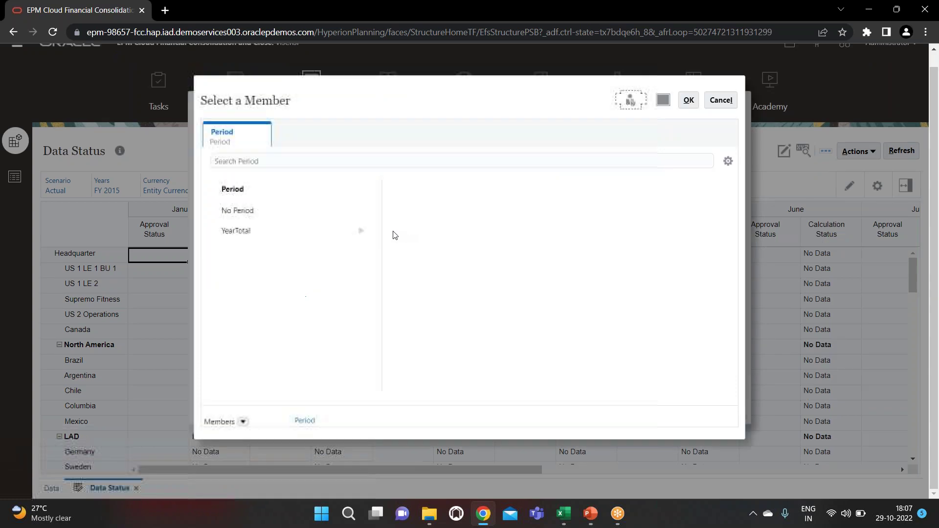
pyautogui.click(306, 177)
pyautogui.write('feb')
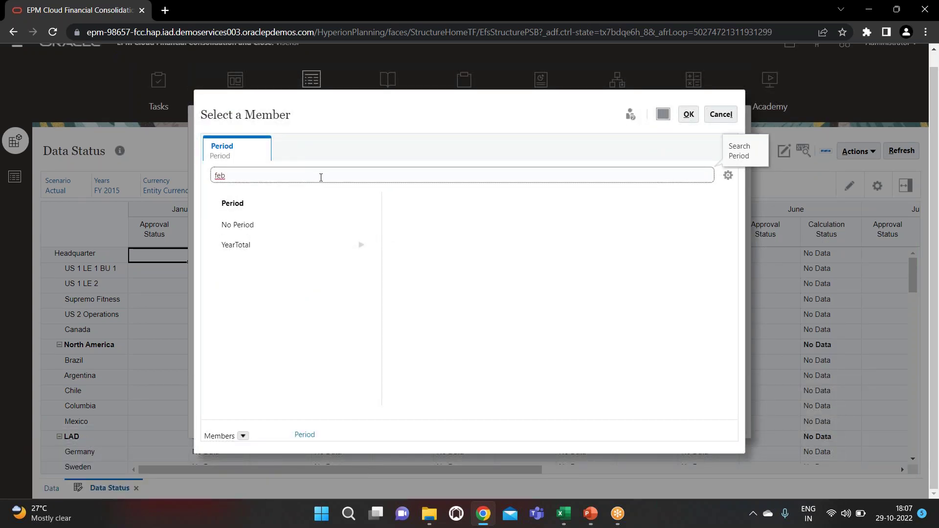
pyautogui.press('Return')
pyautogui.click(249, 229)
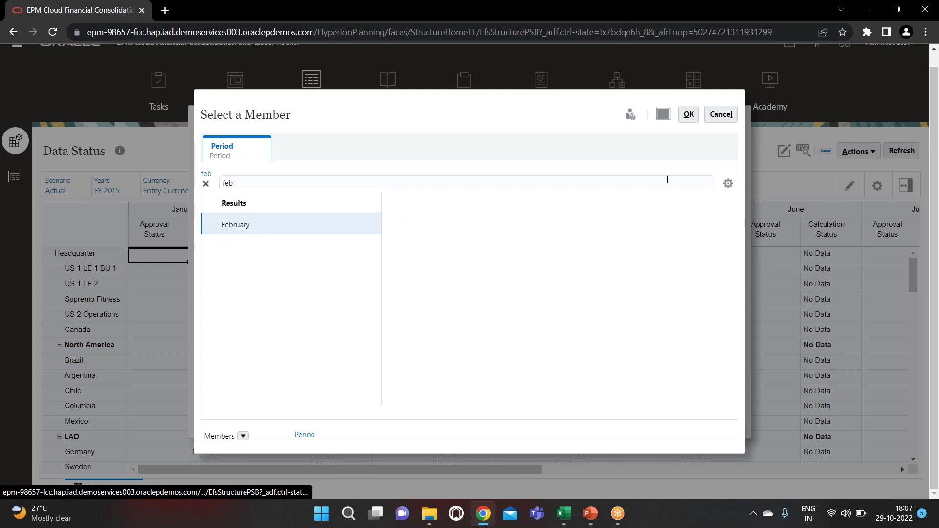
pyautogui.click(689, 115)
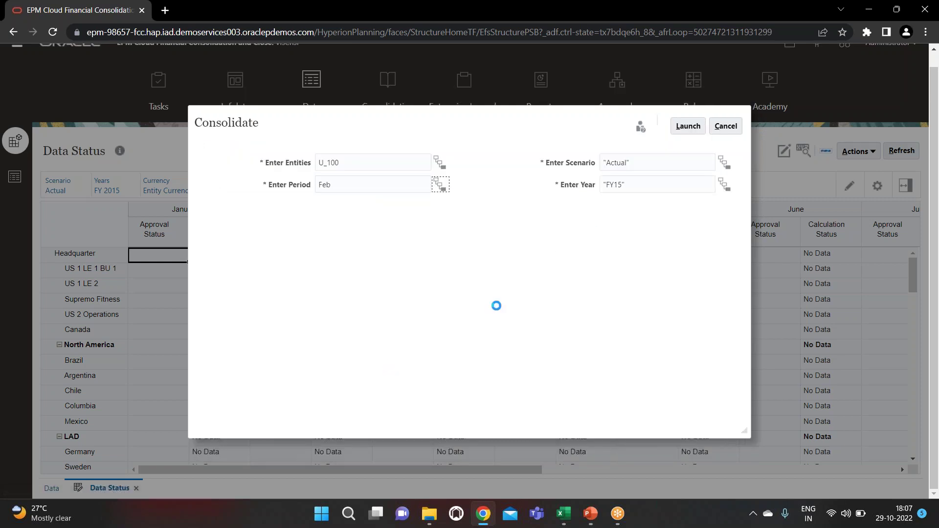
# Launch the consolidation with scenario Actual and year FY15, and look through the entities in the Data Status form
pyautogui.click(645, 159)
pyautogui.click(644, 183)
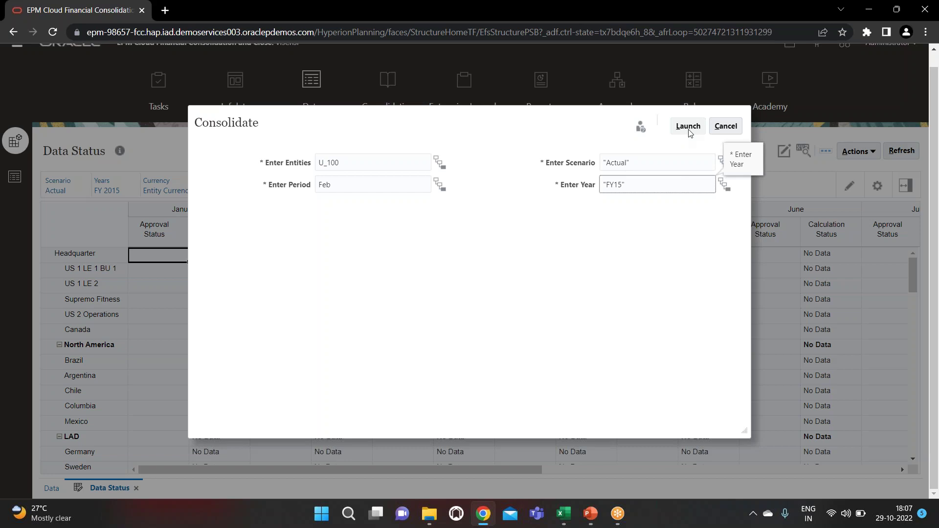
pyautogui.click(689, 130)
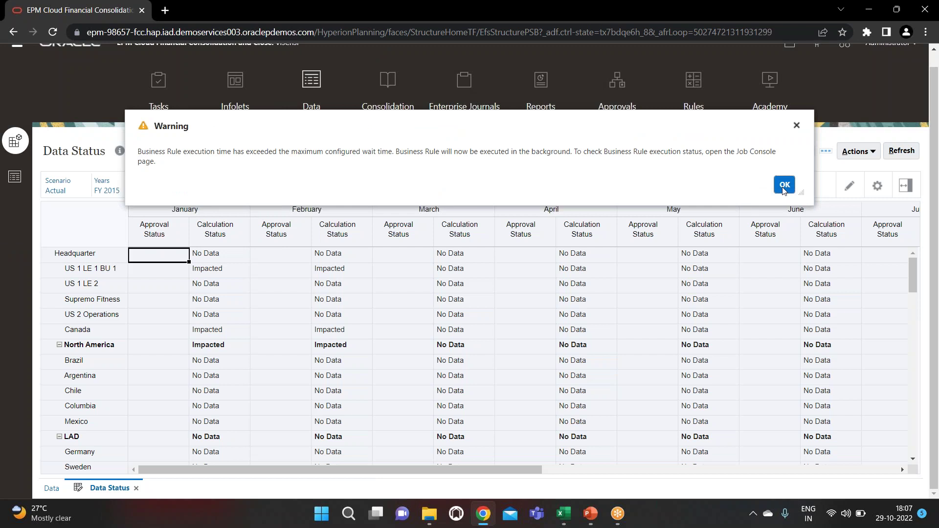
pyautogui.click(784, 185)
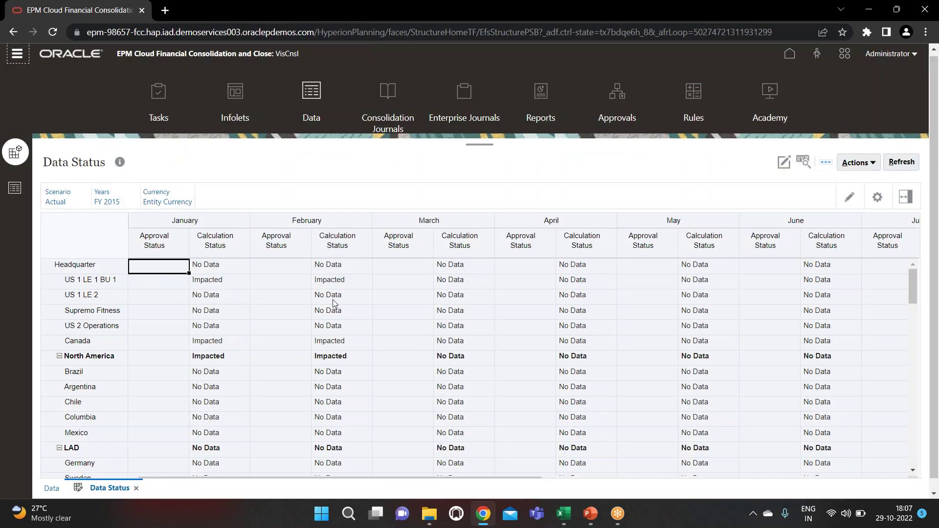
pyautogui.scroll(-20, 282, 323)
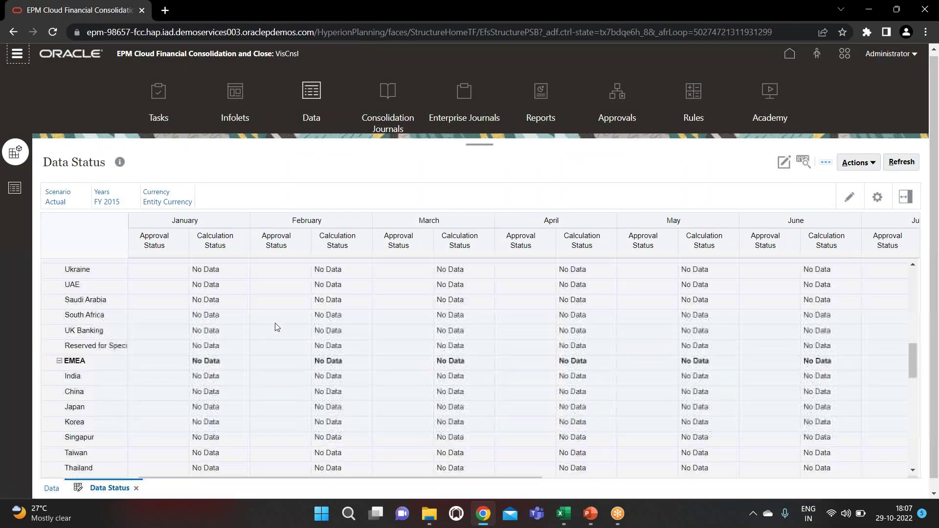
# Switch to the Excel workbook, set the BS Consol sheet's period to February and refresh the data
pyautogui.hotkey('alt', 'Tab')
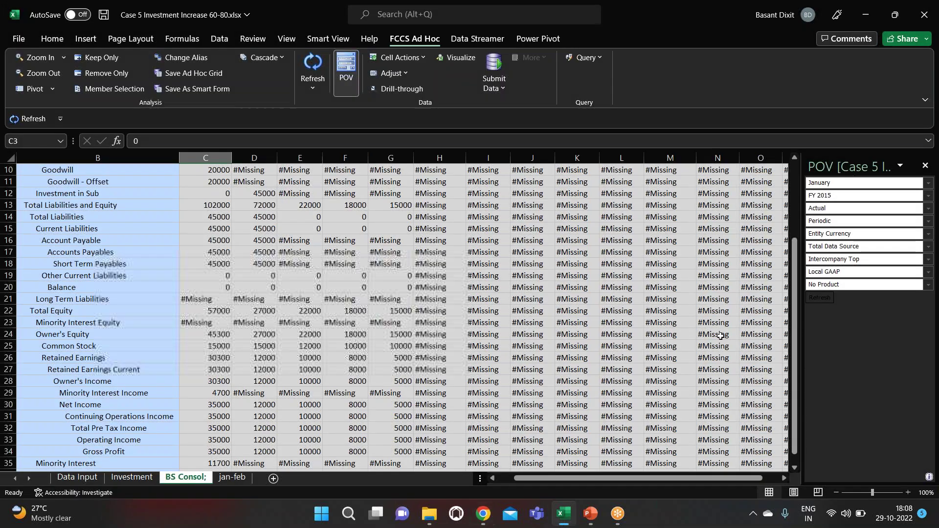
pyautogui.click(928, 184)
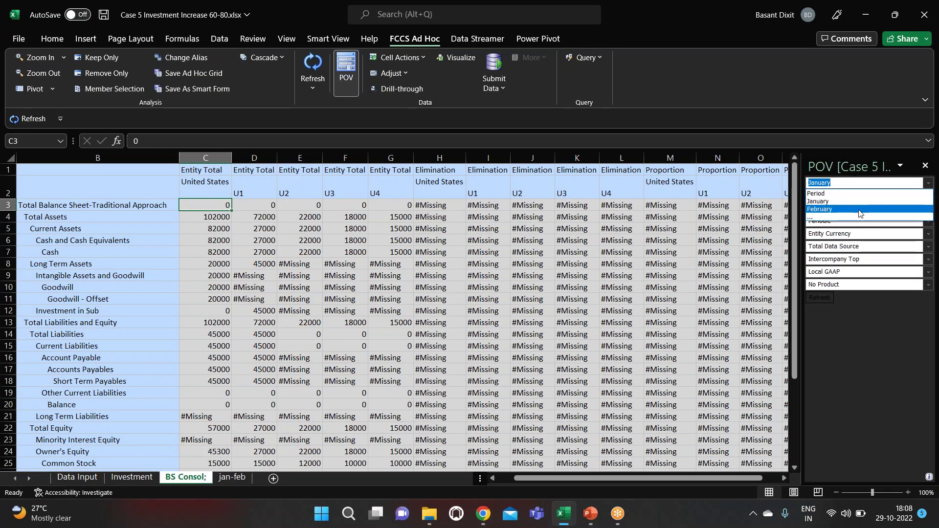
pyautogui.click(860, 210)
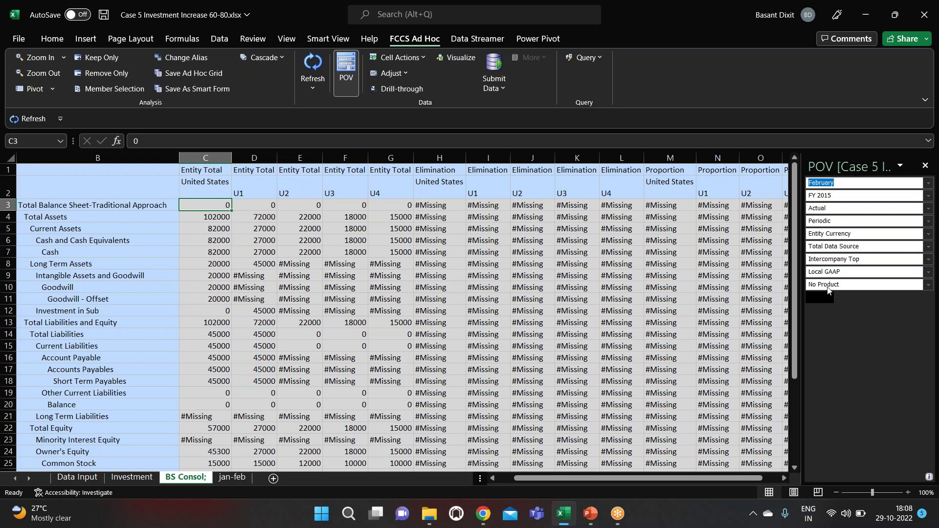
pyautogui.click(854, 184)
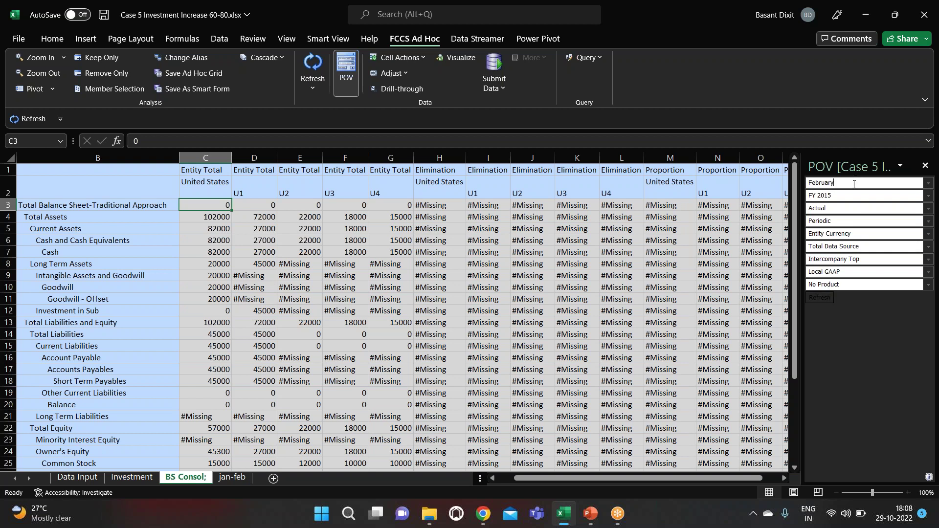
pyautogui.click(823, 298)
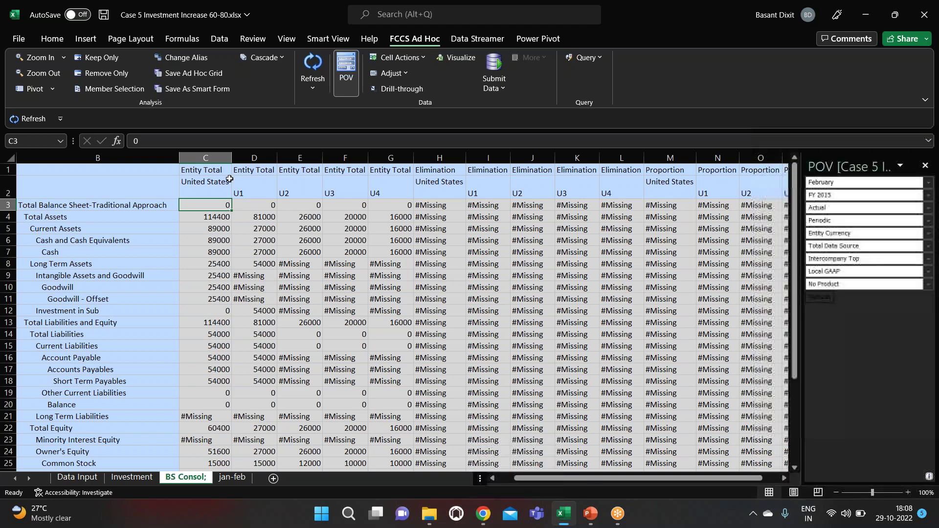
# Compare the February United States cash on the BS Consol sheet with the manual balance sheet on jan-feb
pyautogui.click(214, 187)
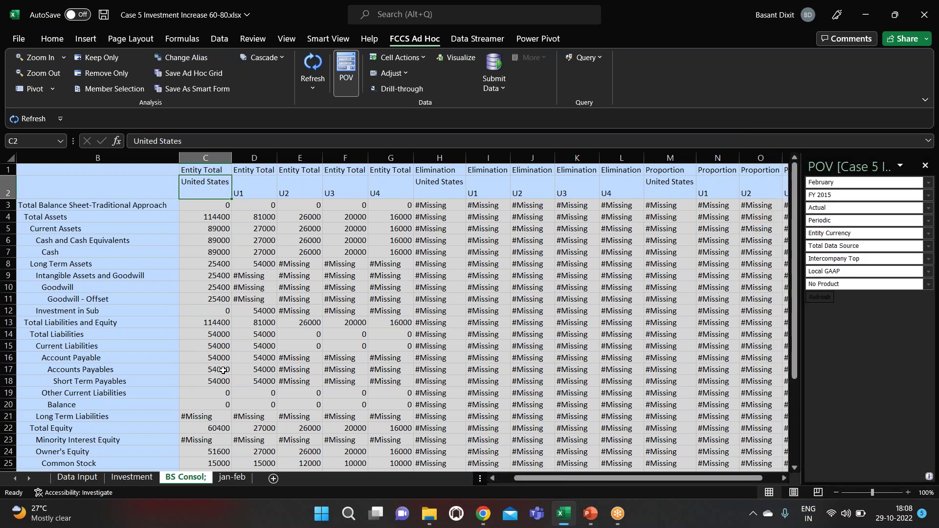
pyautogui.click(233, 478)
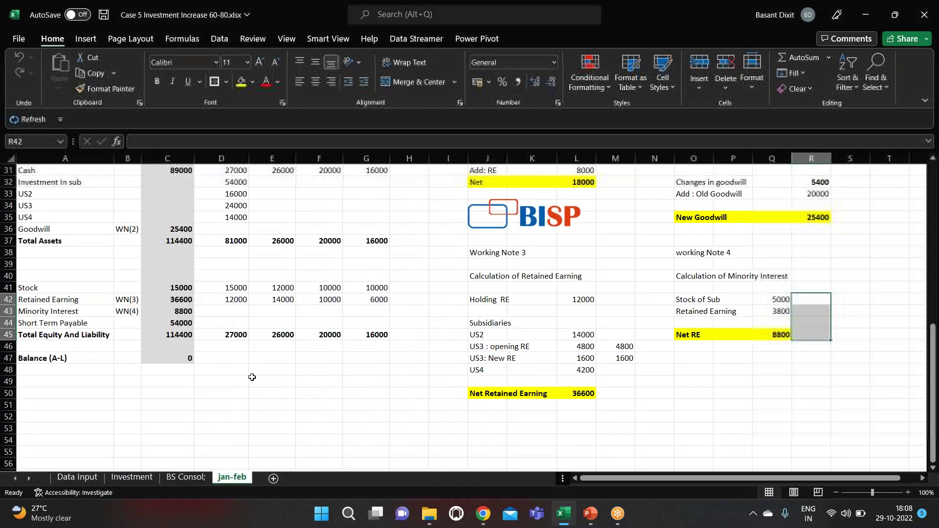
pyautogui.click(181, 282)
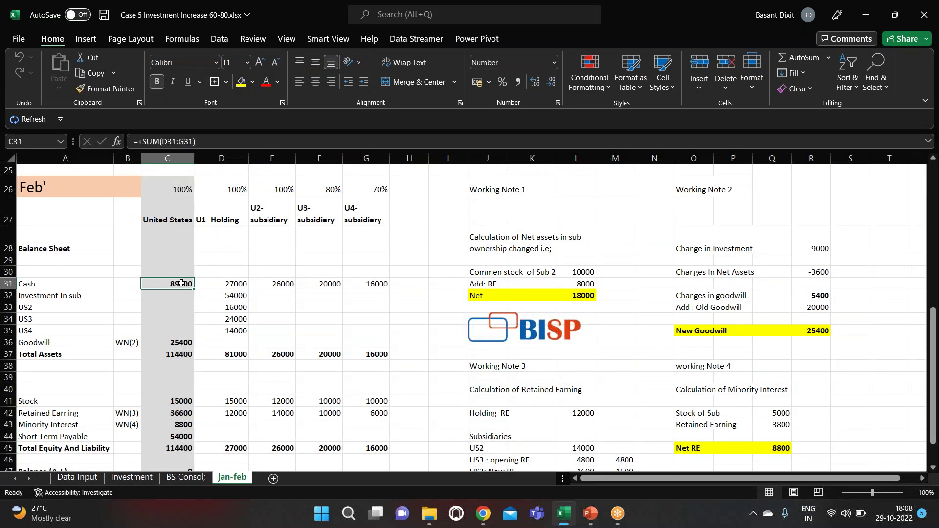
pyautogui.scroll(-3, 323, 301)
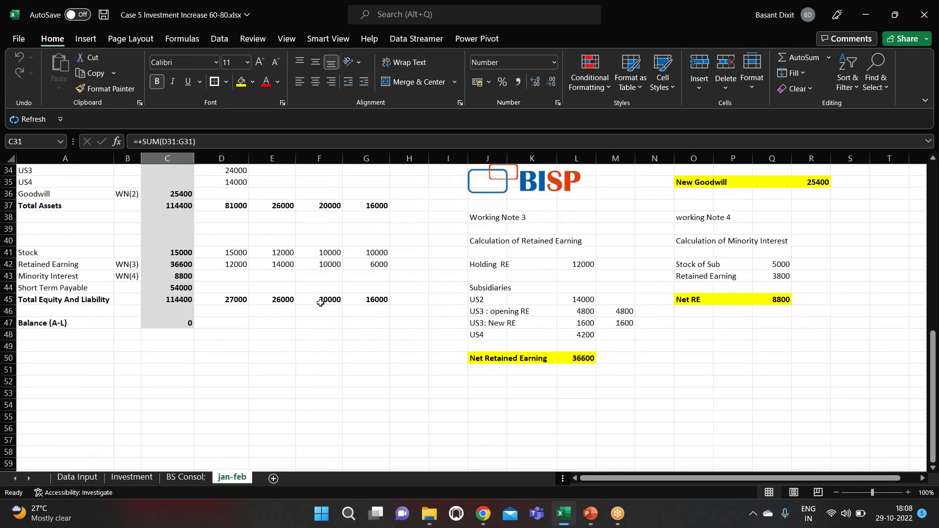
pyautogui.scroll(2, 293, 303)
pyautogui.click(186, 478)
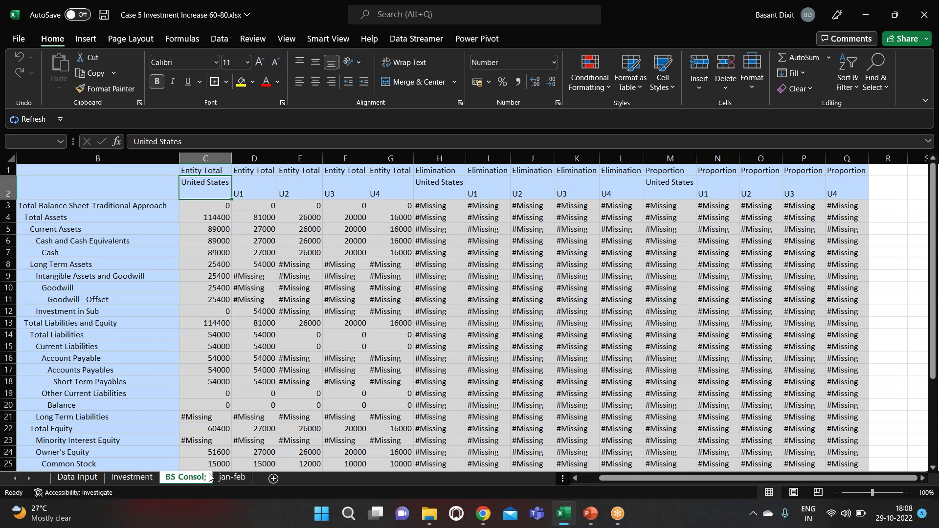
pyautogui.click(208, 252)
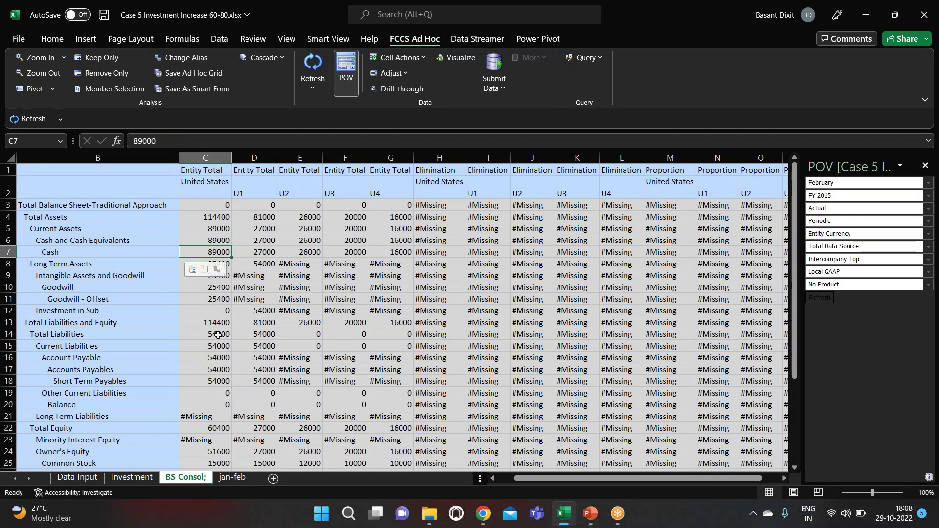
pyautogui.click(226, 479)
pyautogui.click(186, 478)
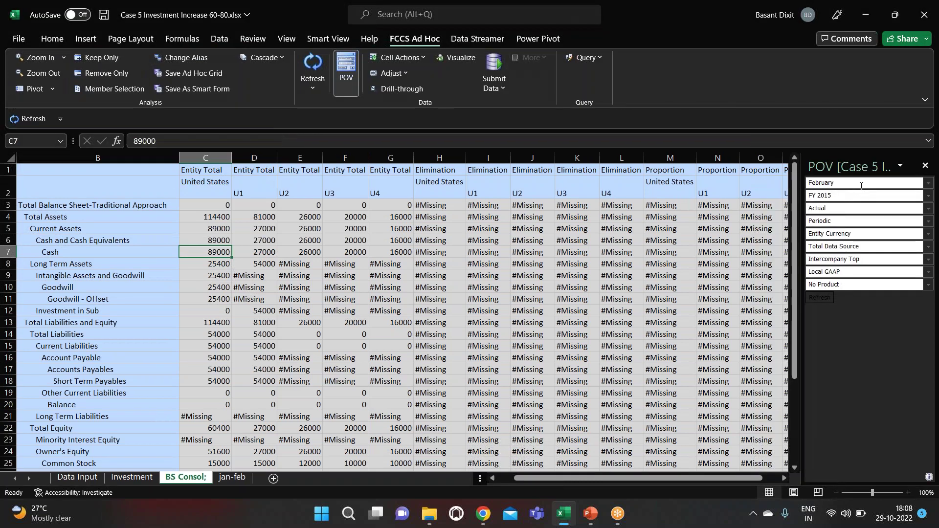
pyautogui.click(230, 478)
pyautogui.click(188, 478)
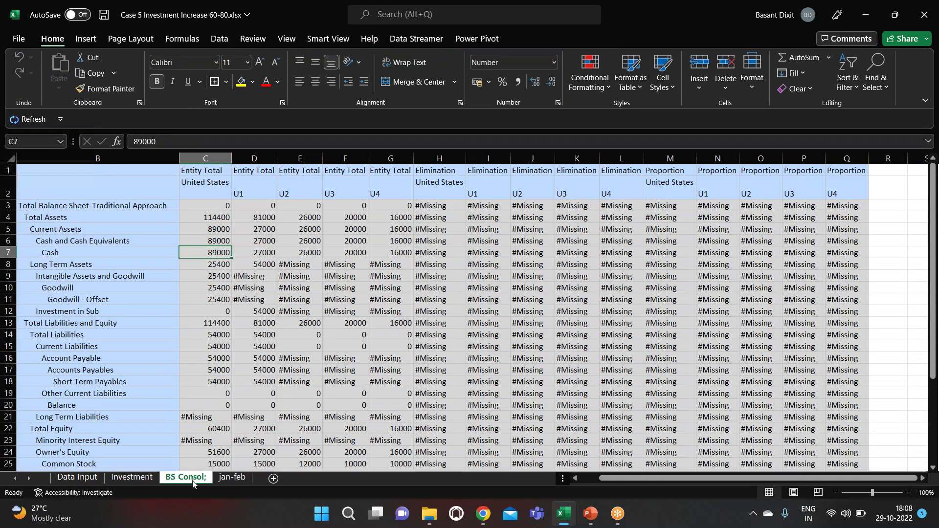
# Check the new goodwill in Working Note 2 against the United States goodwill on the BS Consol sheet
pyautogui.click(238, 479)
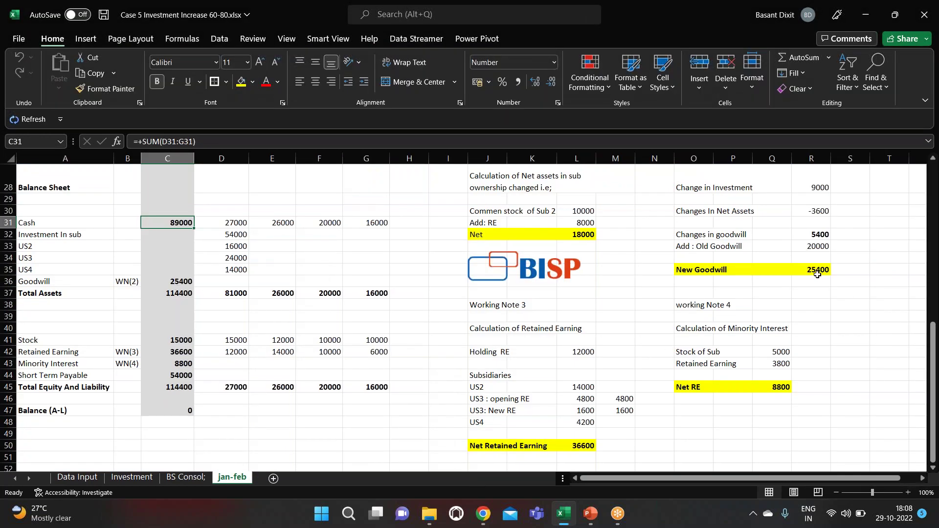
pyautogui.click(818, 271)
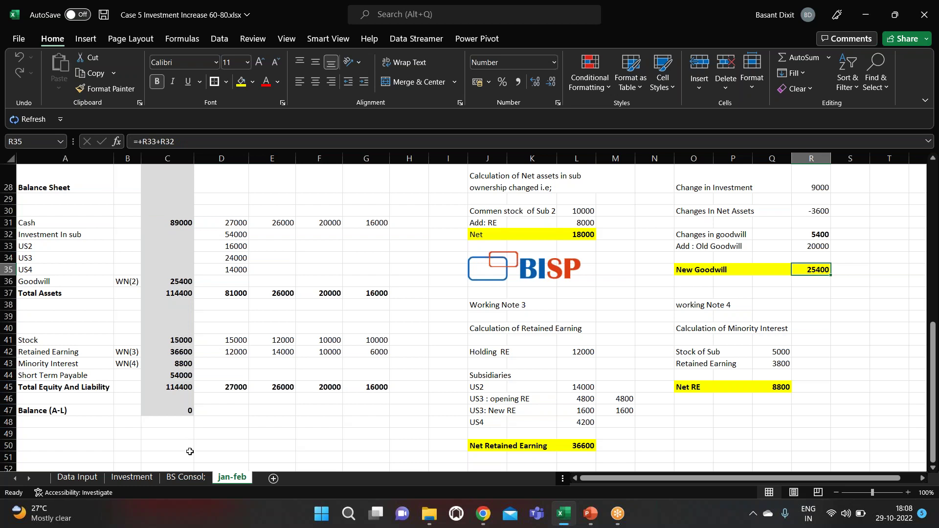
pyautogui.click(190, 478)
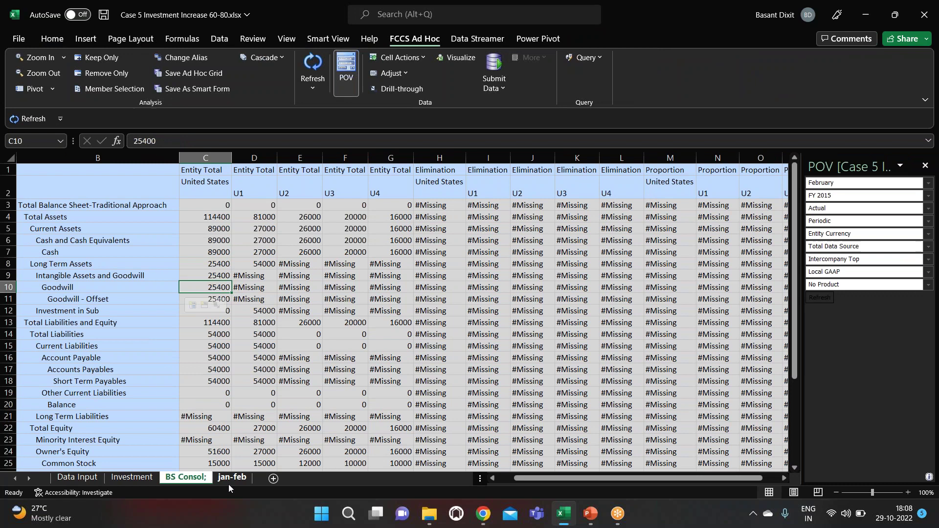
# Compare the stock on the jan-feb sheet with the United States common stock on BS Consol
pyautogui.click(242, 478)
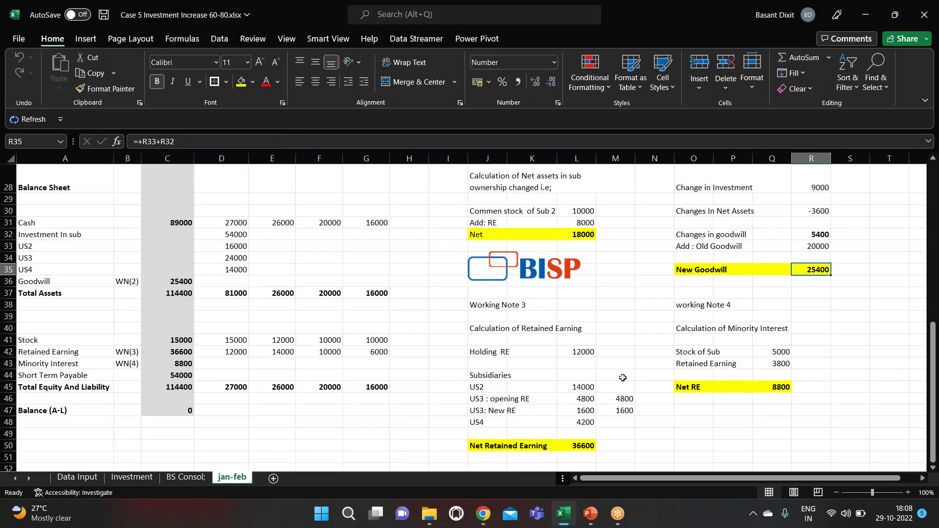
pyautogui.click(206, 475)
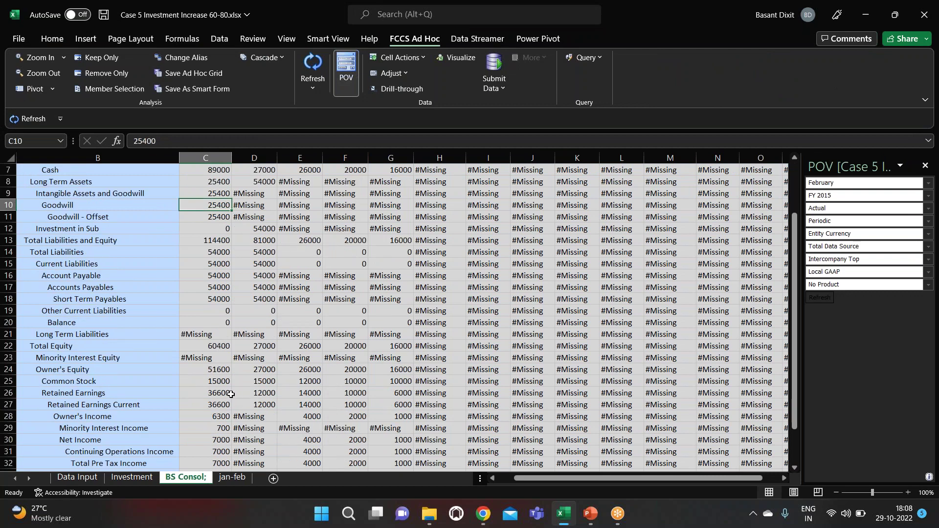
pyautogui.click(223, 381)
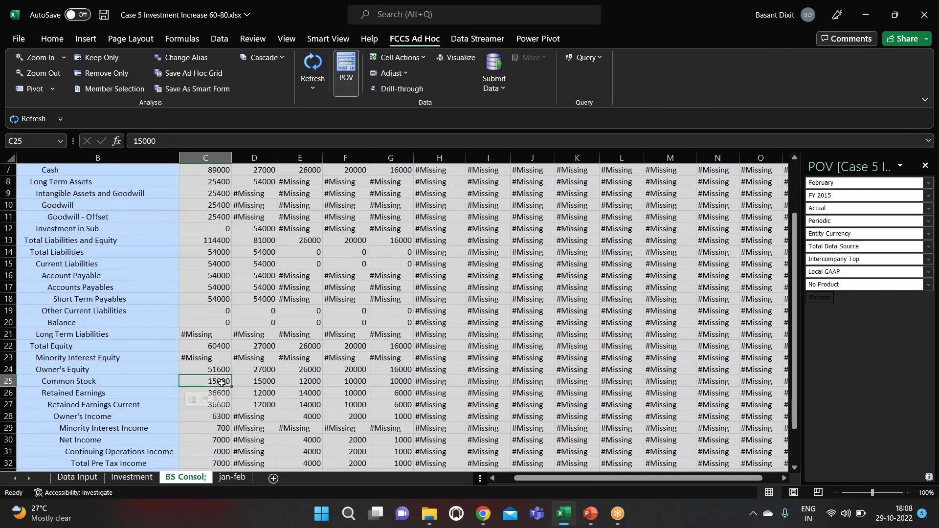
# Review the retained earnings calculation in Working Note 3 and compare it with United States retained earnings on BS Consol
pyautogui.click(231, 479)
pyautogui.click(177, 353)
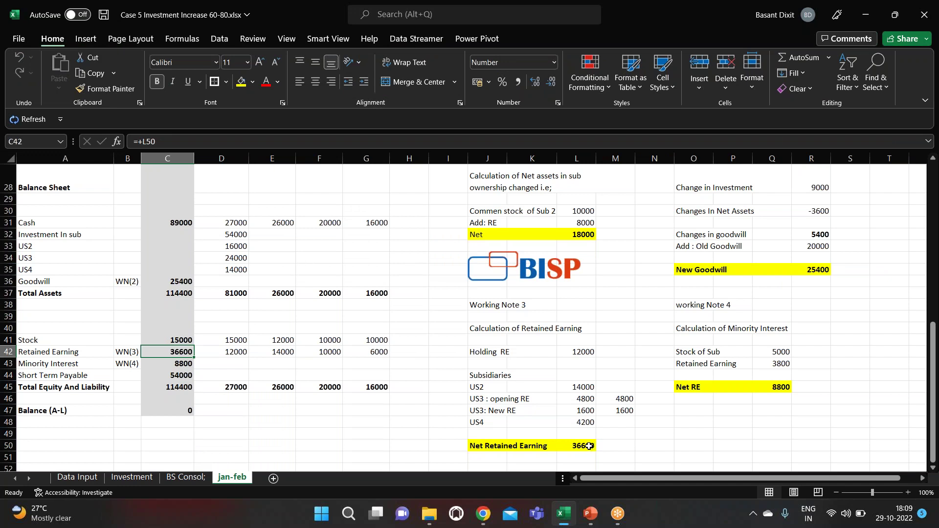
pyautogui.moveTo(575, 350); pyautogui.dragTo(579, 435)
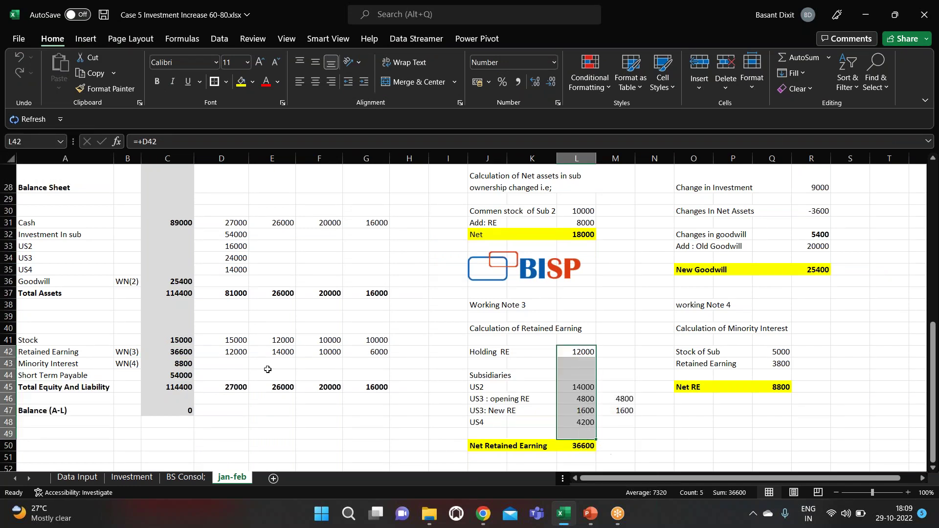
pyautogui.click(239, 420)
pyautogui.click(186, 477)
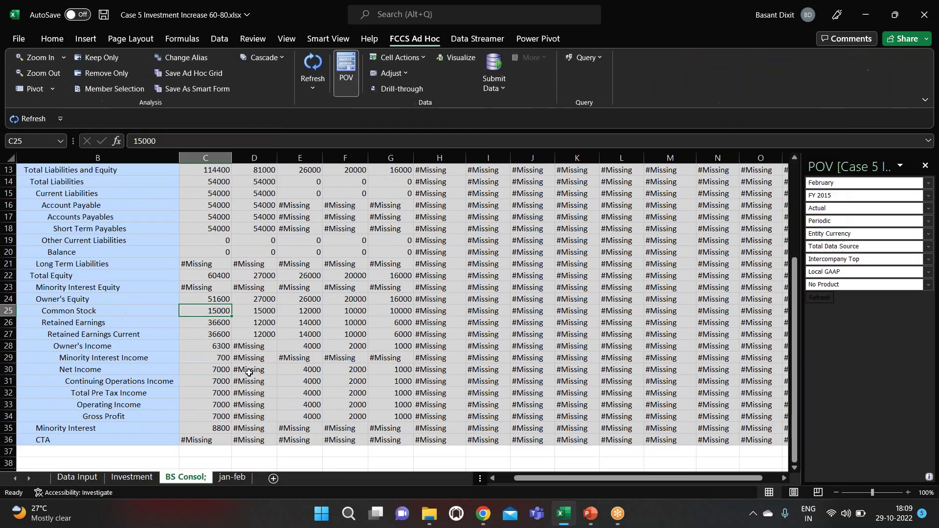
pyautogui.click(220, 324)
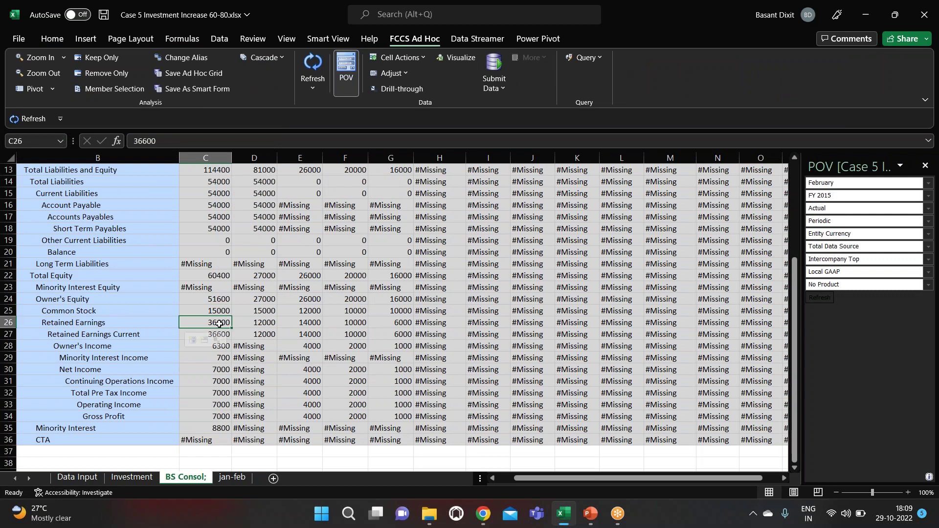
# Compare the minority interest in Working Note 4 and the February balance sheet totals with the United States figures on BS Consol
pyautogui.click(233, 477)
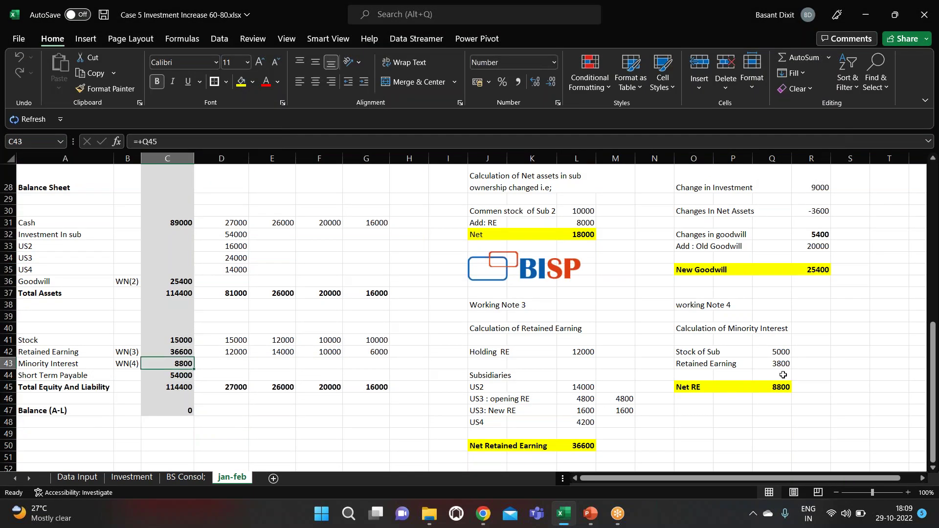
pyautogui.click(780, 389)
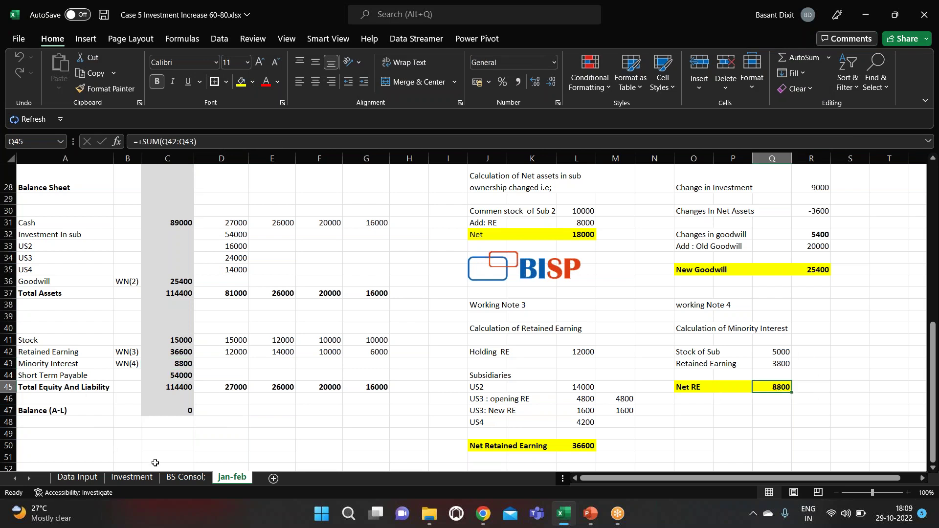
pyautogui.click(180, 479)
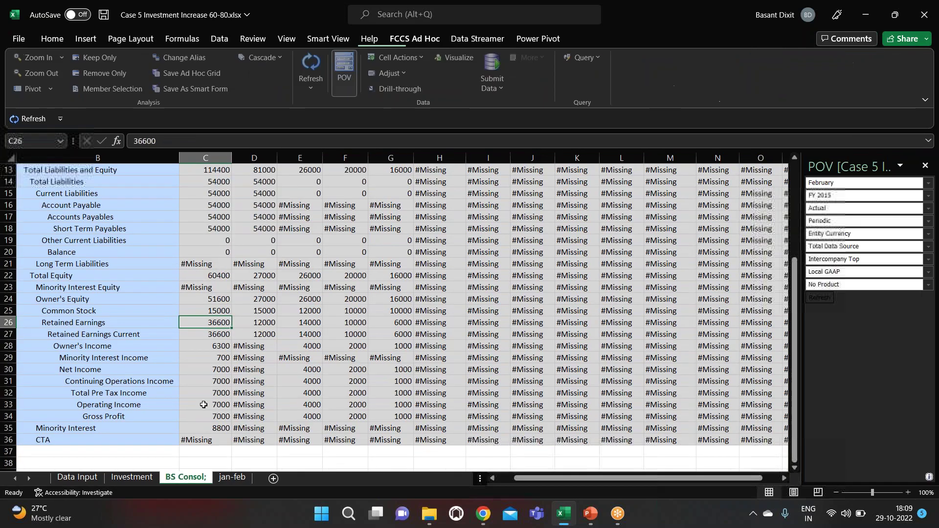
pyautogui.click(206, 428)
pyautogui.write('8800')
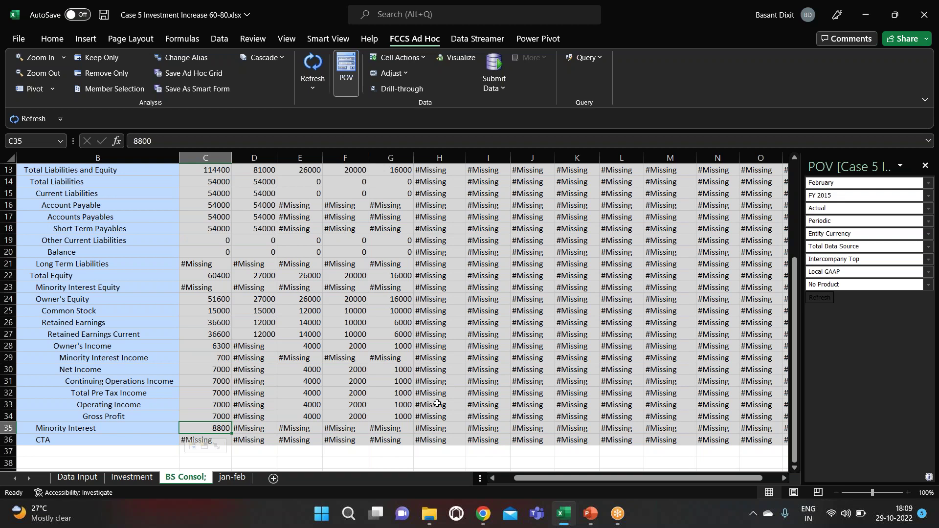
pyautogui.click(233, 478)
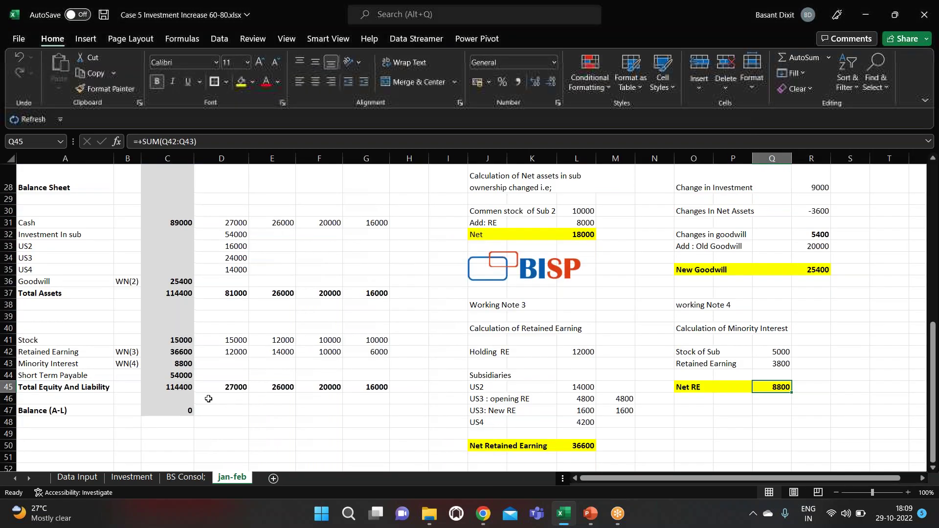
pyautogui.click(186, 478)
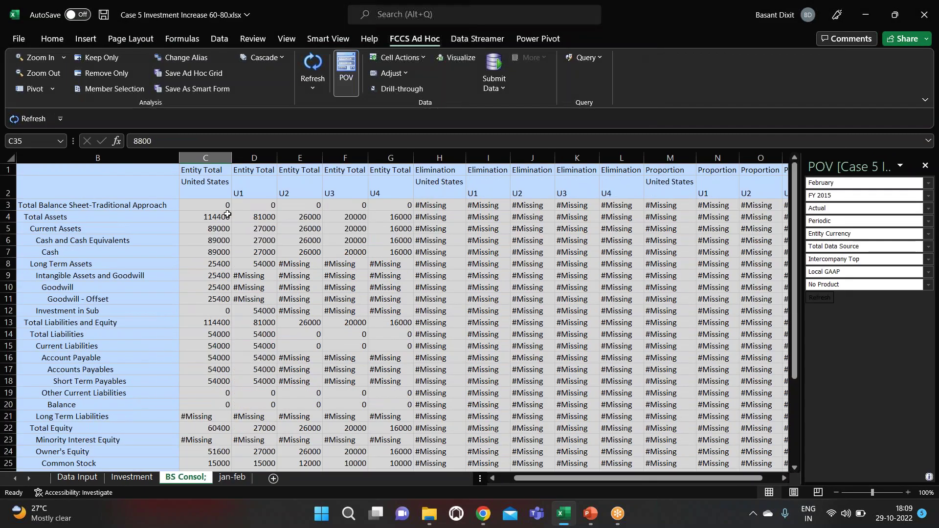
# Review the U3 - Ownership table for January and February beside the January working notes on the jan-feb sheet
pyautogui.click(231, 478)
pyautogui.scroll(8, 528, 317)
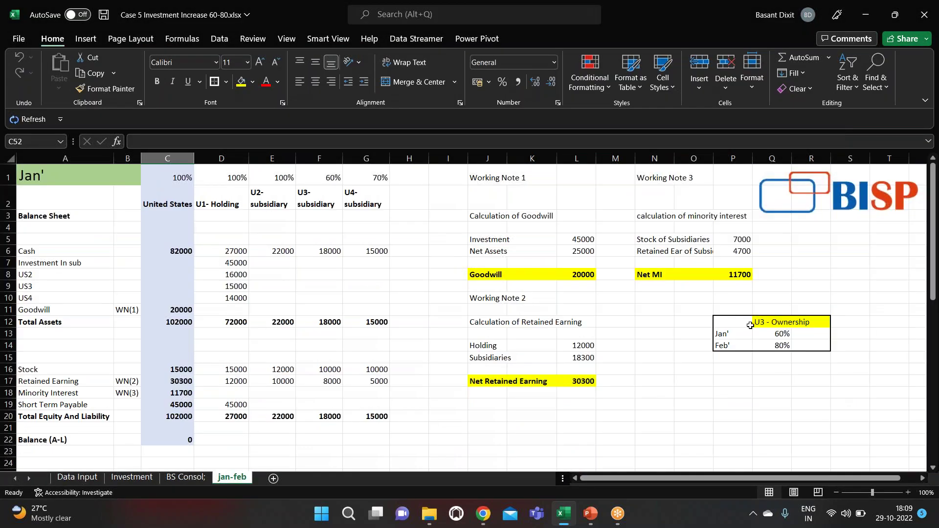
pyautogui.moveTo(735, 318); pyautogui.dragTo(824, 344)
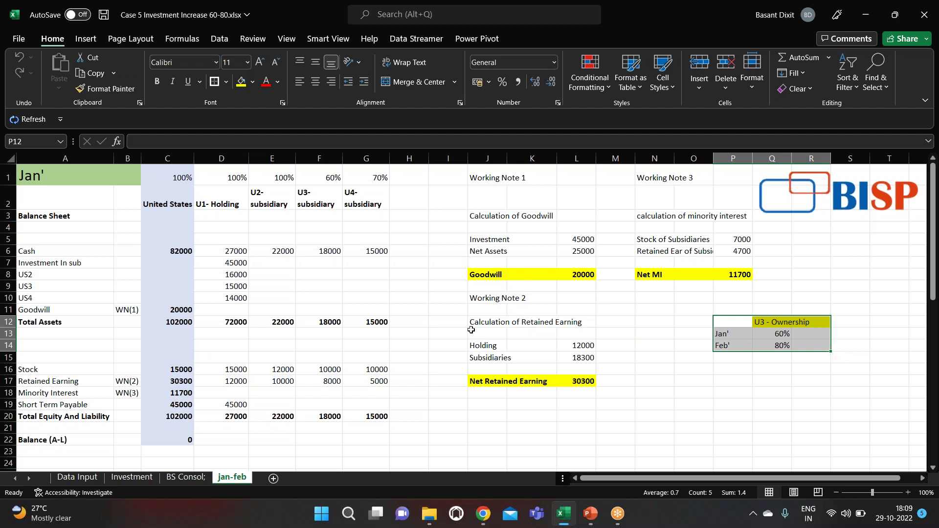
pyautogui.click(840, 19)
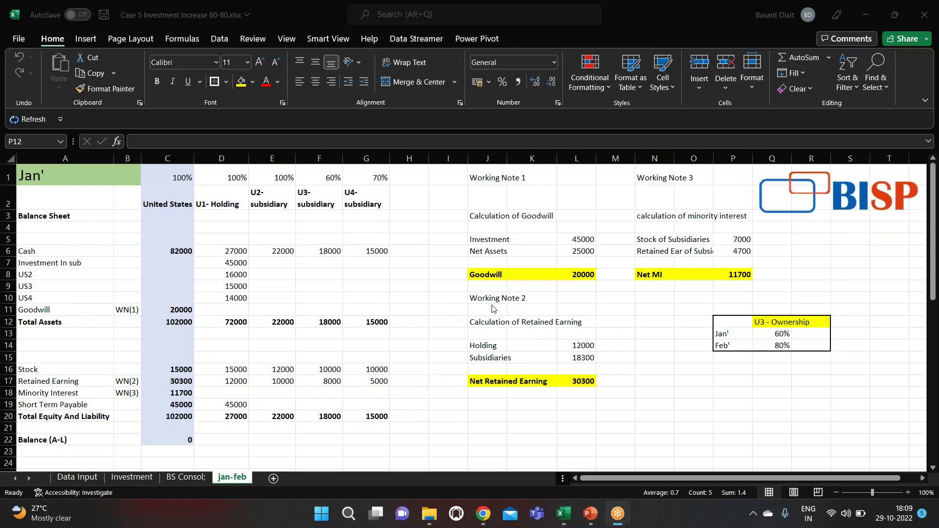